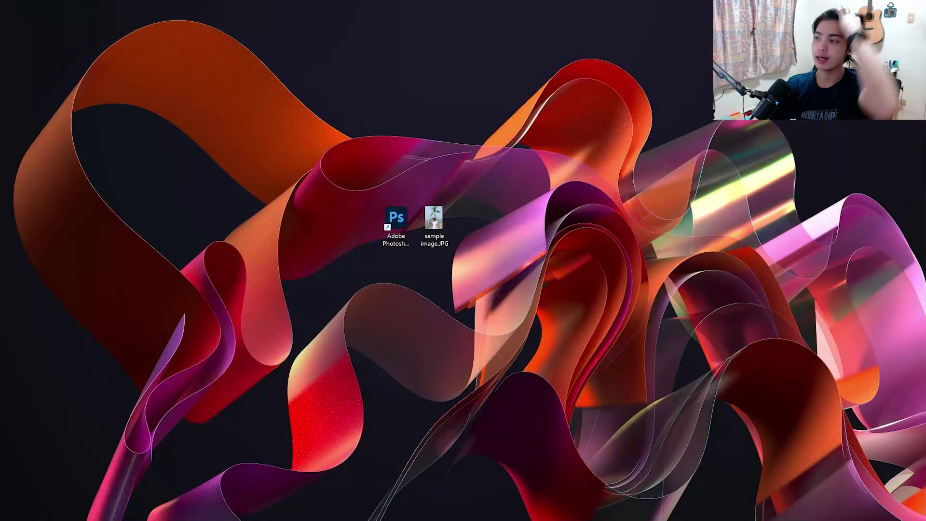
Preview the sample image from the desktop, then close the preview.
{"action": "key", "text": "s"}
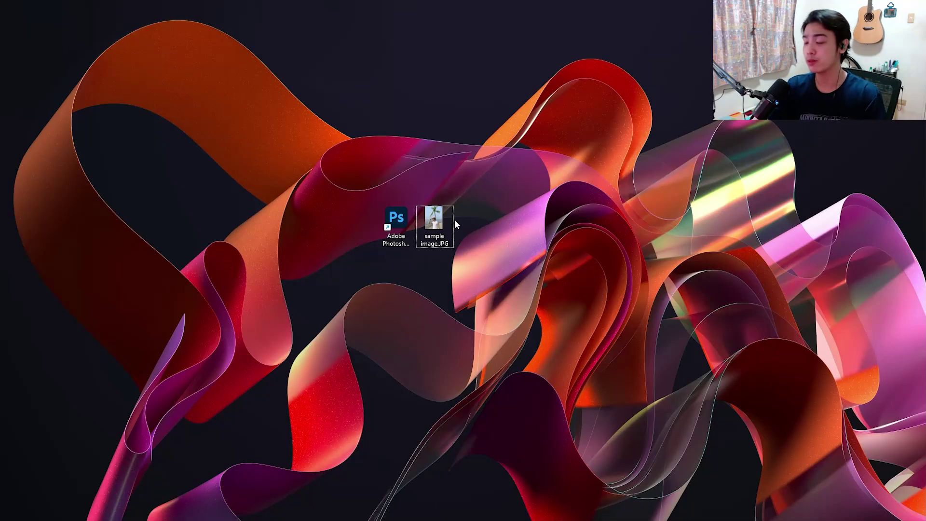
{"action": "double_click", "coordinate": [433, 220]}
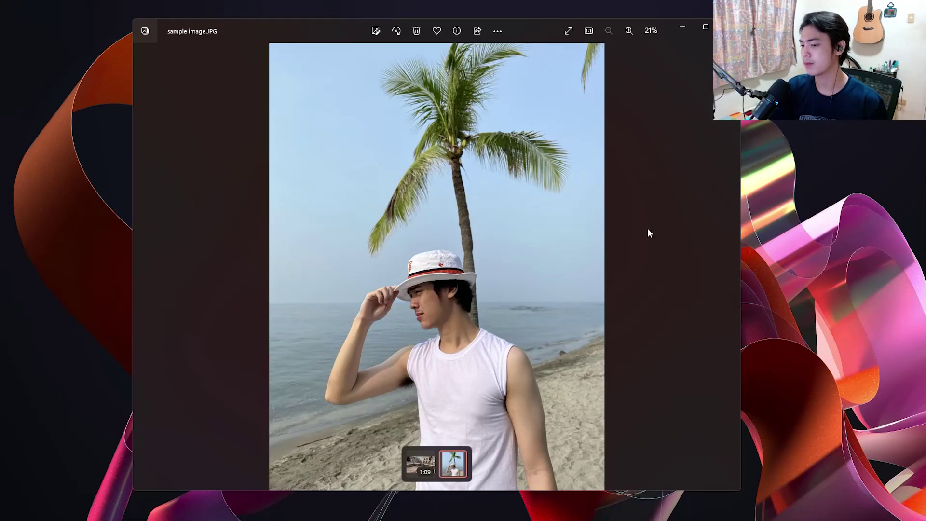
{"action": "key", "text": "alt+F4"}
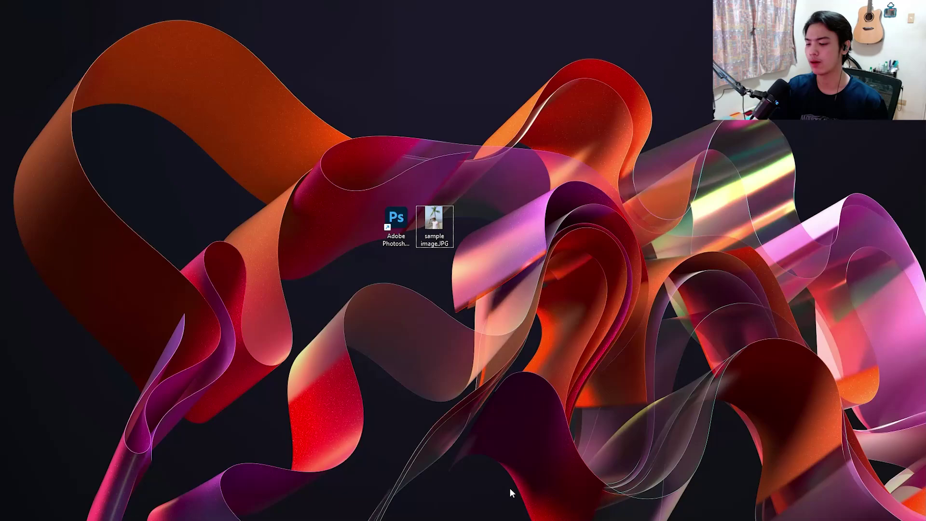
Open the official Adobe Photoshop product page in a maximized Brave window.
{"action": "key", "text": "alt+Tab"}
{"action": "double_click", "coordinate": [633, 76]}
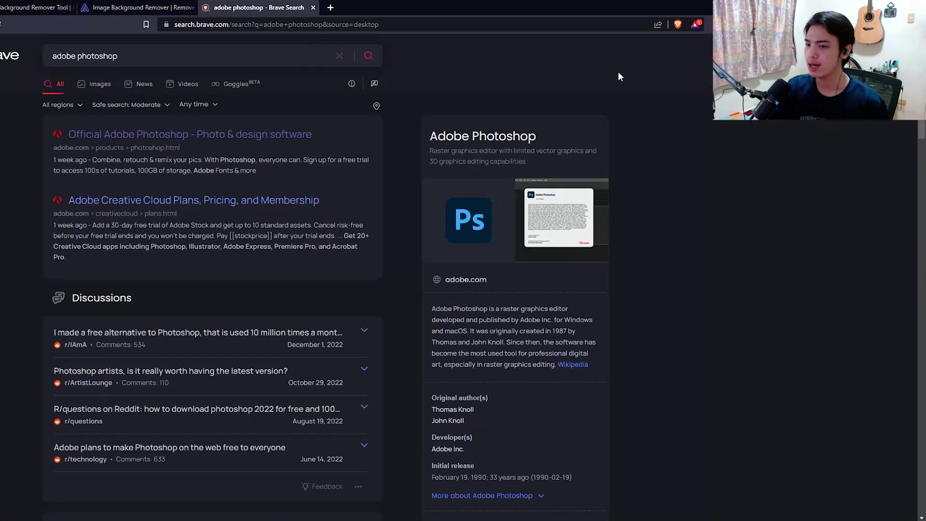
{"action": "left_click", "coordinate": [234, 134]}
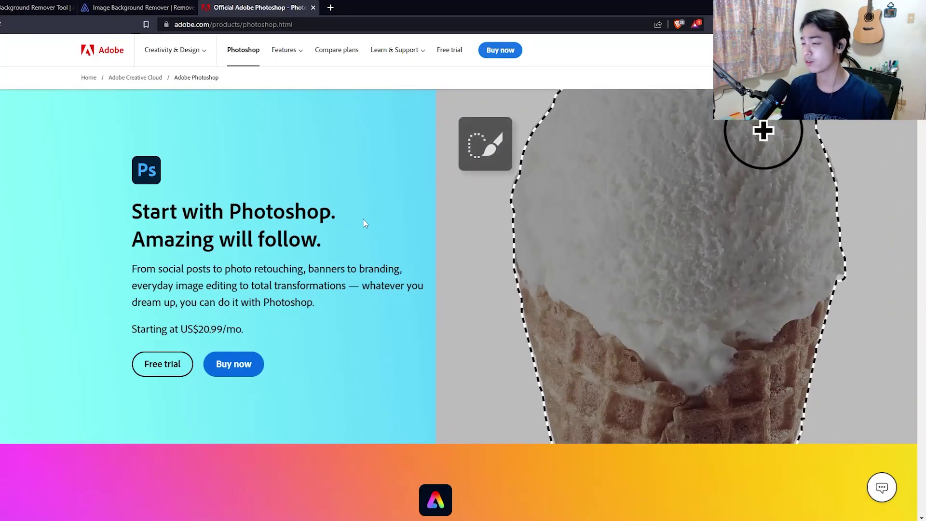
{"action": "key", "text": "ctrl+t"}
{"action": "type", "text": "affi"}
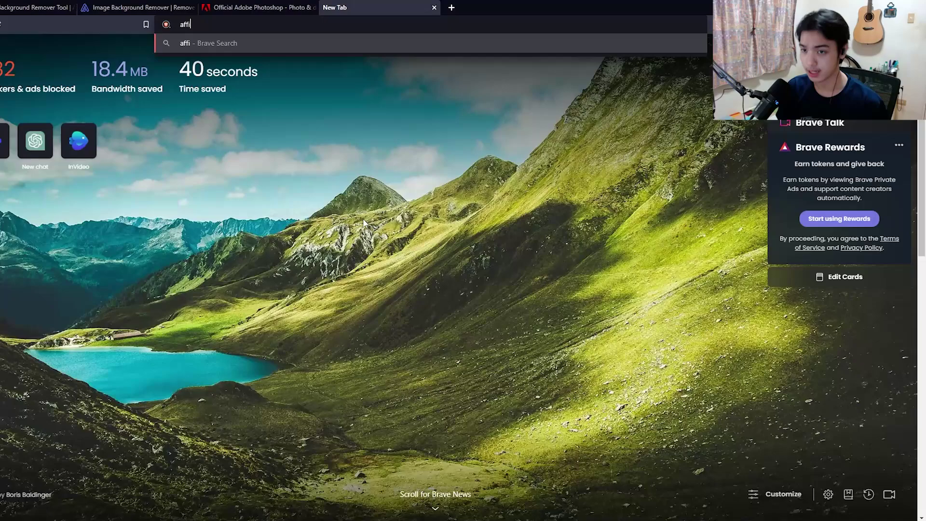
{"action": "type", "text": "nity designer"}
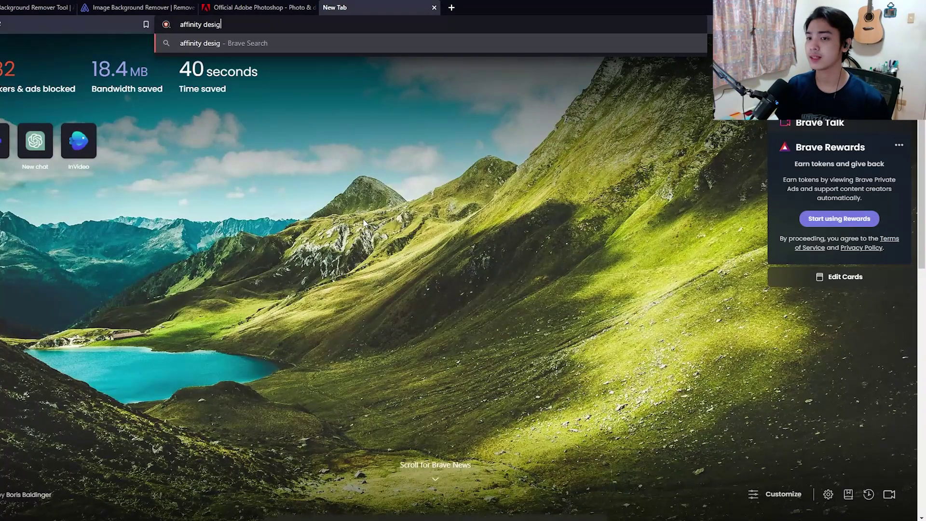
{"action": "key", "text": "Return"}
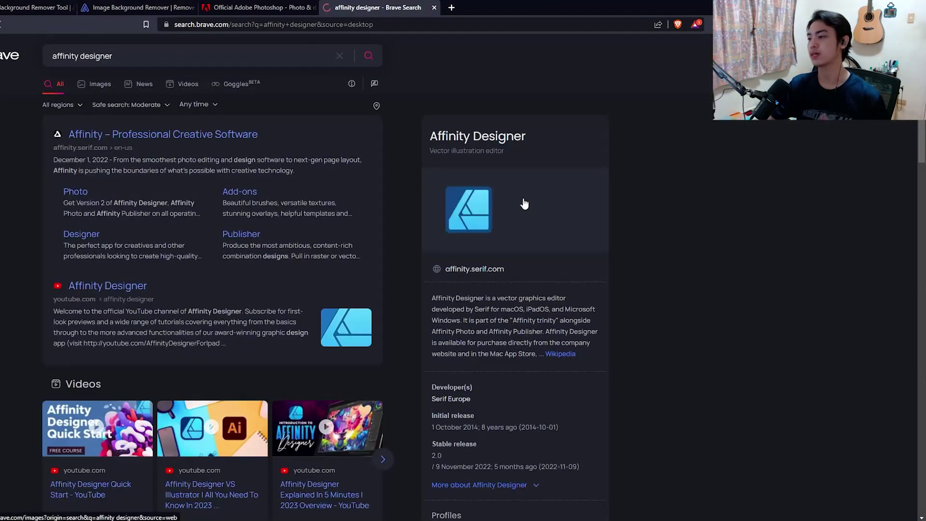
{"action": "left_click", "coordinate": [208, 142]}
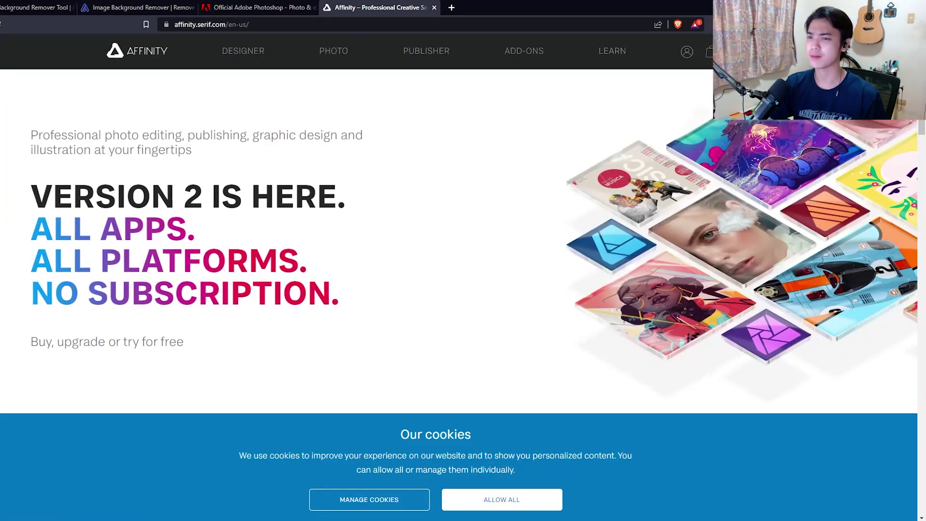
{"action": "left_click", "coordinate": [686, 52]}
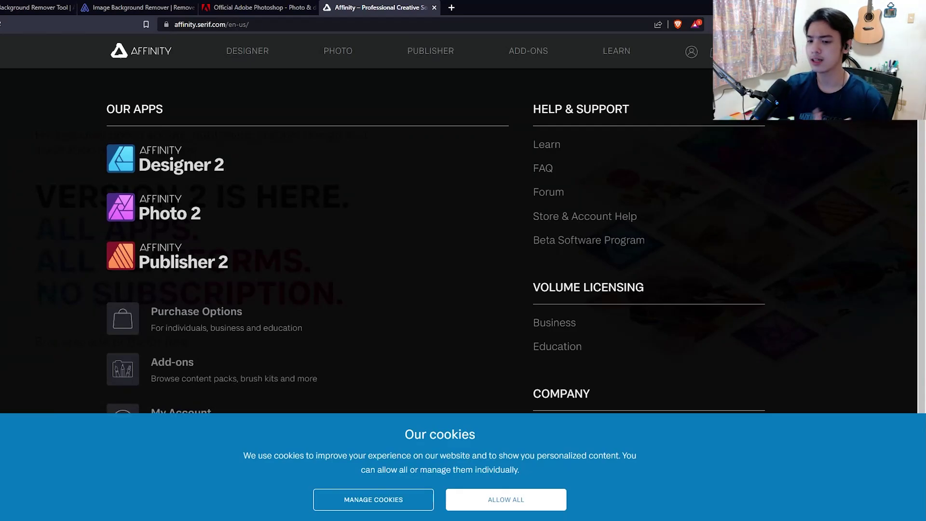
{"action": "left_click", "coordinate": [129, 320]}
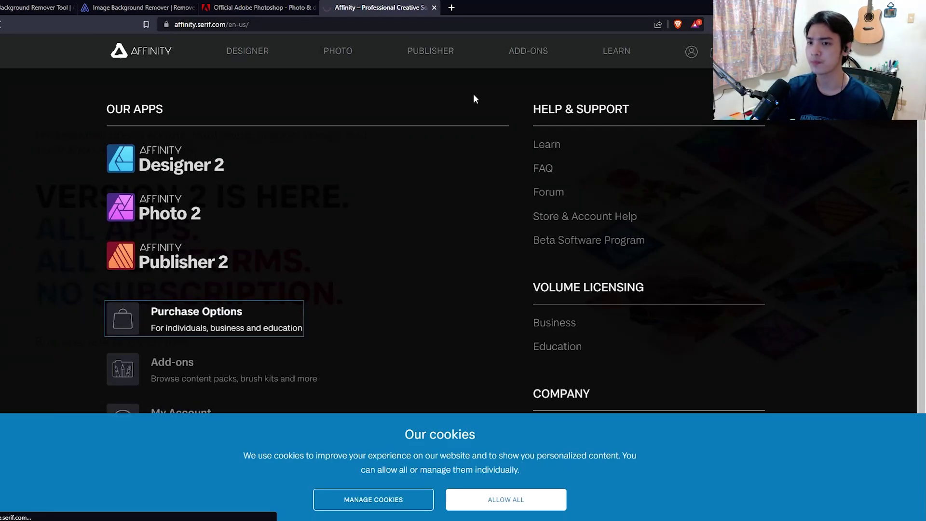
{"action": "scroll", "coordinate": [672, 171], "scroll_direction": "down", "scroll_amount": 3}
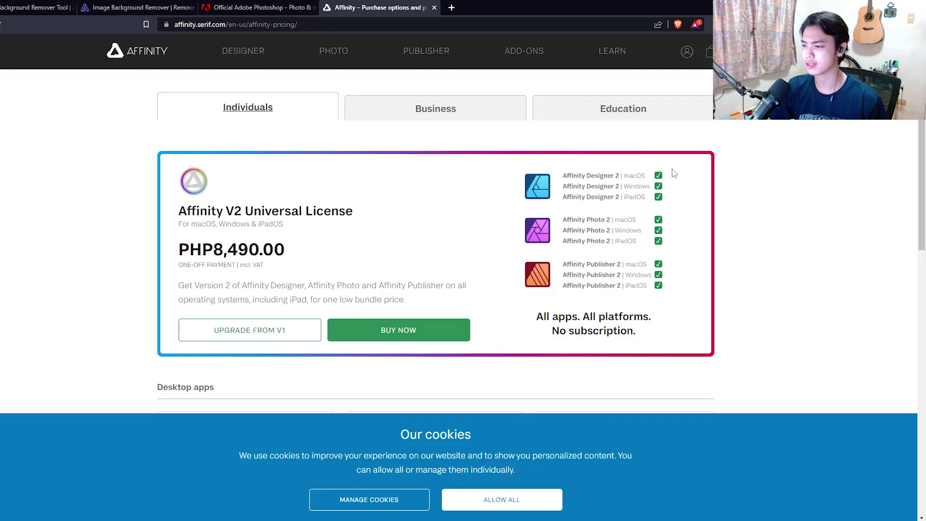
{"action": "scroll", "coordinate": [316, 254], "scroll_direction": "up", "scroll_amount": 1}
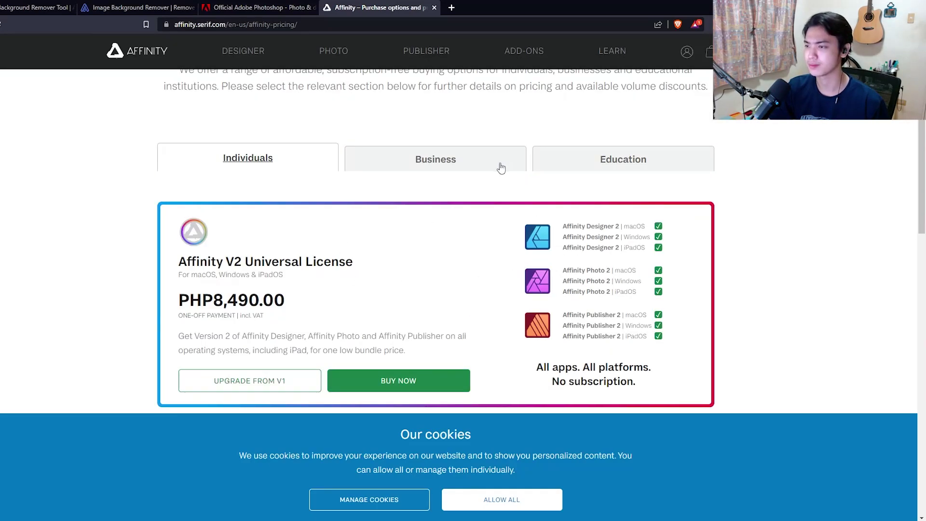
{"action": "left_click", "coordinate": [631, 160]}
{"action": "scroll", "coordinate": [550, 251], "scroll_direction": "down", "scroll_amount": 7}
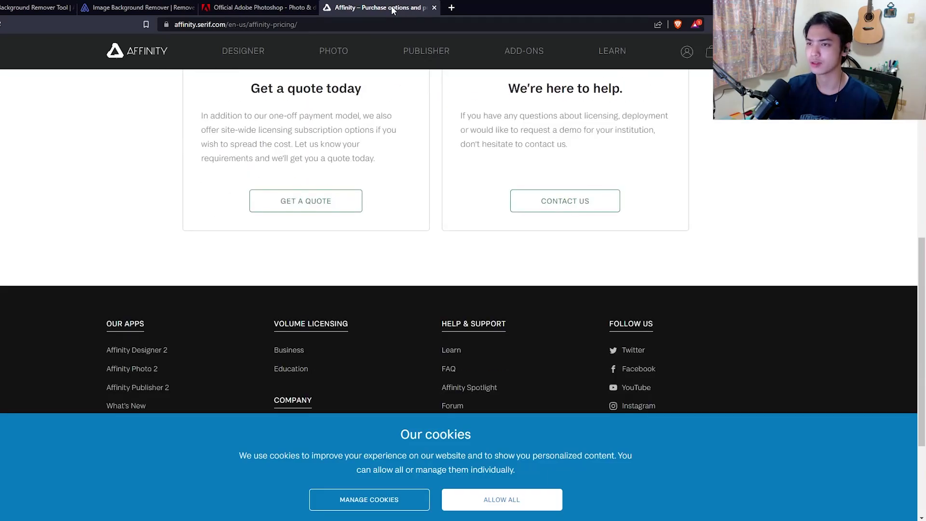
{"action": "middle_click", "coordinate": [382, 5]}
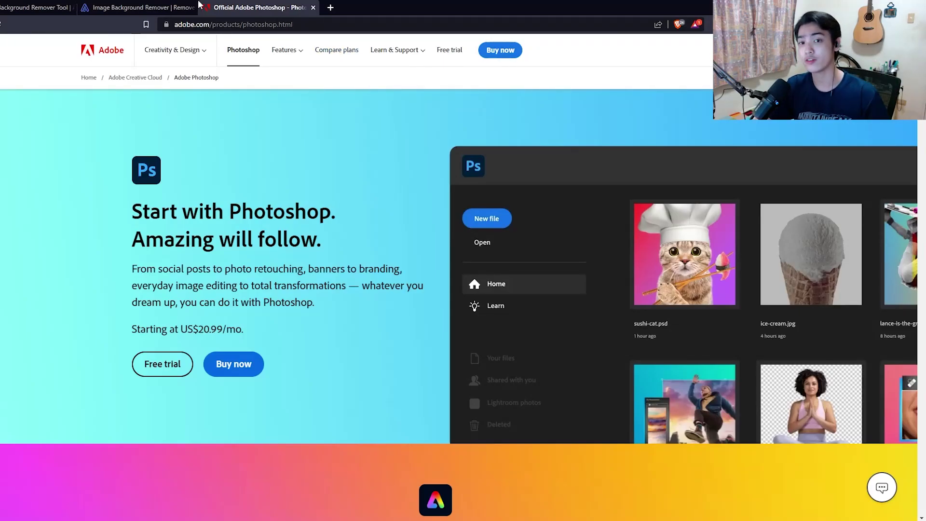
Switch to the Zyro tab and arrange a restored browser window beside the sample image icon.
{"action": "left_click", "coordinate": [34, 7]}
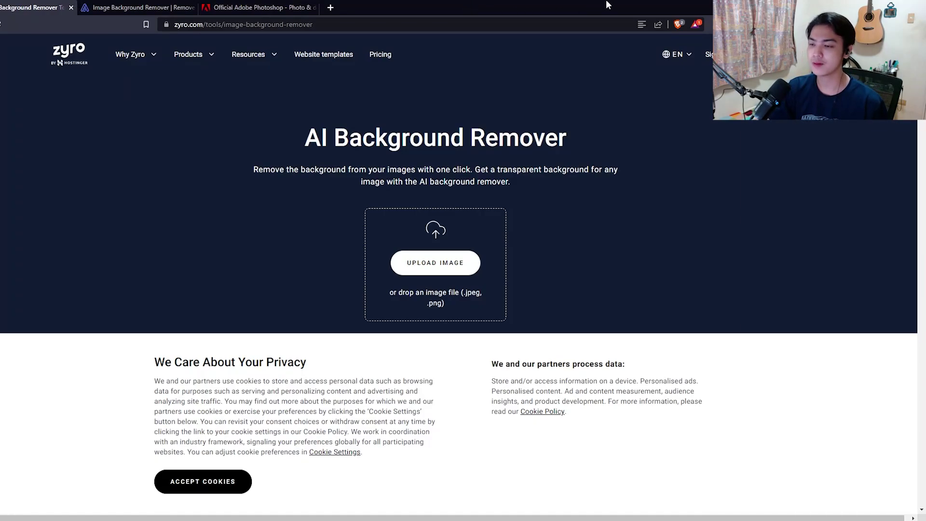
{"action": "left_click", "coordinate": [331, 25]}
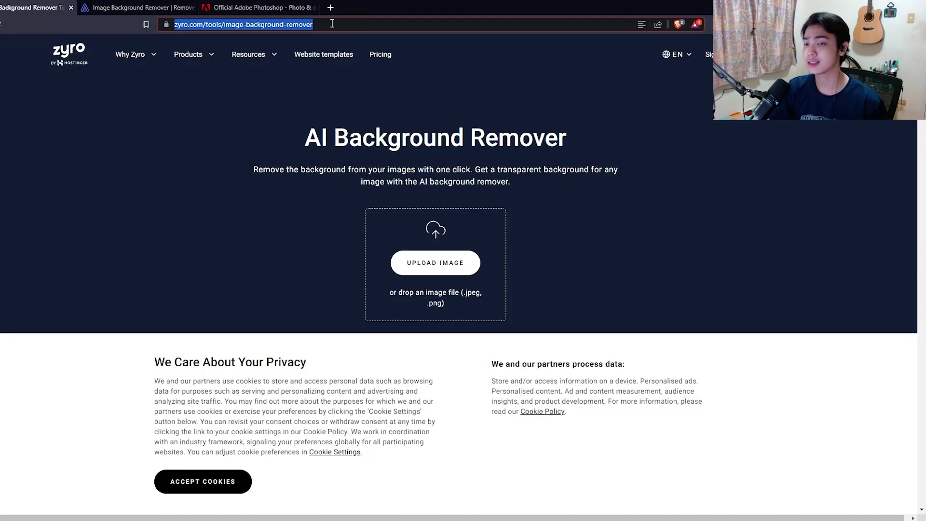
{"action": "left_click", "coordinate": [349, 23]}
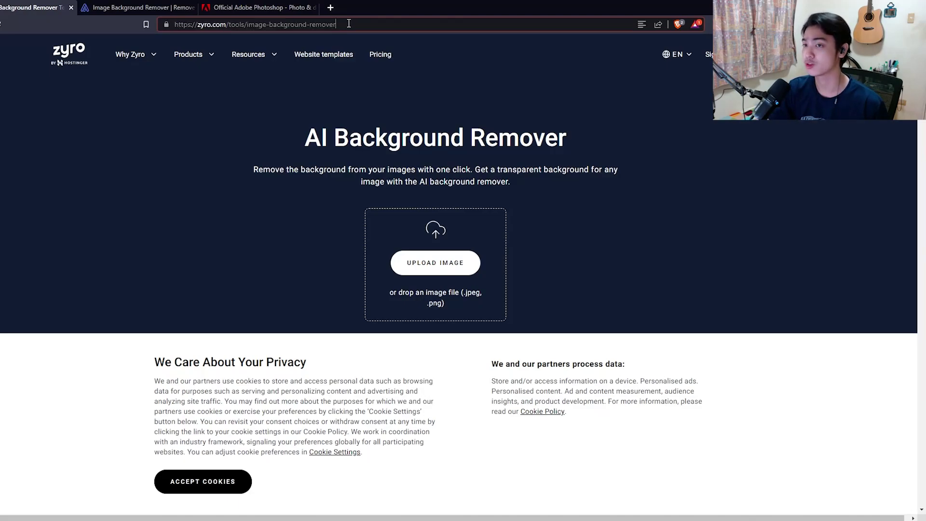
{"action": "double_click", "coordinate": [504, 5]}
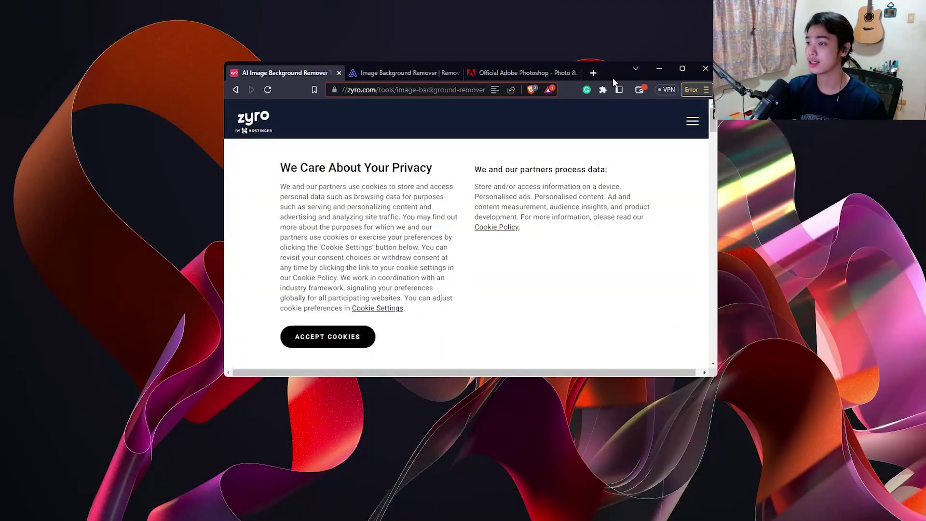
{"action": "left_click_drag", "start_coordinate": [485, 73], "coordinate": [576, 245]}
{"action": "left_click_drag", "start_coordinate": [433, 217], "coordinate": [202, 166]}
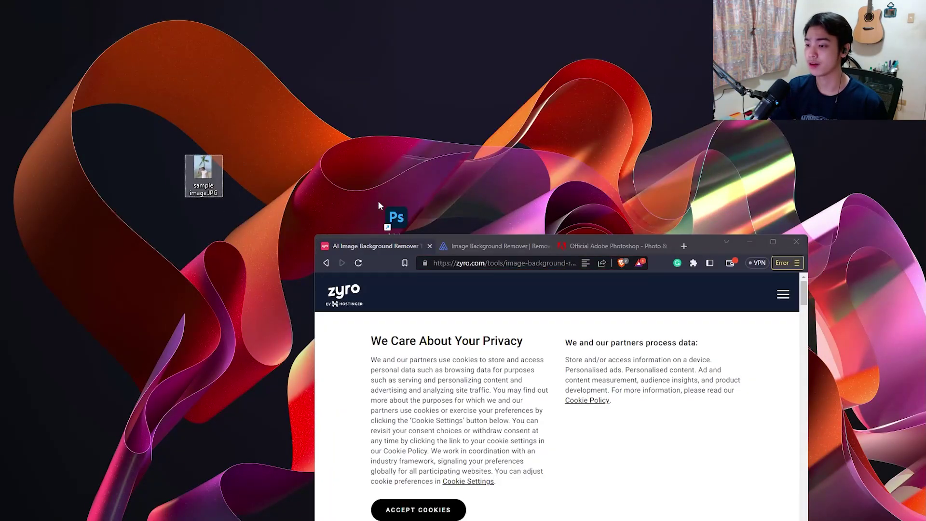
{"action": "left_click_drag", "start_coordinate": [710, 246], "coordinate": [692, 82]}
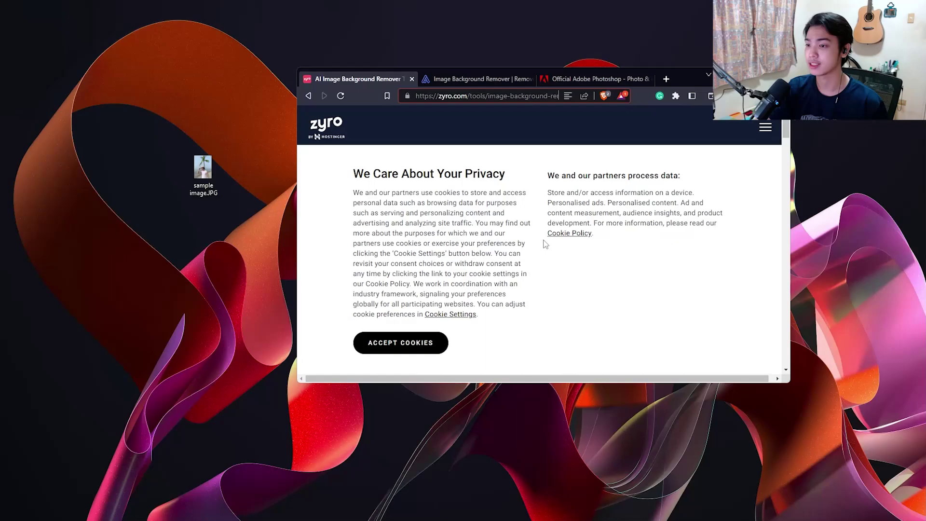
Accept Zyro's cookies and drag sample image.JPG onto the upload area.
{"action": "left_click", "coordinate": [402, 344]}
{"action": "left_click", "coordinate": [201, 192]}
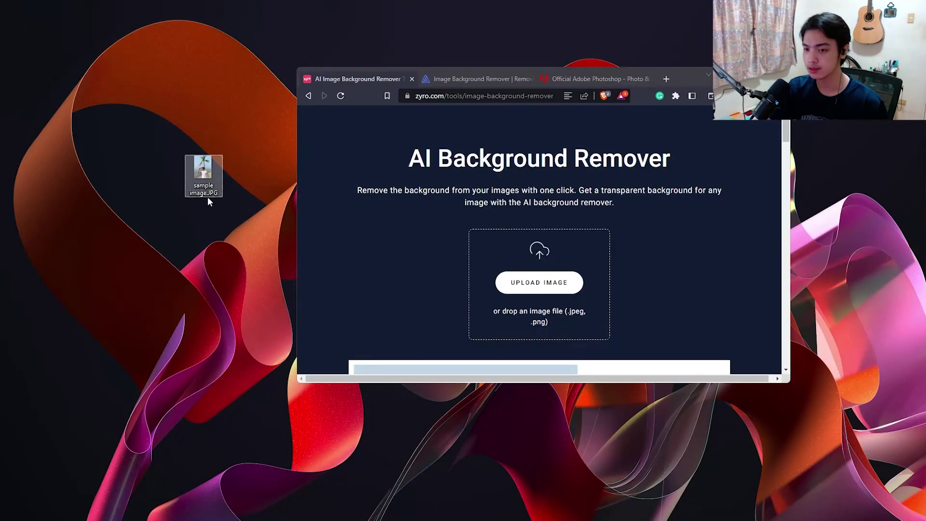
{"action": "left_click_drag", "start_coordinate": [208, 198], "coordinate": [554, 280]}
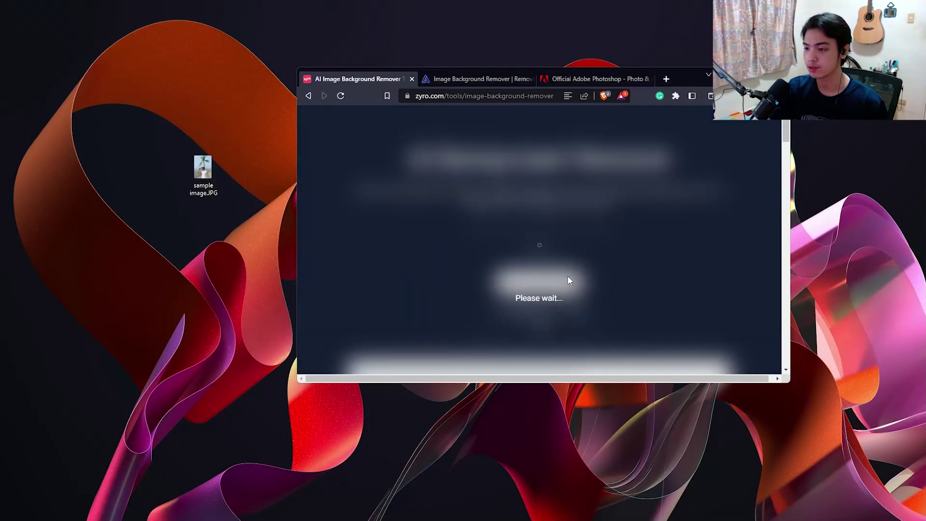
Maximize the browser, dismiss the rating popup, and save the cutout as zyro-image.png.
{"action": "double_click", "coordinate": [687, 77]}
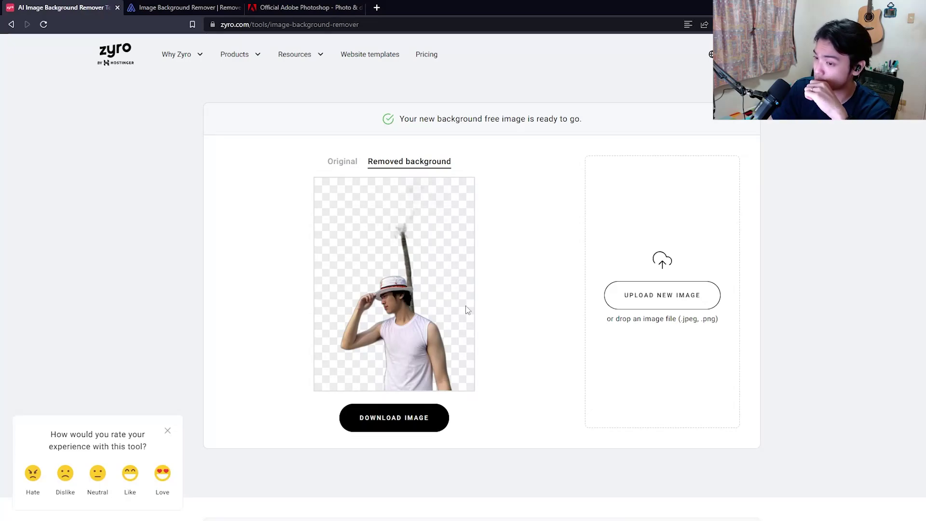
{"action": "left_click", "coordinate": [168, 432]}
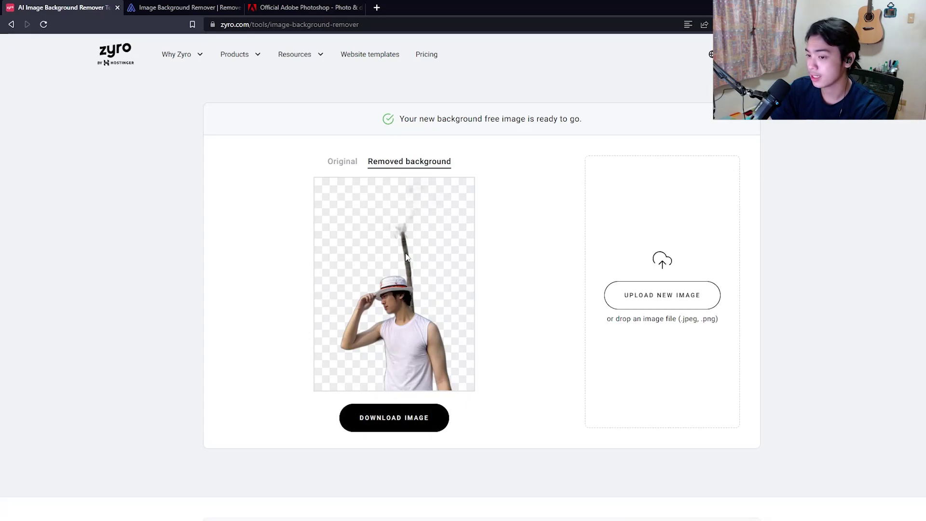
{"action": "left_click", "coordinate": [407, 431]}
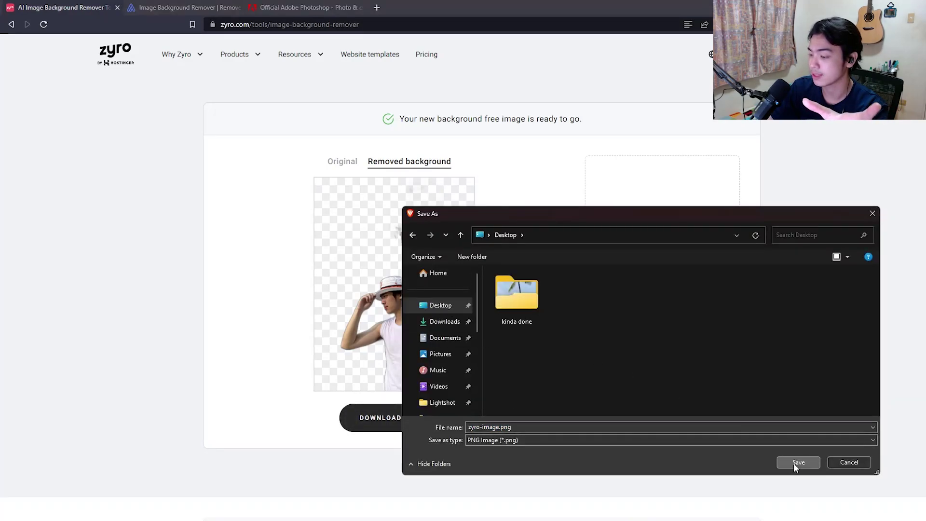
{"action": "left_click", "coordinate": [798, 462]}
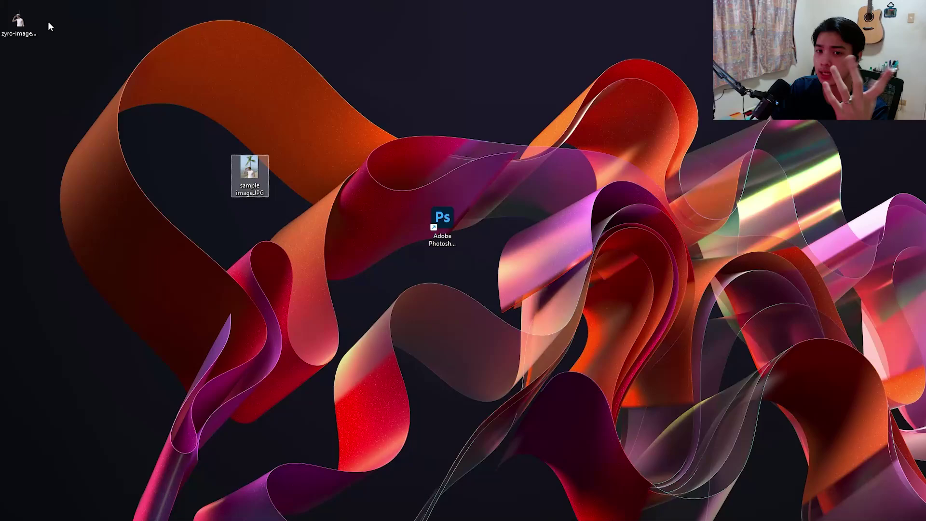
{"action": "double_click", "coordinate": [18, 20]}
{"action": "scroll", "coordinate": [493, 182], "scroll_direction": "up", "scroll_amount": 5}
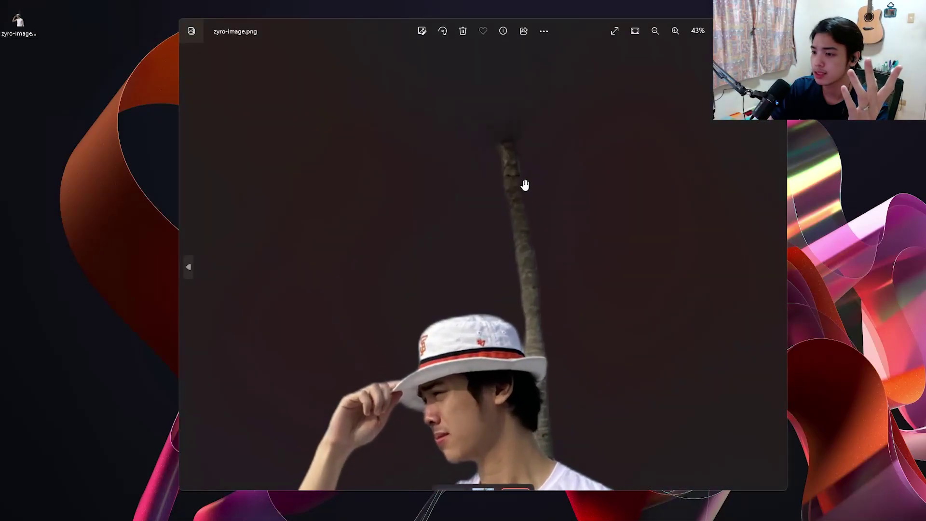
{"action": "left_click_drag", "start_coordinate": [496, 244], "coordinate": [487, 4]}
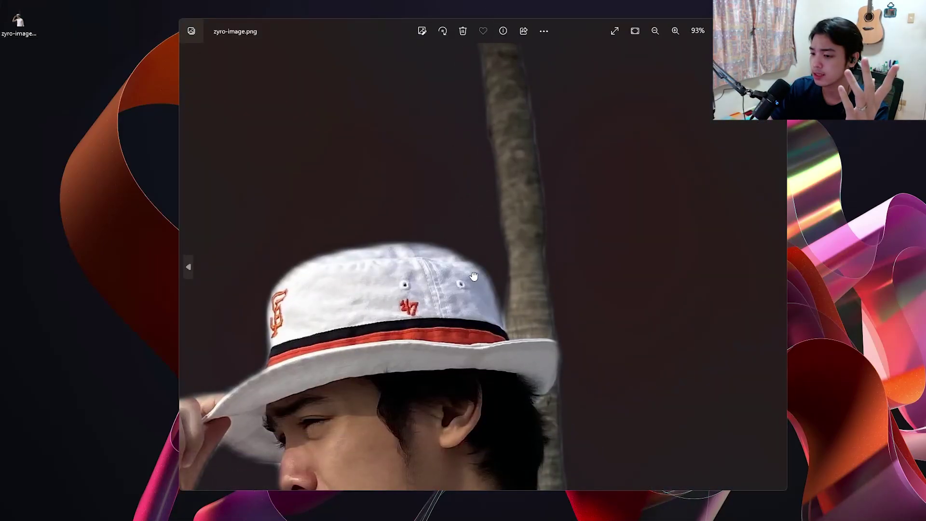
{"action": "left_click_drag", "start_coordinate": [474, 276], "coordinate": [578, 170]}
{"action": "scroll", "coordinate": [579, 170], "scroll_direction": "down", "scroll_amount": 5}
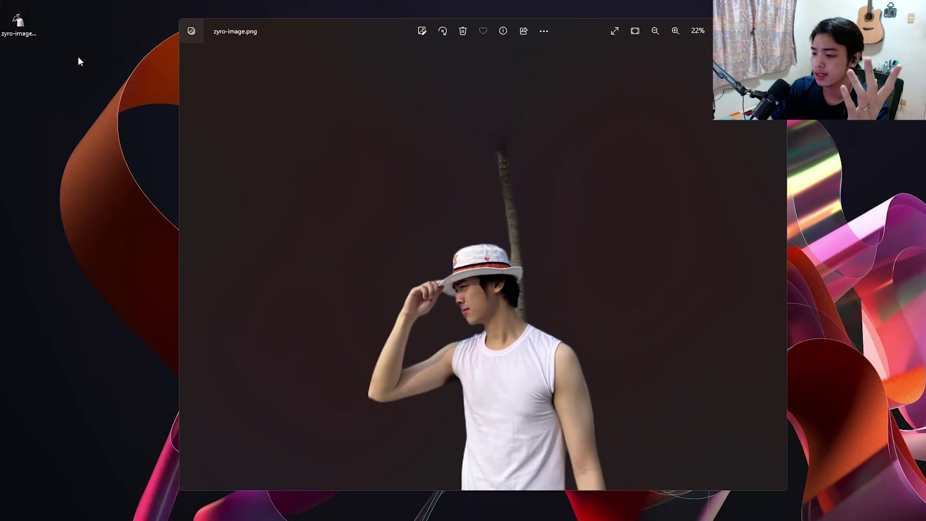
{"action": "right_click", "coordinate": [20, 22]}
{"action": "left_click", "coordinate": [126, 342]}
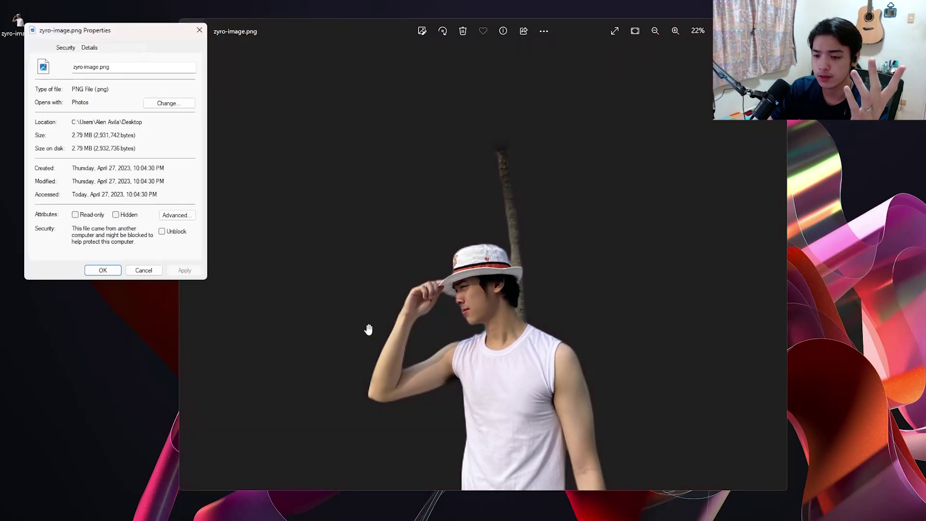
{"action": "left_click", "coordinate": [90, 47]}
{"action": "left_click", "coordinate": [94, 109]}
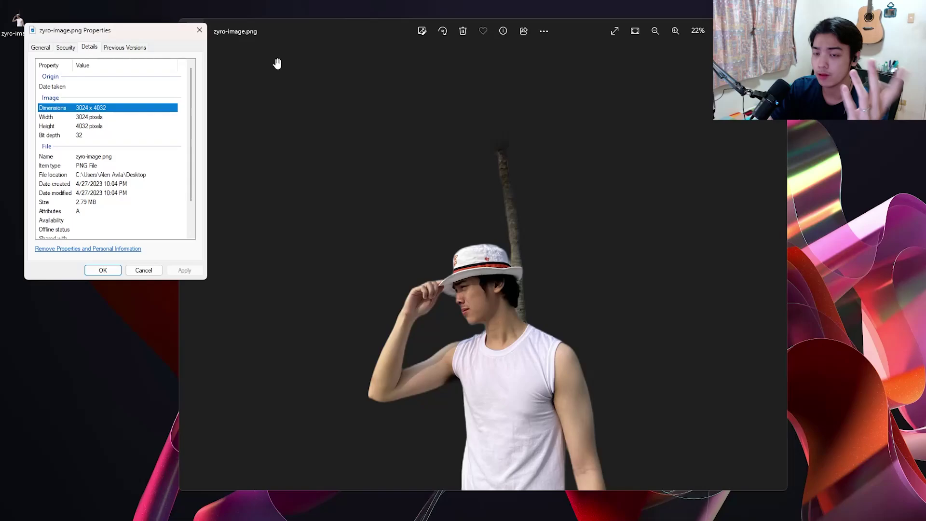
{"action": "left_click", "coordinate": [199, 30]}
{"action": "scroll", "coordinate": [490, 272], "scroll_direction": "up", "scroll_amount": 5}
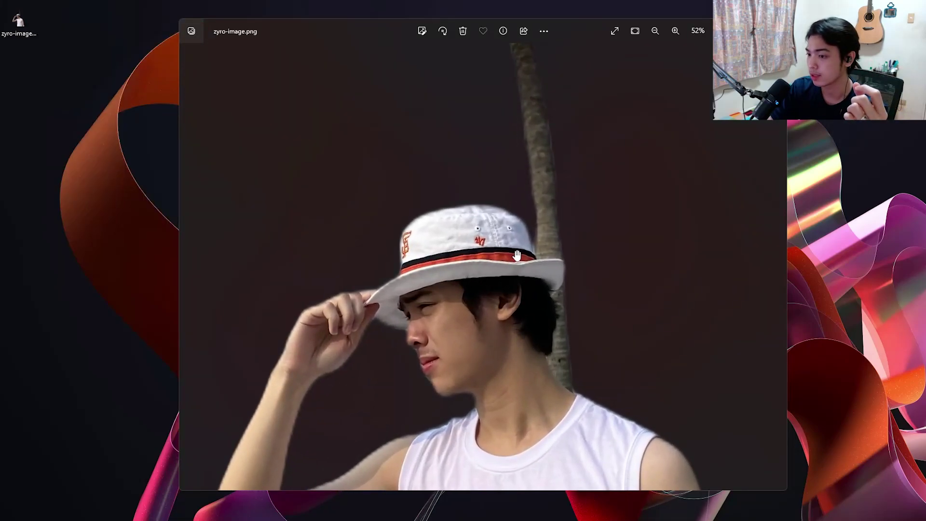
{"action": "scroll", "coordinate": [413, 238], "scroll_direction": "up", "scroll_amount": 5}
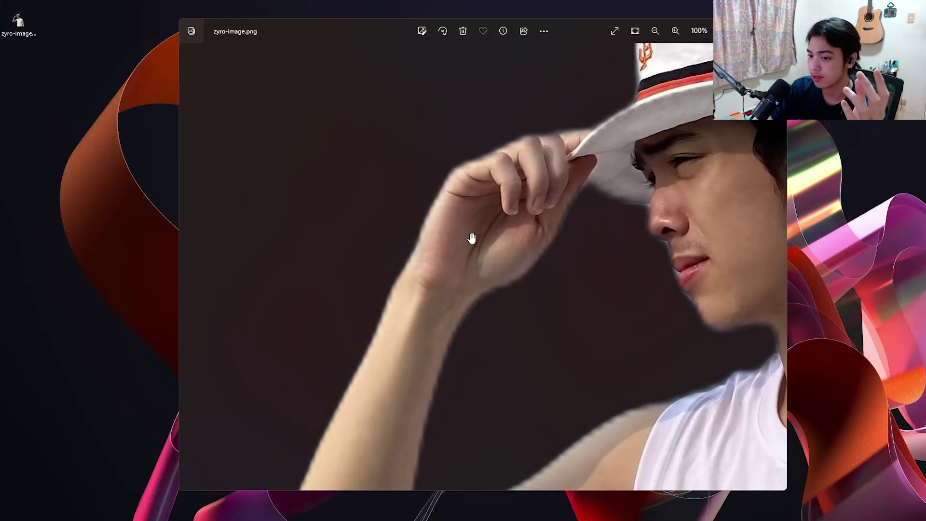
{"action": "left_click_drag", "start_coordinate": [410, 306], "coordinate": [465, 211]}
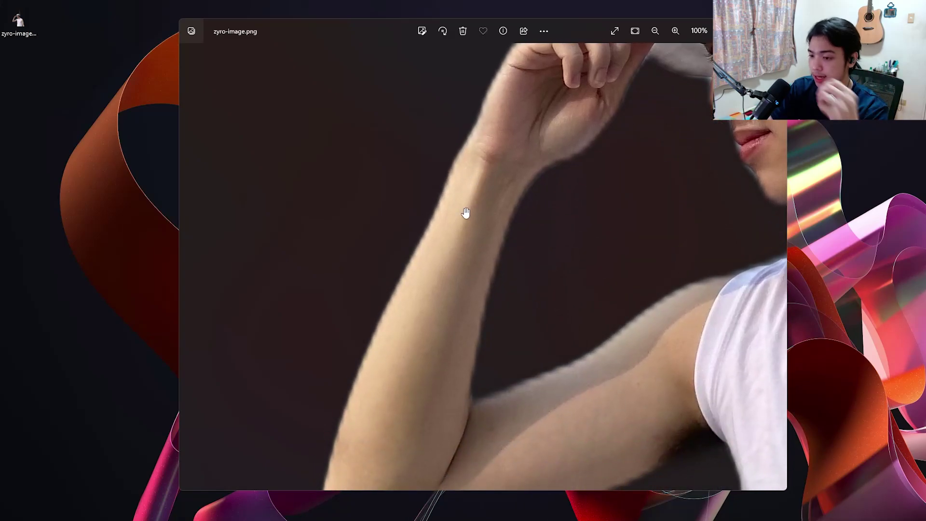
{"action": "scroll", "coordinate": [413, 239], "scroll_direction": "up", "scroll_amount": 3}
{"action": "scroll", "coordinate": [436, 233], "scroll_direction": "down", "scroll_amount": 6}
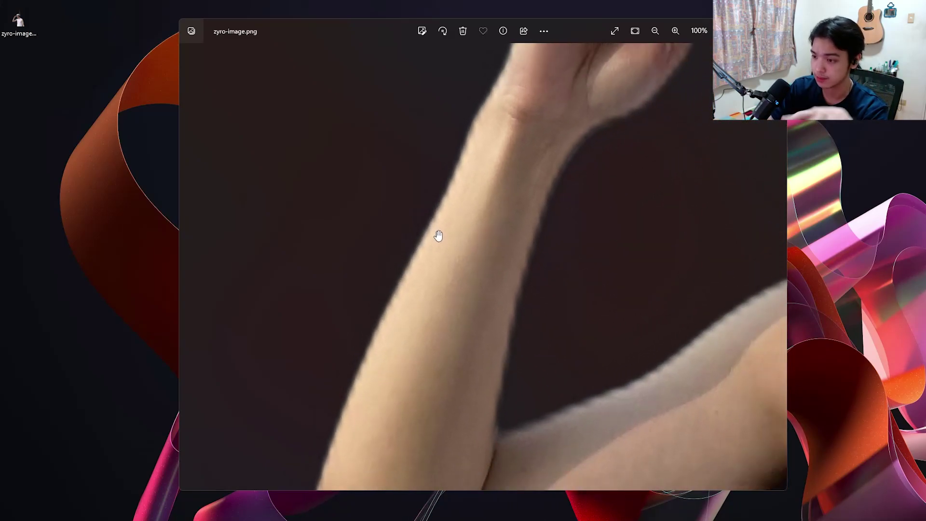
{"action": "scroll", "coordinate": [521, 268], "scroll_direction": "down", "scroll_amount": 6}
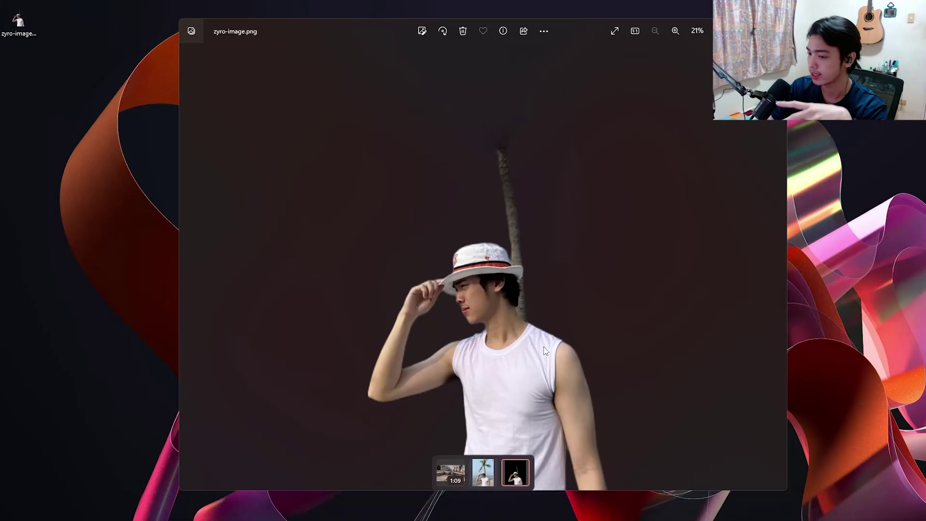
{"action": "scroll", "coordinate": [490, 316], "scroll_direction": "up", "scroll_amount": 5}
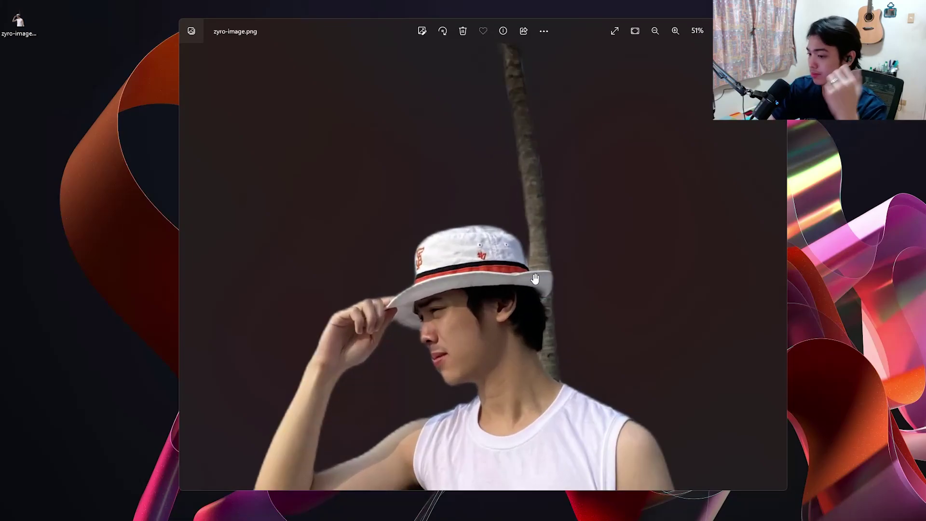
{"action": "left_click_drag", "start_coordinate": [567, 191], "coordinate": [521, 270]}
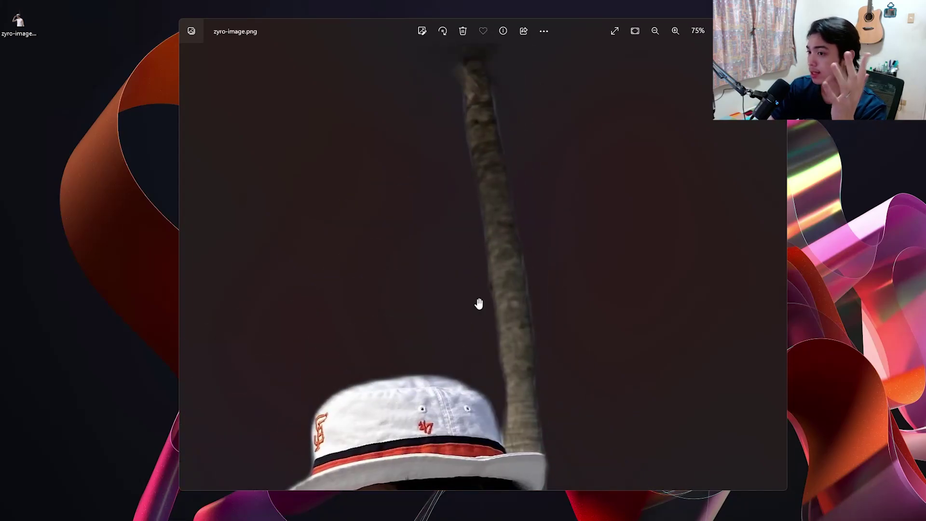
{"action": "scroll", "coordinate": [502, 337], "scroll_direction": "down", "scroll_amount": 5}
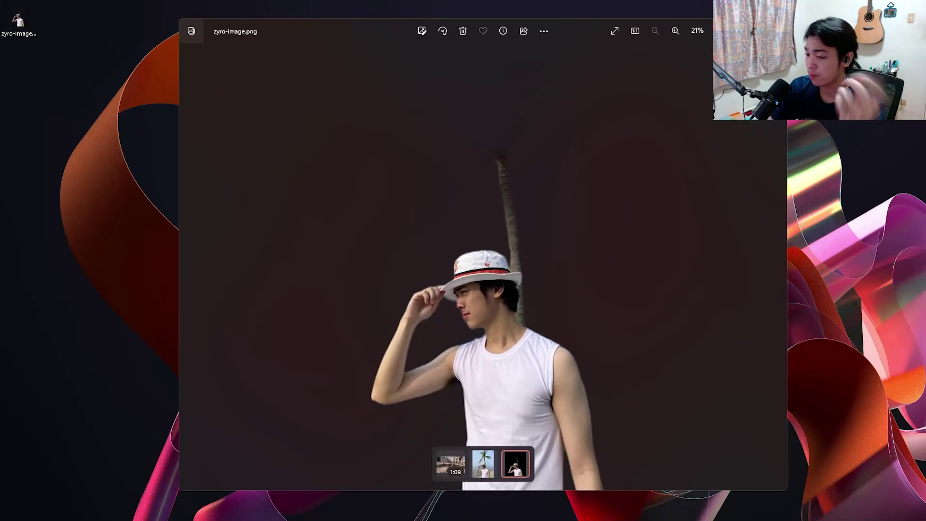
Close Photos, place zyro-image.png above sample image.JPG, and switch the browser to removal.ai.
{"action": "key", "text": "alt+F4"}
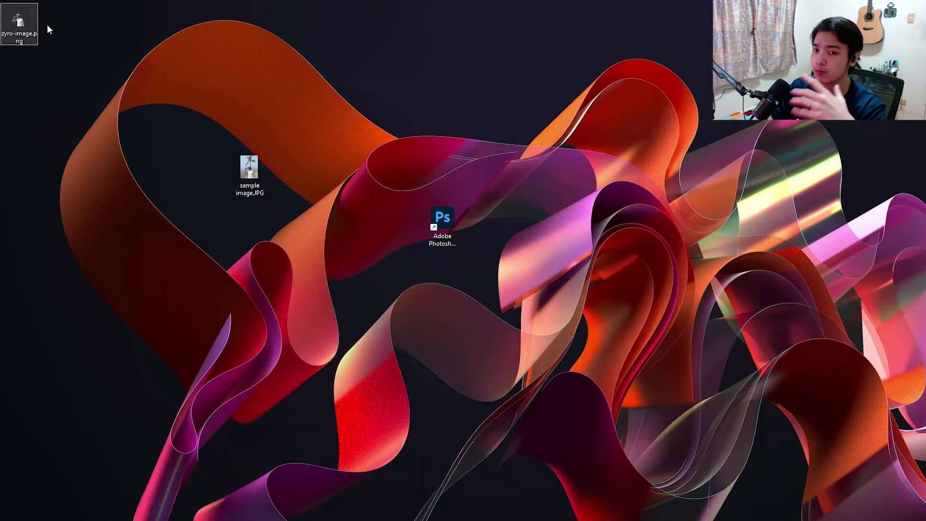
{"action": "left_click_drag", "start_coordinate": [21, 21], "coordinate": [267, 83]}
{"action": "left_click", "coordinate": [321, 158]}
{"action": "left_click", "coordinate": [608, 235]}
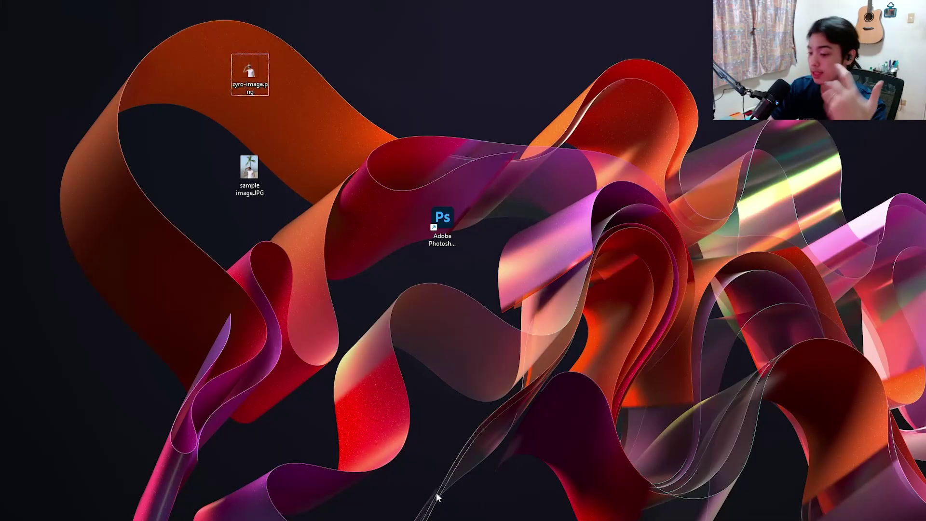
{"action": "left_click", "coordinate": [601, 507]}
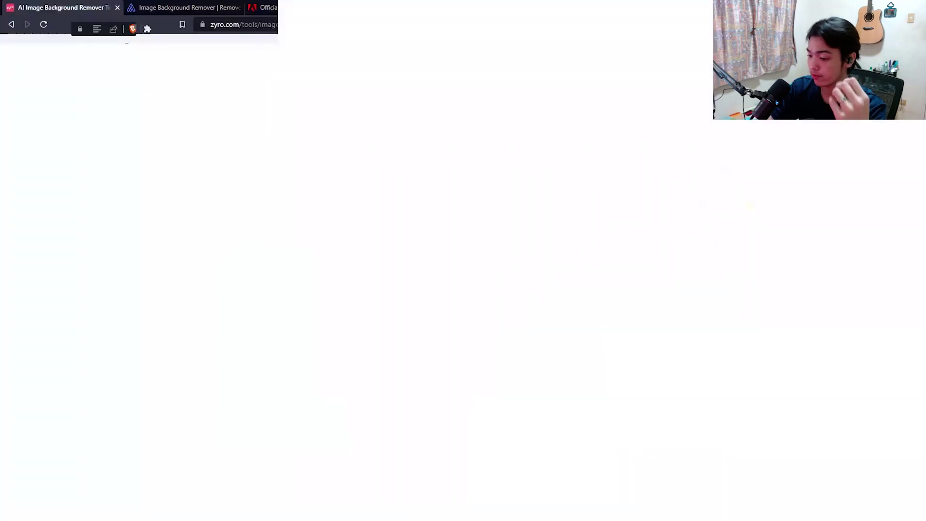
{"action": "left_click", "coordinate": [203, 7]}
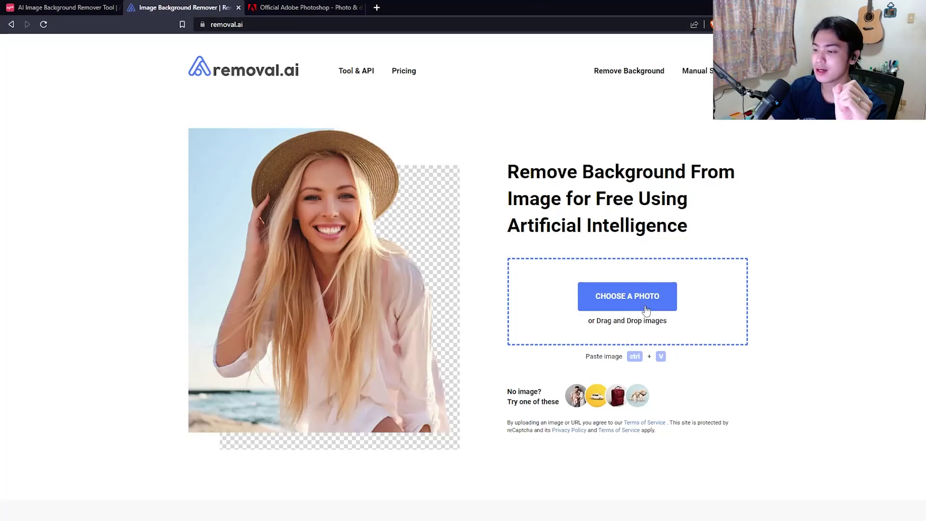
Drag sample image.JPG onto removal.ai and maximize the browser to view the cutout.
{"action": "double_click", "coordinate": [627, 4]}
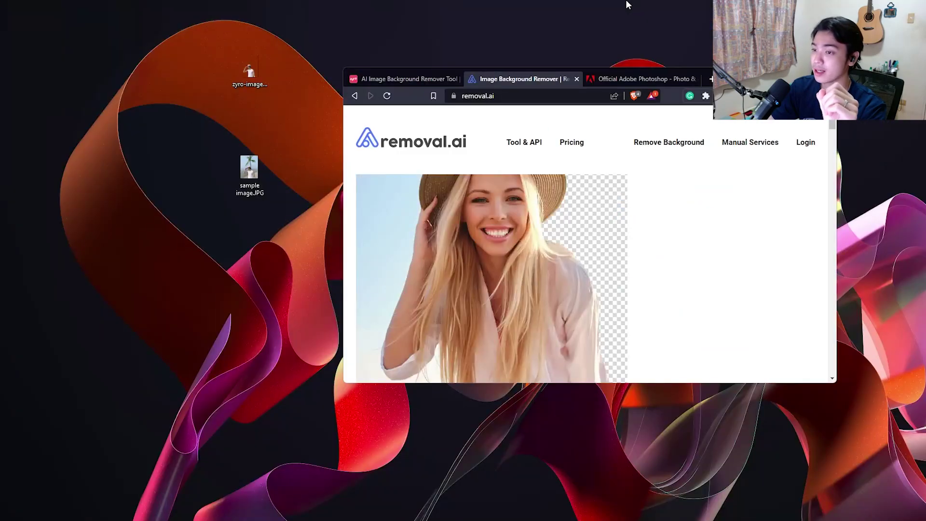
{"action": "left_click", "coordinate": [264, 194]}
{"action": "left_click_drag", "start_coordinate": [260, 166], "coordinate": [662, 244]}
{"action": "double_click", "coordinate": [723, 73]}
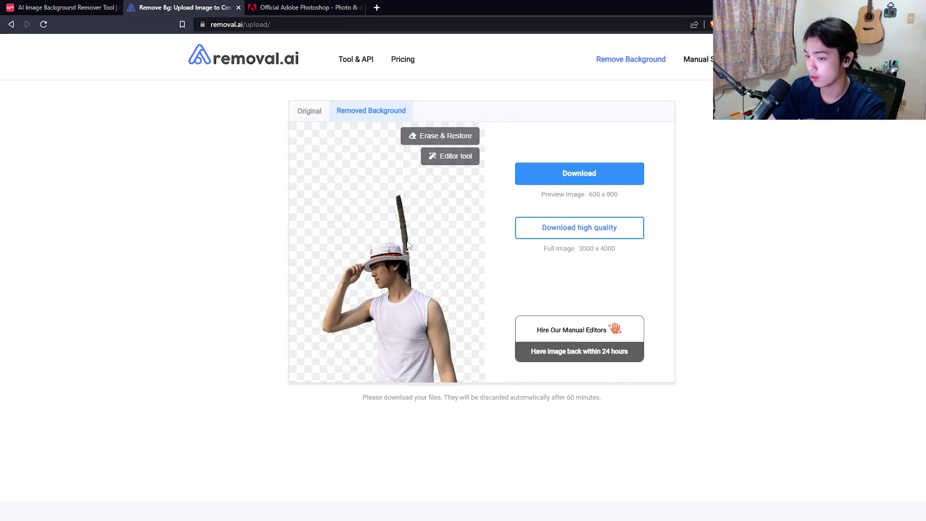
{"action": "scroll", "coordinate": [407, 275], "scroll_direction": "up", "scroll_amount": 3}
{"action": "scroll", "coordinate": [408, 276], "scroll_direction": "down", "scroll_amount": 3}
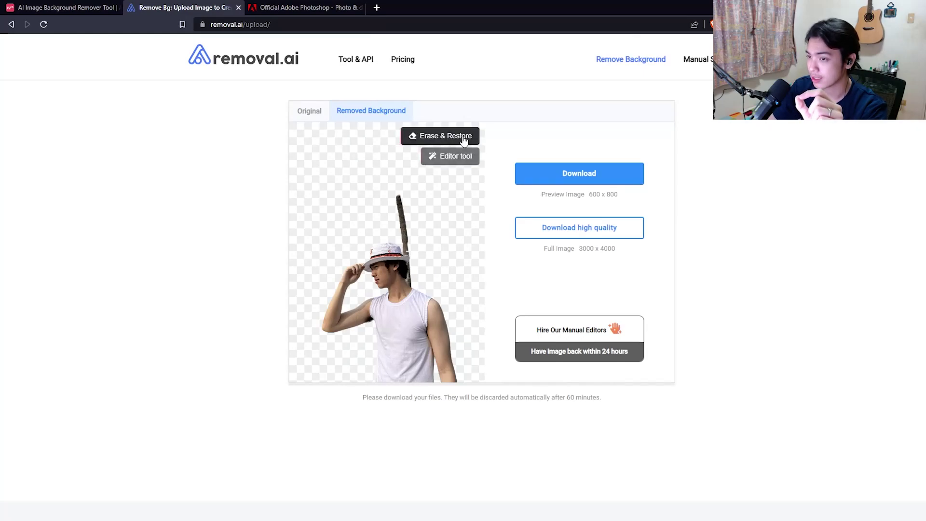
Choose Erase & Restore on the 600 x 800 preview image.
{"action": "left_click", "coordinate": [447, 137]}
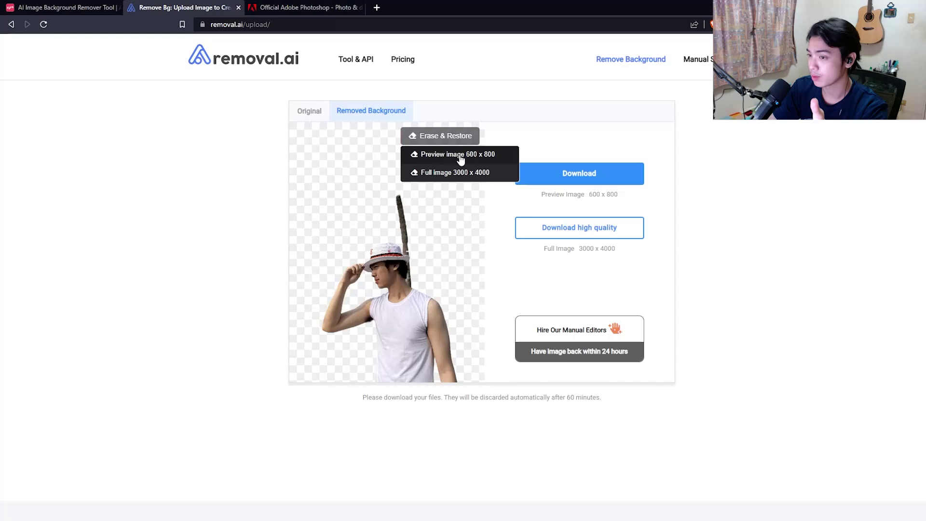
{"action": "left_click", "coordinate": [459, 156]}
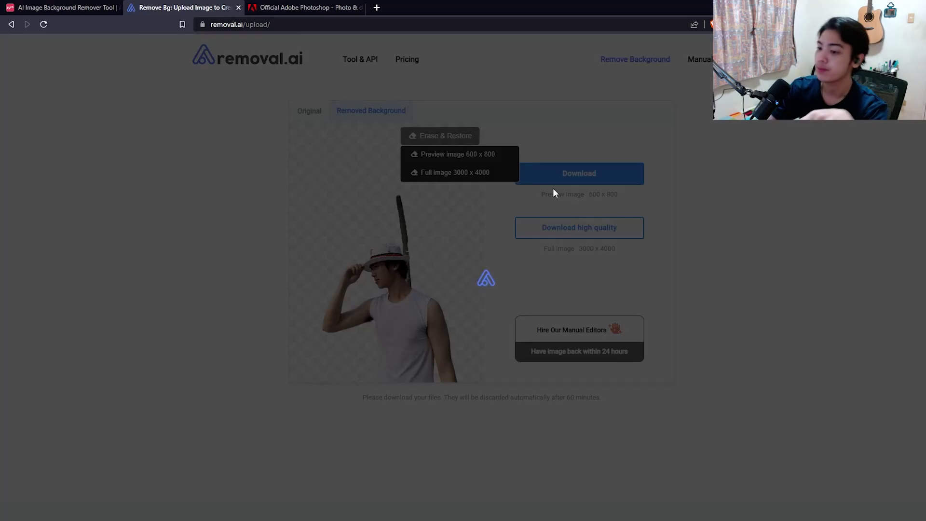
Reload removal.ai and re-upload sample image.JPG in a maximized browser.
{"action": "left_click", "coordinate": [43, 26]}
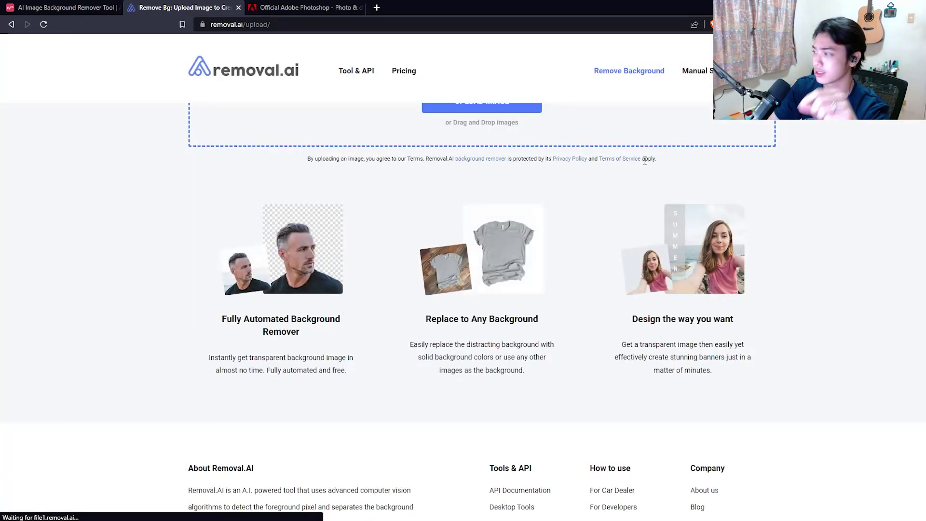
{"action": "double_click", "coordinate": [633, 5]}
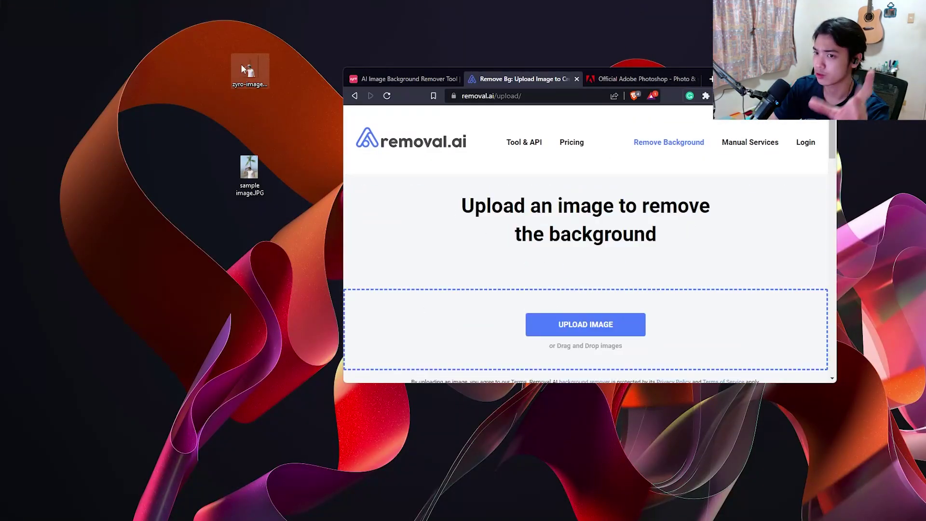
{"action": "left_click_drag", "start_coordinate": [239, 169], "coordinate": [578, 323]}
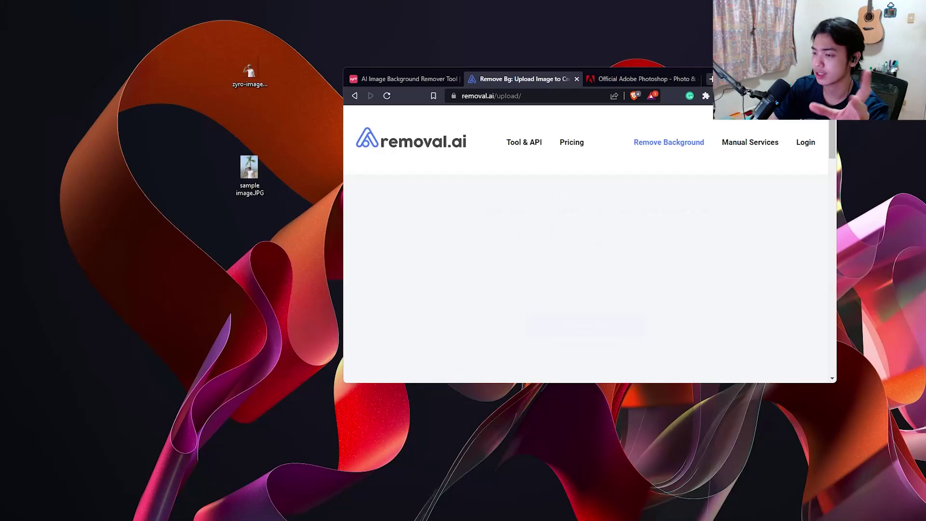
{"action": "key", "text": "super+Up"}
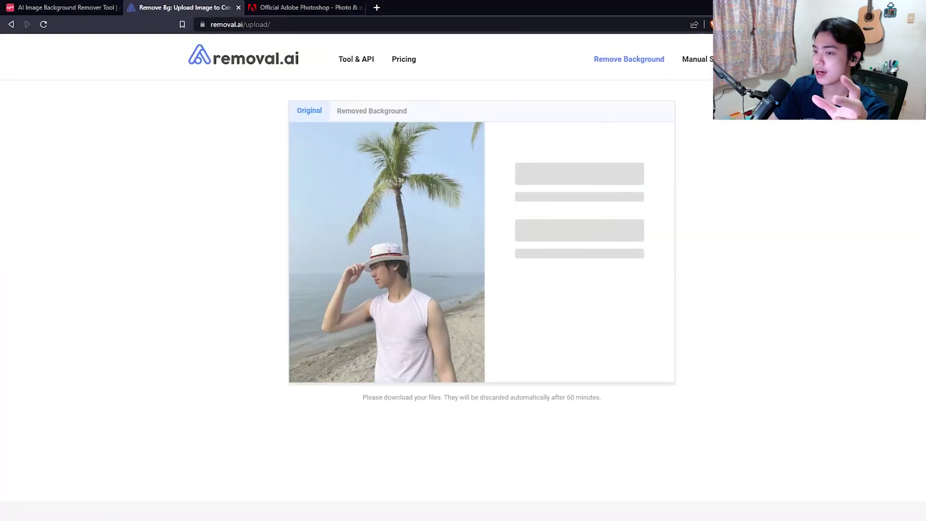
Open the 600 x 800 preview cutout in the Editor tool.
{"action": "left_click", "coordinate": [346, 122]}
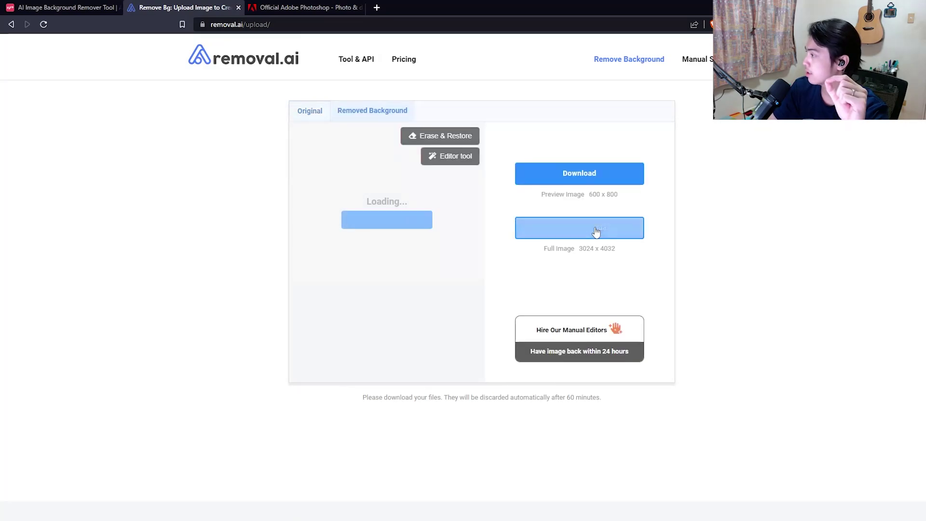
{"action": "left_click", "coordinate": [457, 162]}
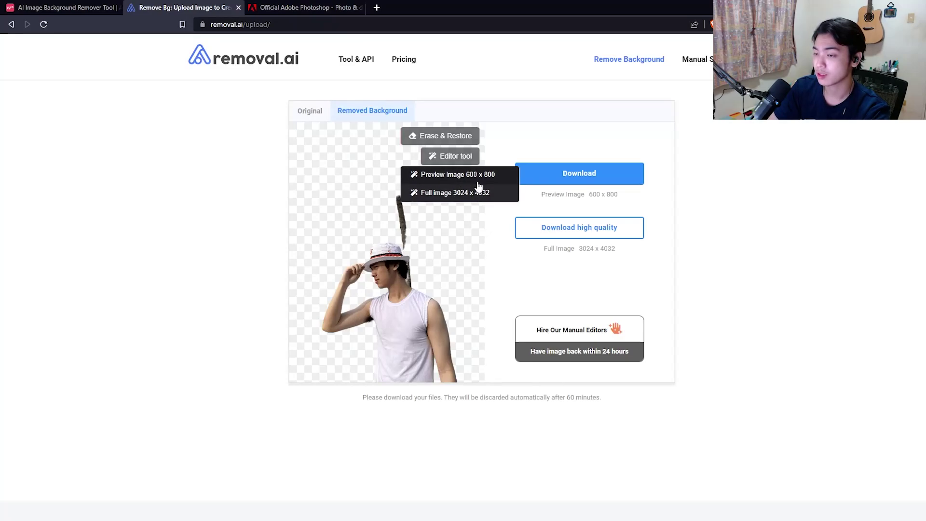
{"action": "left_click", "coordinate": [457, 180]}
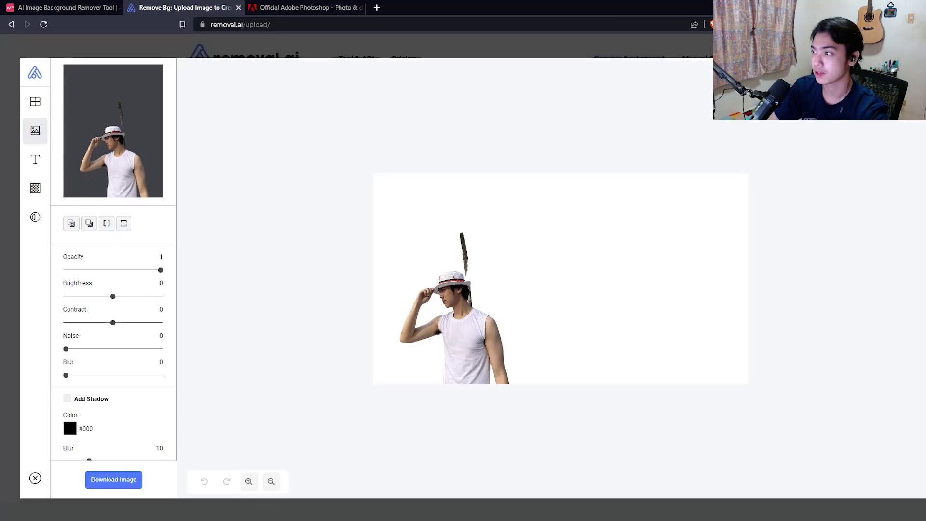
Browse the editor's background colour, background image, text, adjustment and canvas size panels, then close it.
{"action": "scroll", "coordinate": [124, 407], "scroll_direction": "down", "scroll_amount": 2}
{"action": "scroll", "coordinate": [125, 396], "scroll_direction": "up", "scroll_amount": 2}
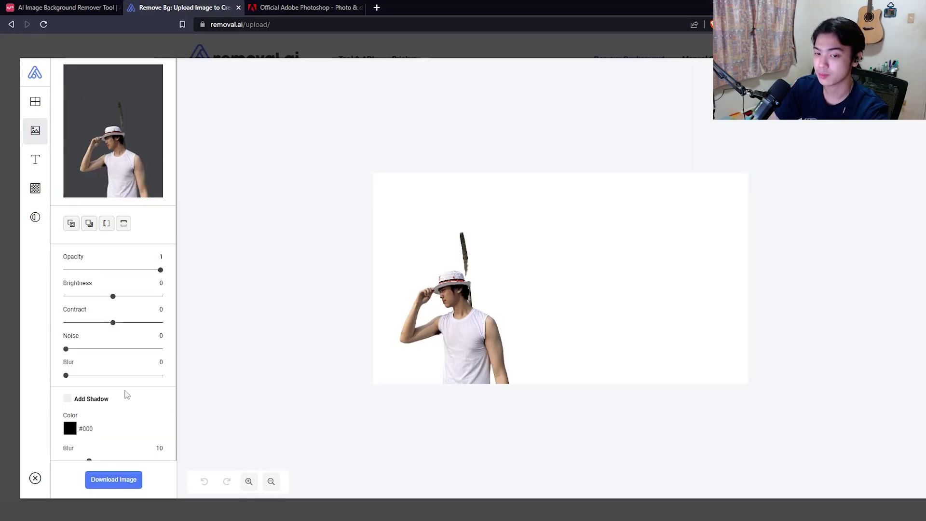
{"action": "left_click", "coordinate": [35, 218]}
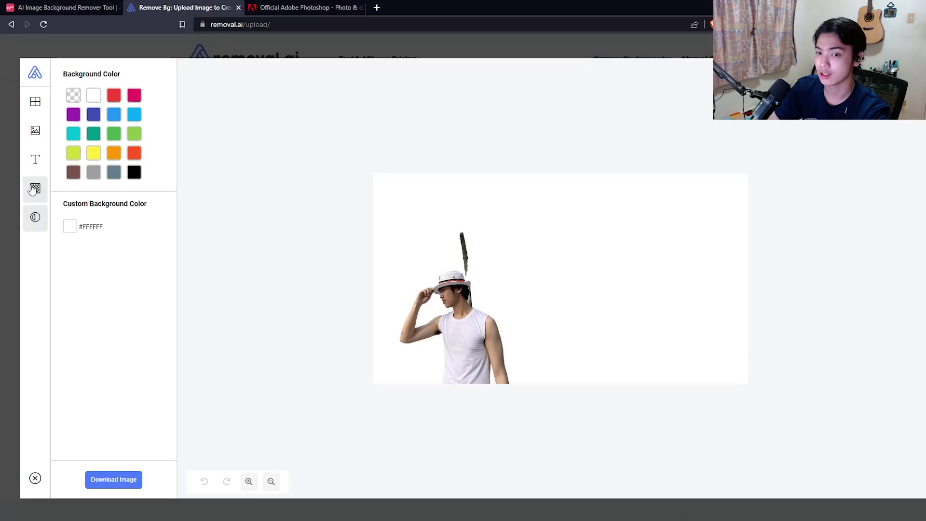
{"action": "left_click", "coordinate": [35, 188]}
{"action": "left_click", "coordinate": [34, 160]}
{"action": "left_click", "coordinate": [30, 137]}
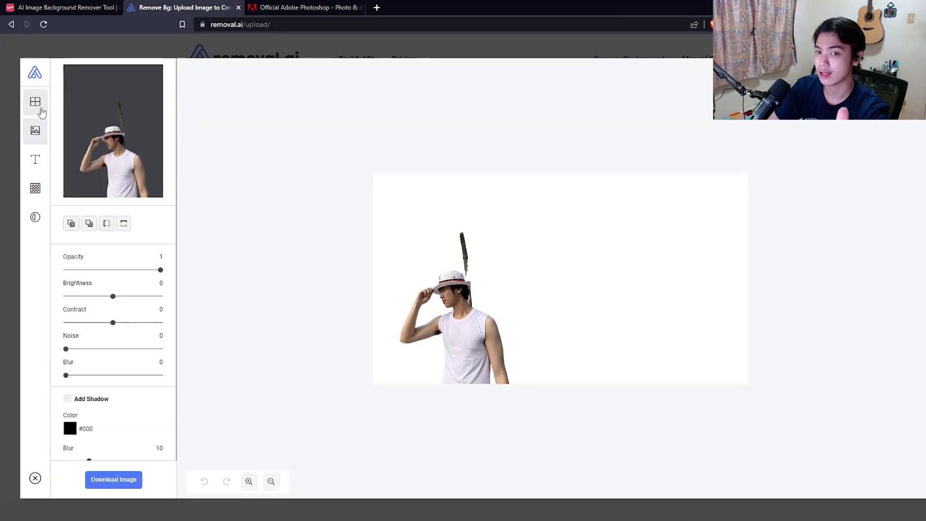
{"action": "scroll", "coordinate": [91, 283], "scroll_direction": "down", "scroll_amount": 2}
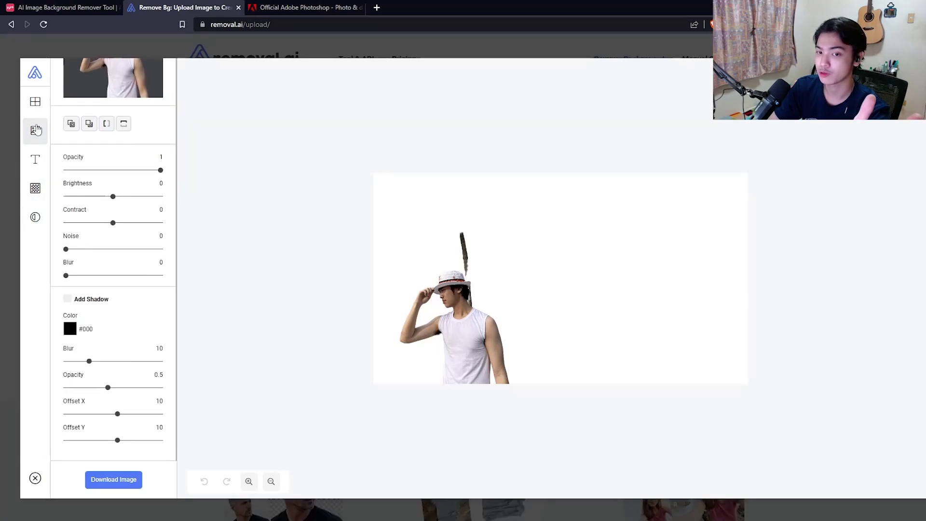
{"action": "left_click", "coordinate": [35, 101]}
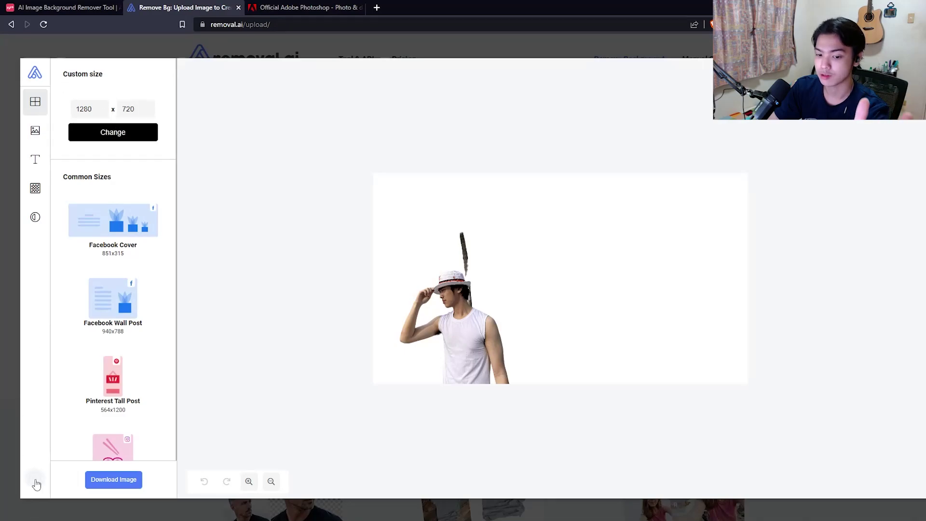
{"action": "left_click", "coordinate": [35, 478]}
{"action": "scroll", "coordinate": [606, 193], "scroll_direction": "up", "scroll_amount": 3}
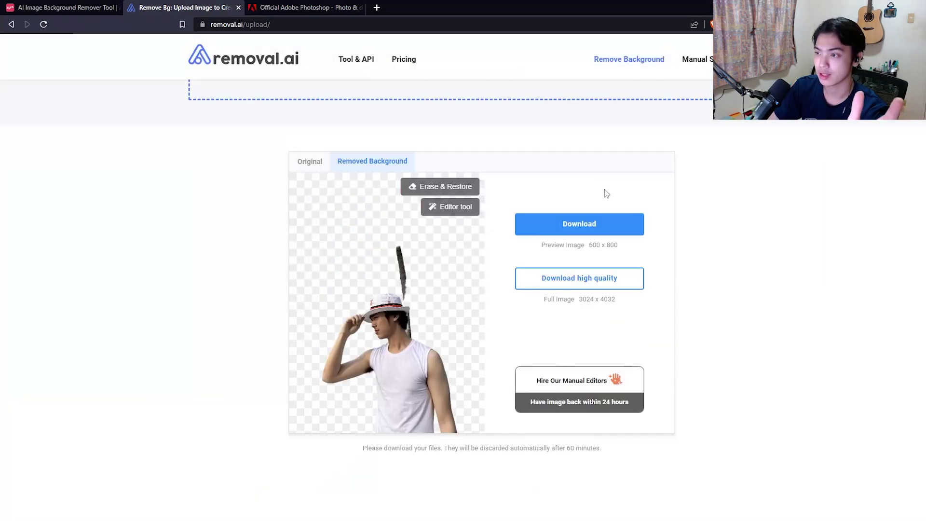
Open Erase & Restore on the 600 x 800 preview and erase the palm trunk by the hat.
{"action": "left_click", "coordinate": [446, 188]}
{"action": "left_click", "coordinate": [475, 205]}
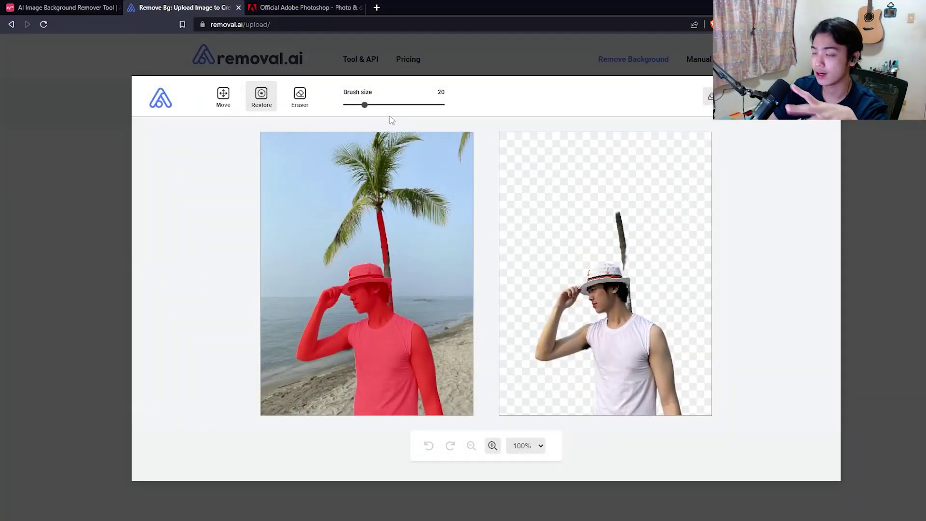
{"action": "left_click", "coordinate": [300, 97]}
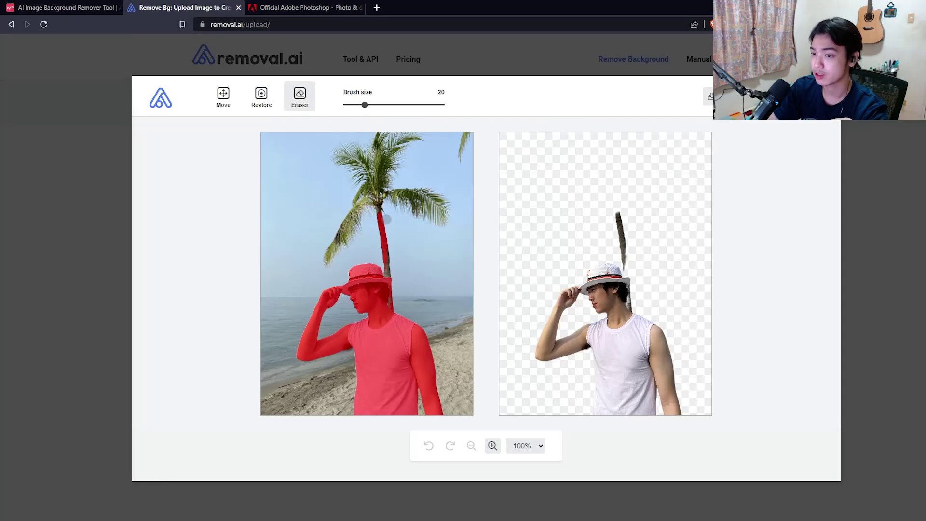
{"action": "left_click", "coordinate": [387, 215]}
{"action": "mouse_move", "coordinate": [387, 217]}
{"action": "left_mouse_down"}
{"action": "mouse_move", "coordinate": [374, 232]}
{"action": "mouse_move", "coordinate": [396, 250]}
{"action": "left_mouse_up"}
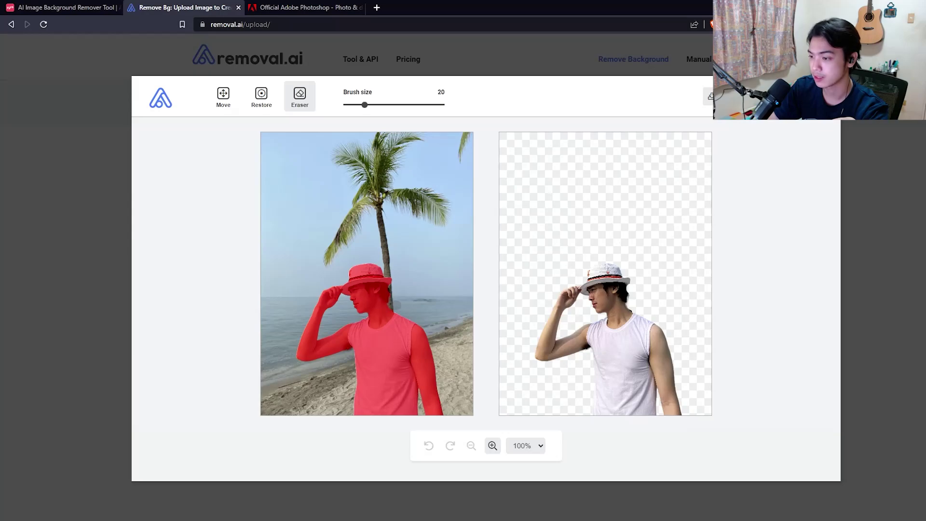
{"action": "left_click_drag", "start_coordinate": [397, 303], "coordinate": [414, 289]}
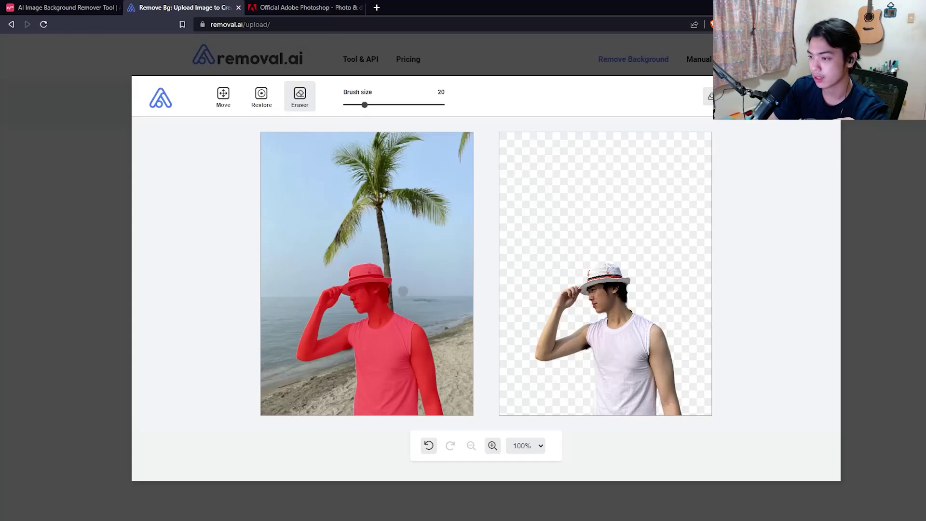
Try restoring the palm fronds, undo it, and download the edited preview.
{"action": "left_click", "coordinate": [265, 104]}
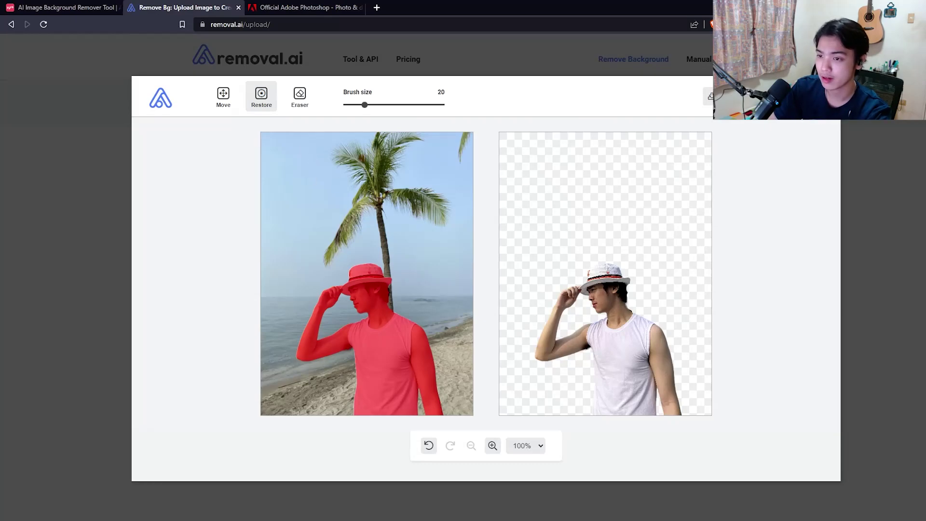
{"action": "mouse_move", "coordinate": [338, 153]}
{"action": "left_mouse_down"}
{"action": "mouse_move", "coordinate": [371, 173]}
{"action": "mouse_move", "coordinate": [388, 141]}
{"action": "mouse_move", "coordinate": [410, 137]}
{"action": "mouse_move", "coordinate": [374, 190]}
{"action": "mouse_move", "coordinate": [378, 213]}
{"action": "mouse_move", "coordinate": [442, 212]}
{"action": "mouse_move", "coordinate": [405, 189]}
{"action": "mouse_move", "coordinate": [420, 190]}
{"action": "left_mouse_up"}
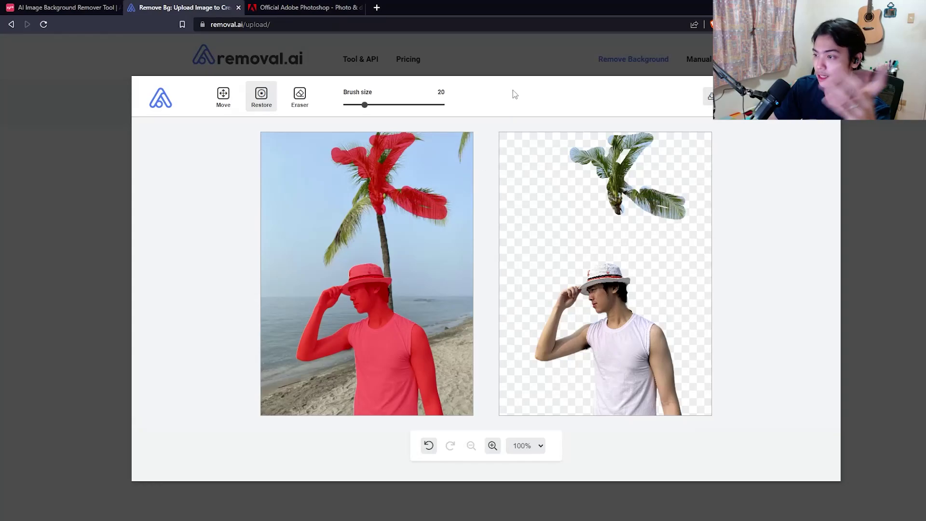
{"action": "key", "text": "ctrl+z"}
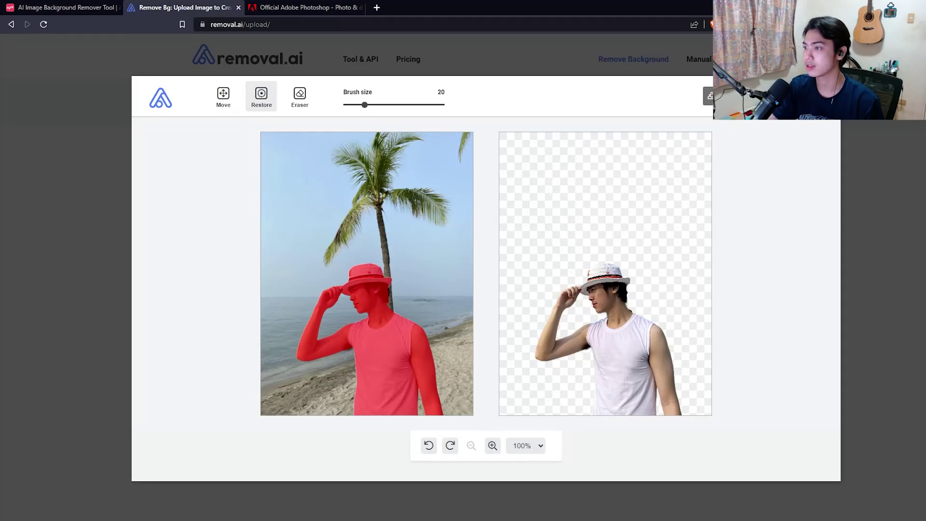
{"action": "left_click", "coordinate": [710, 96]}
Save the cutout as Removal-930.png, inspect it zoomed in Photos, and close Photos.
{"action": "left_click", "coordinate": [798, 462]}
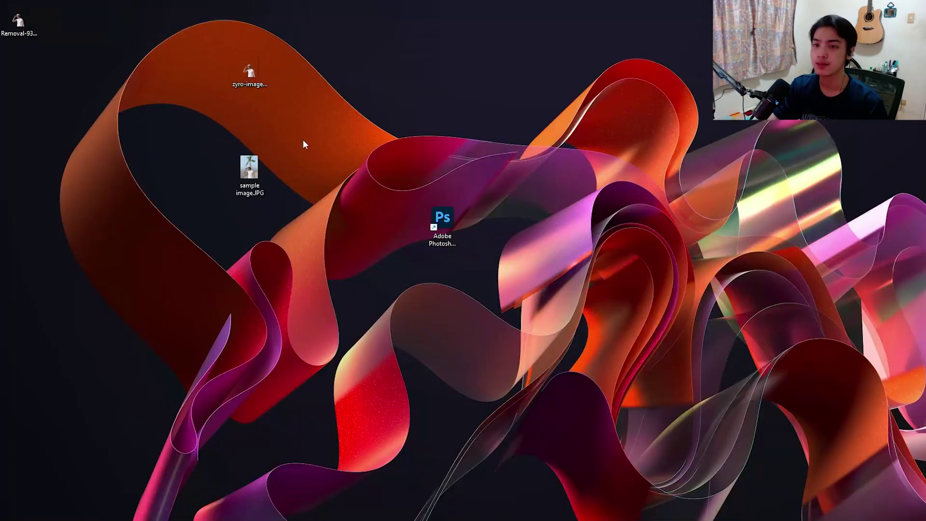
{"action": "double_click", "coordinate": [18, 22]}
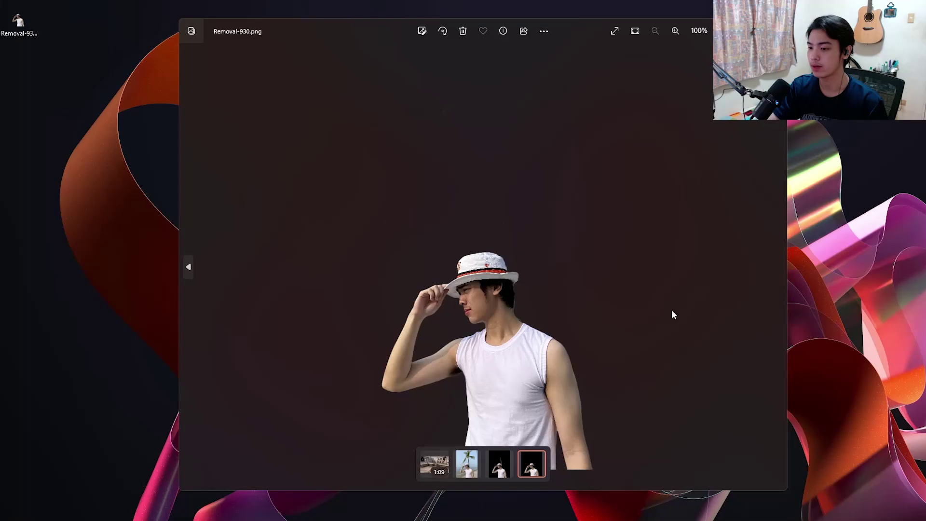
{"action": "scroll", "coordinate": [525, 324], "scroll_direction": "up", "scroll_amount": 8}
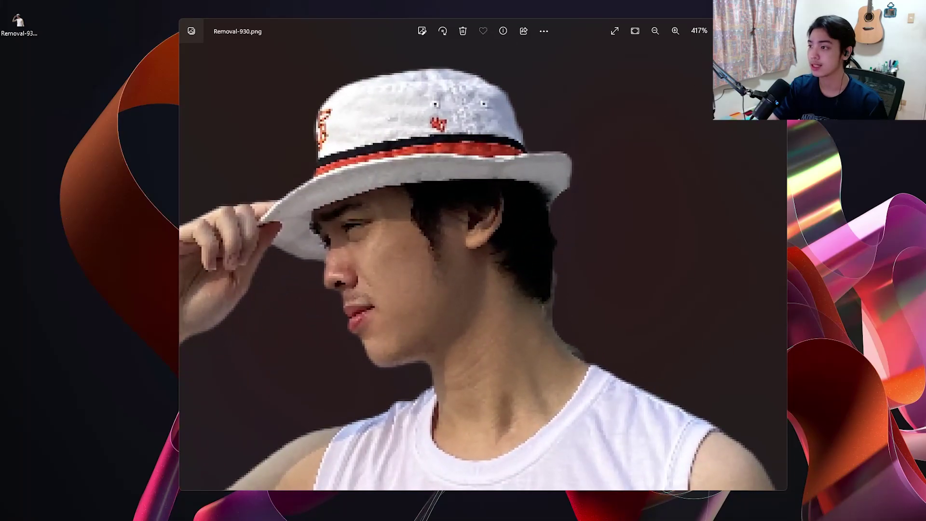
{"action": "key", "text": "alt+F4"}
Check that Removal-930.png is 600 x 800 pixels, then place its icon beside zyro-image.
{"action": "right_click", "coordinate": [20, 30]}
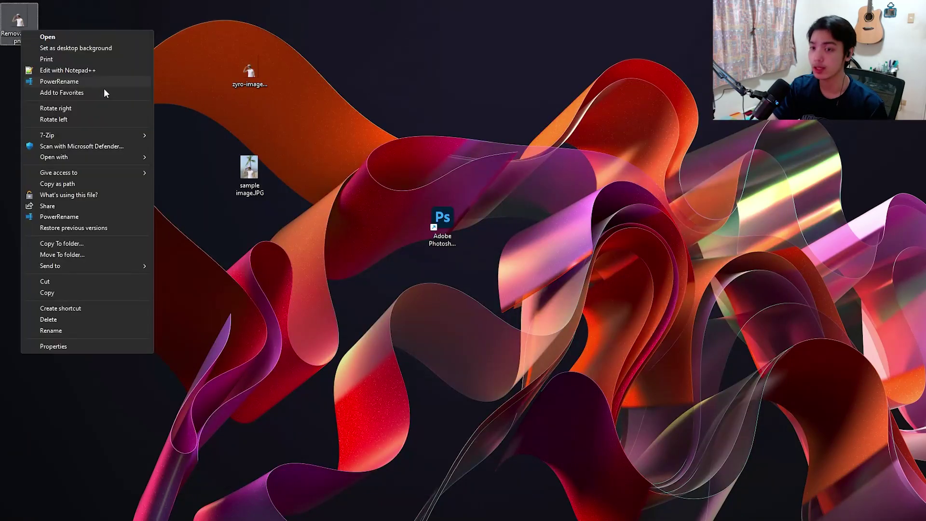
{"action": "left_click", "coordinate": [140, 347]}
{"action": "left_click", "coordinate": [91, 54]}
{"action": "left_click_drag", "start_coordinate": [128, 47], "coordinate": [246, 58]}
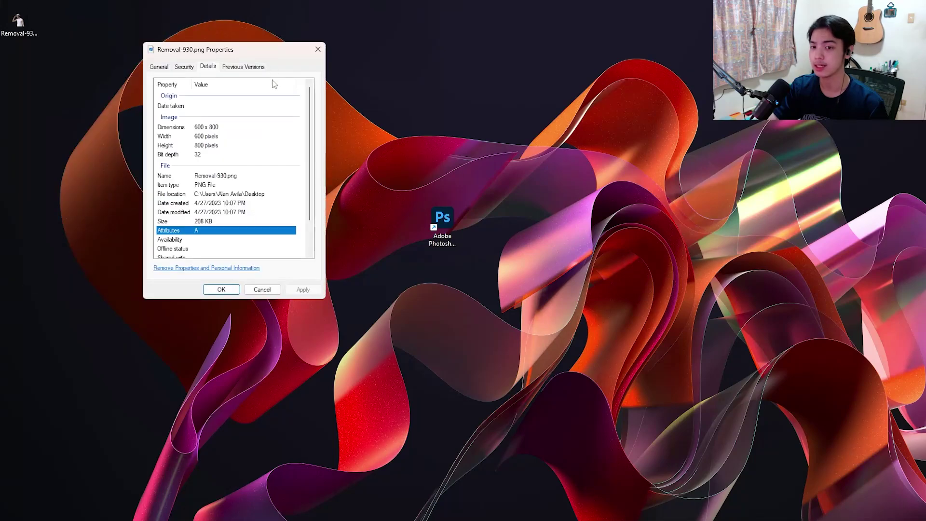
{"action": "left_click", "coordinate": [318, 49]}
{"action": "left_click_drag", "start_coordinate": [18, 21], "coordinate": [299, 74]}
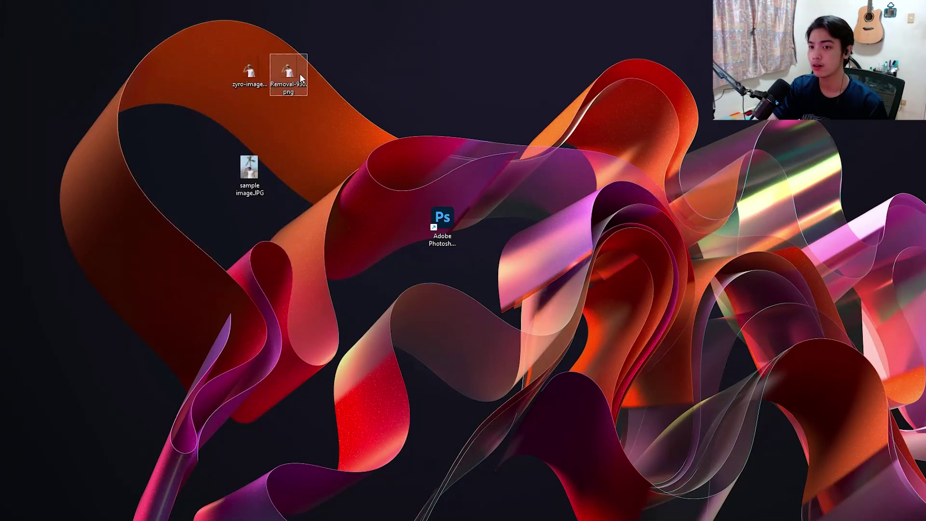
Confirm in its properties that sample image.JPG measures 3024 x 4032 pixels.
{"action": "right_click", "coordinate": [265, 161]}
{"action": "left_click", "coordinate": [318, 488]}
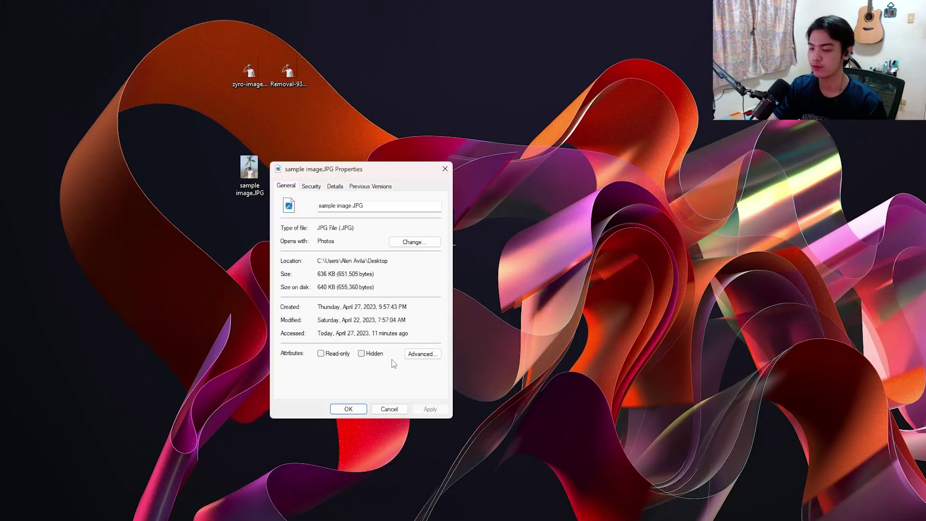
{"action": "left_click", "coordinate": [336, 187]}
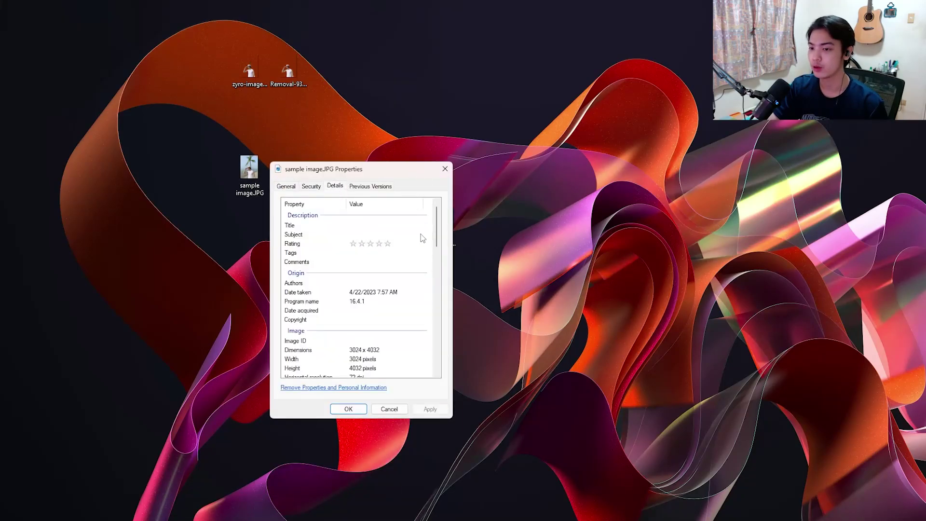
{"action": "left_click", "coordinate": [445, 169]}
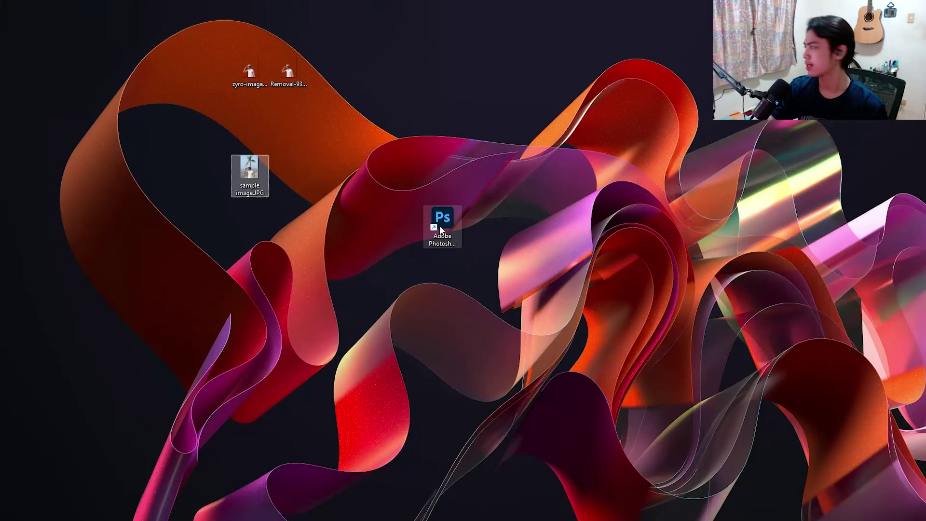
Drag sample image.JPG from the desktop onto the Photoshop shortcut to load the beach photo.
{"action": "left_click", "coordinate": [522, 268]}
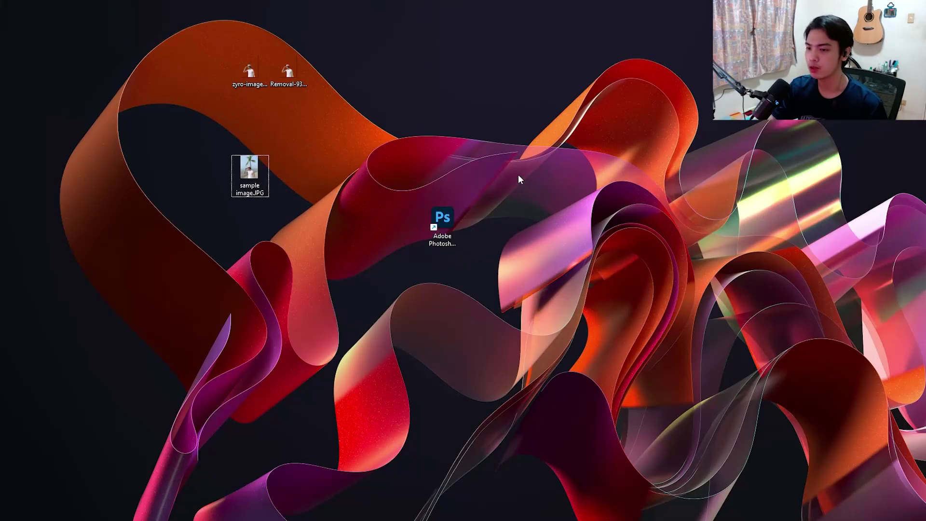
{"action": "left_click_drag", "start_coordinate": [516, 176], "coordinate": [387, 293]}
{"action": "left_click", "coordinate": [253, 167]}
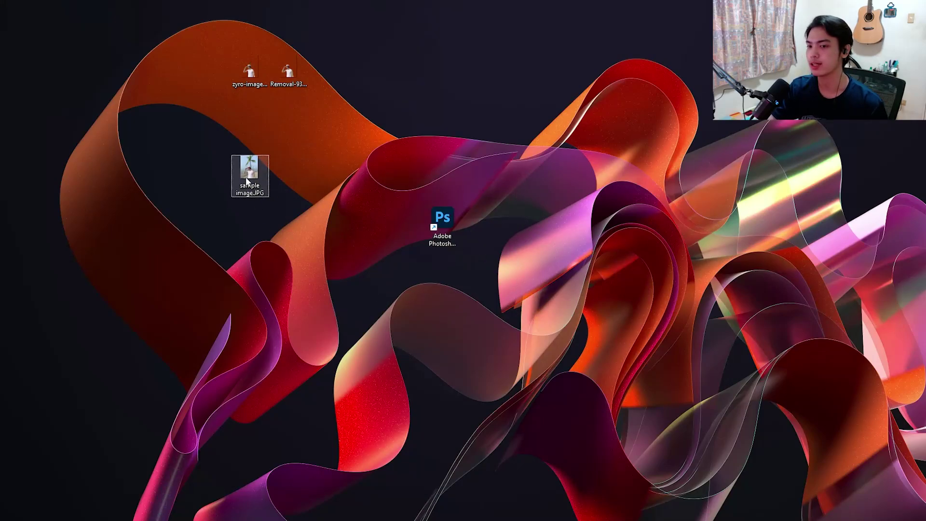
{"action": "left_click_drag", "start_coordinate": [417, 213], "coordinate": [436, 222]}
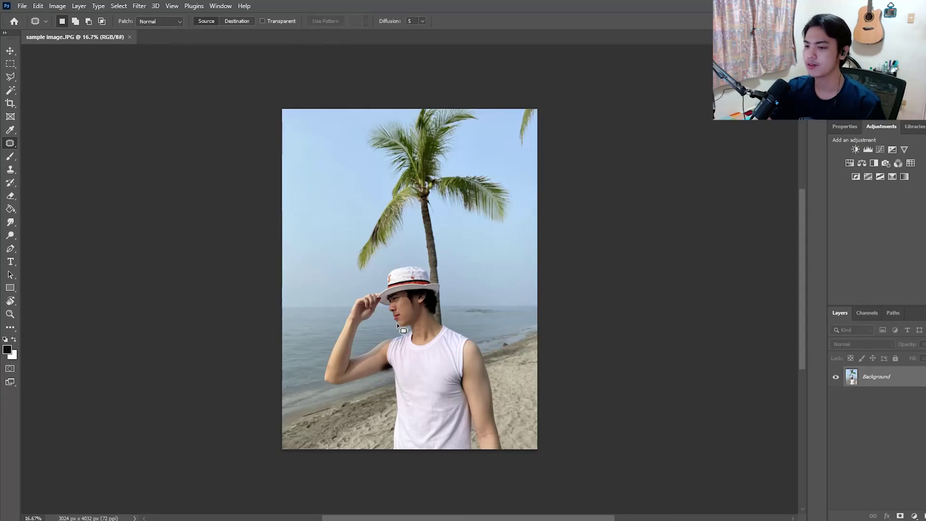
Fit the beach photo in view and duplicate the Background as Layer 1 with Ctrl+J.
{"action": "left_click", "coordinate": [10, 51]}
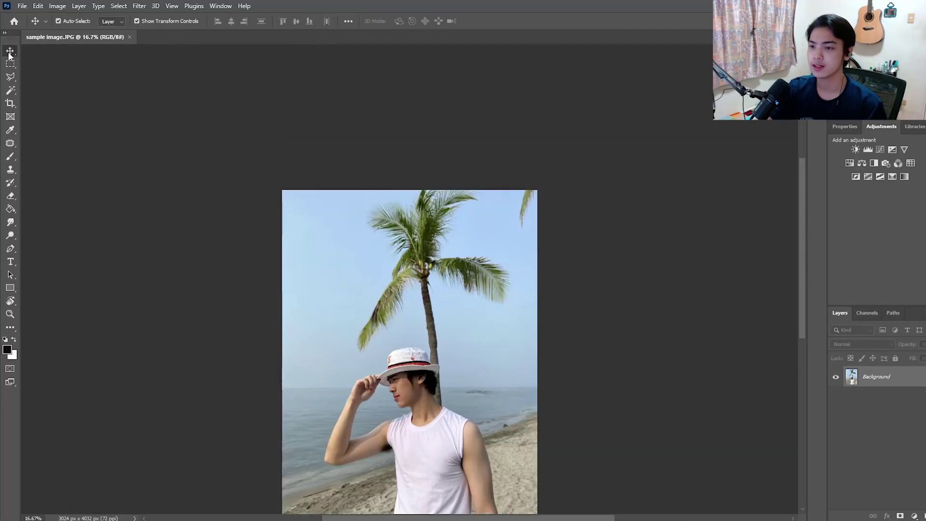
{"action": "scroll", "coordinate": [499, 298], "scroll_direction": "up", "scroll_amount": 2}
{"action": "left_click_drag", "start_coordinate": [408, 353], "coordinate": [466, 239]}
{"action": "scroll", "coordinate": [466, 239], "scroll_direction": "down", "scroll_amount": 2}
{"action": "scroll", "coordinate": [469, 269], "scroll_direction": "up", "scroll_amount": 1}
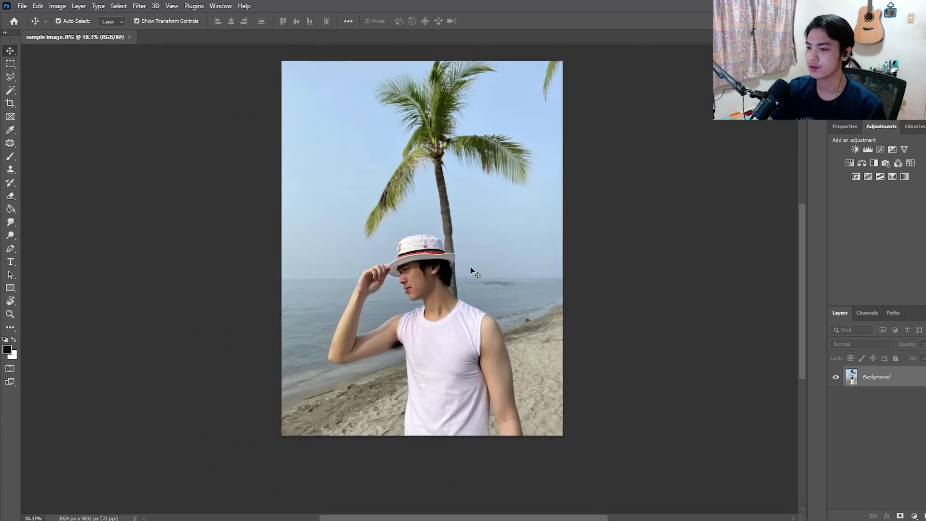
{"action": "right_click", "coordinate": [909, 381]}
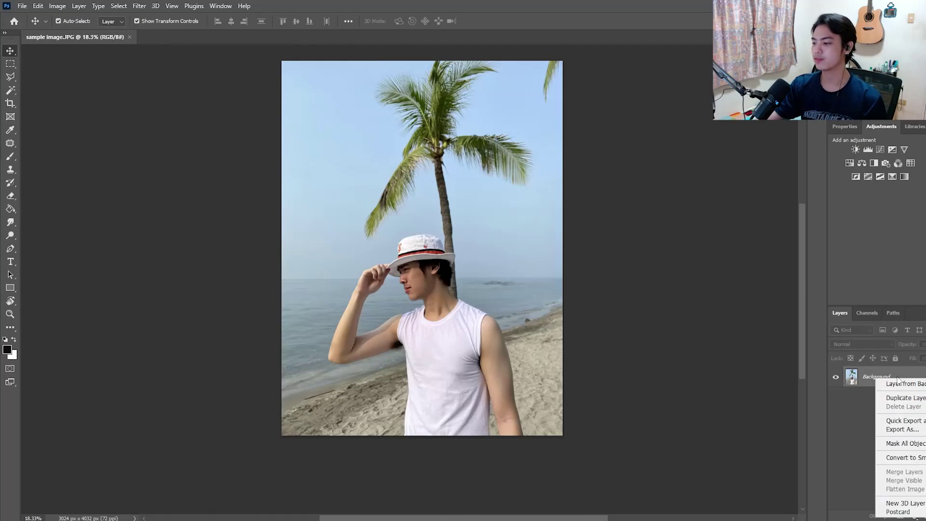
{"action": "key", "text": "Escape"}
{"action": "key", "text": "ctrl+j"}
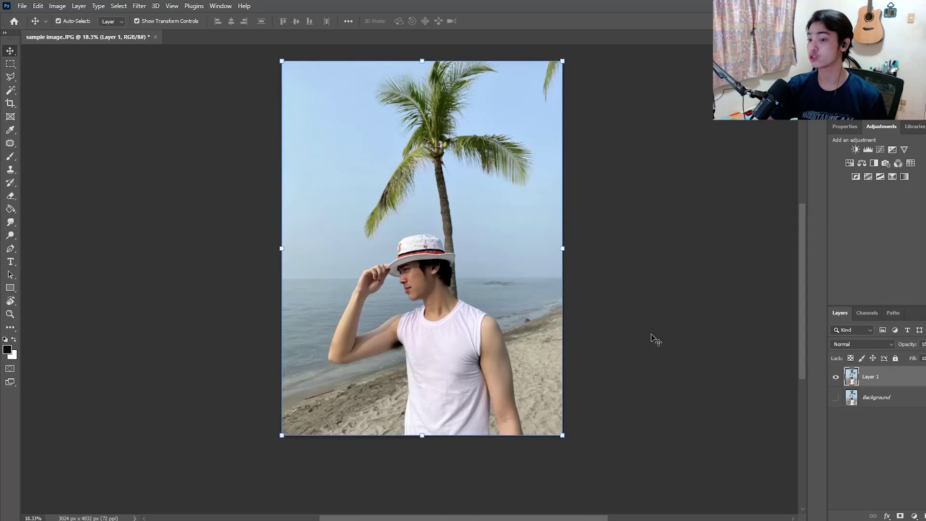
Switch to the Object Selection tool and clear the existing selection.
{"action": "left_click", "coordinate": [14, 91]}
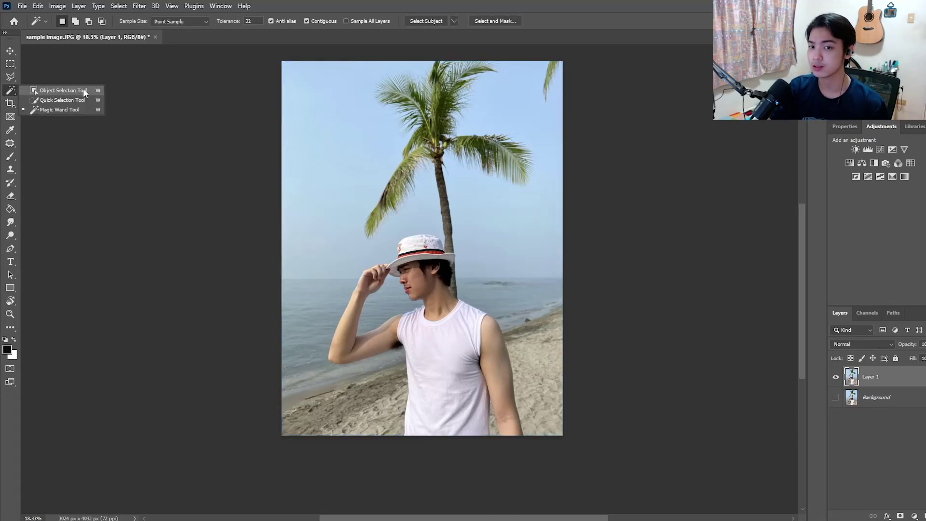
{"action": "left_click", "coordinate": [57, 91]}
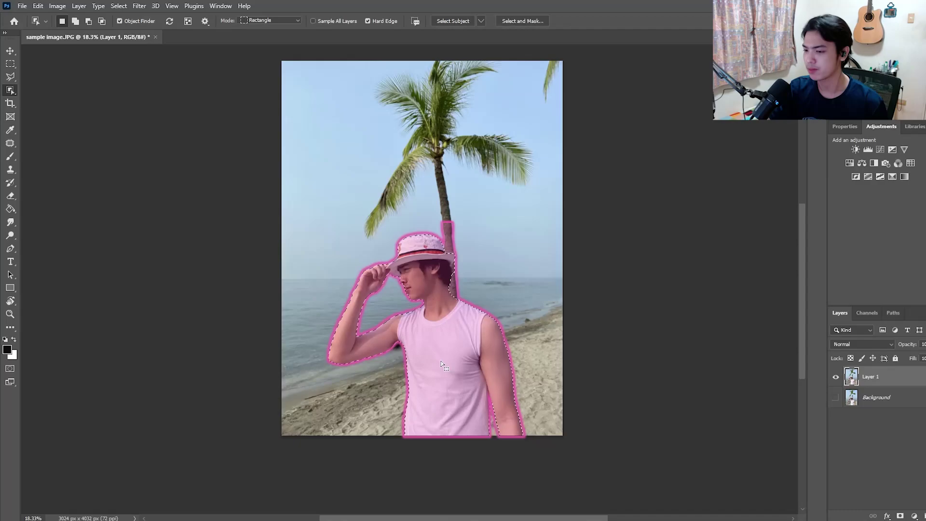
{"action": "scroll", "coordinate": [399, 316], "scroll_direction": "up", "scroll_amount": 3}
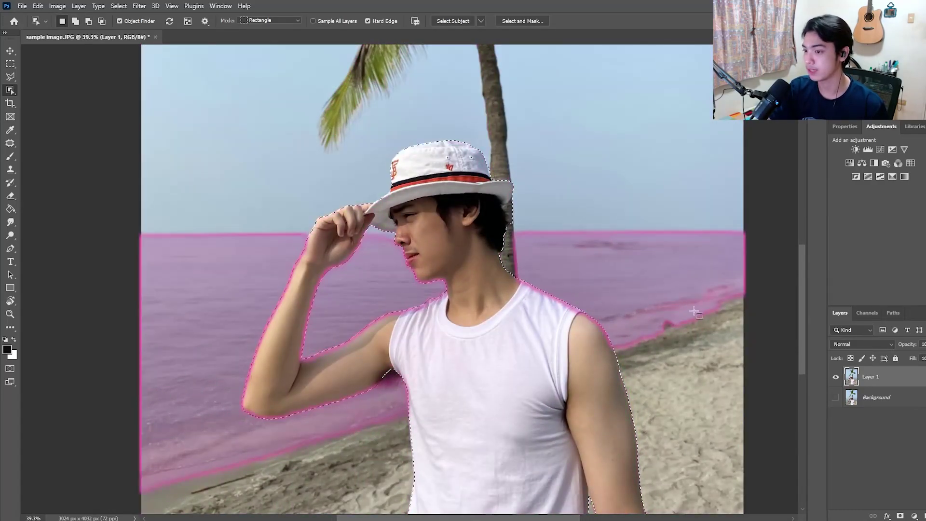
{"action": "scroll", "coordinate": [506, 193], "scroll_direction": "up", "scroll_amount": 4}
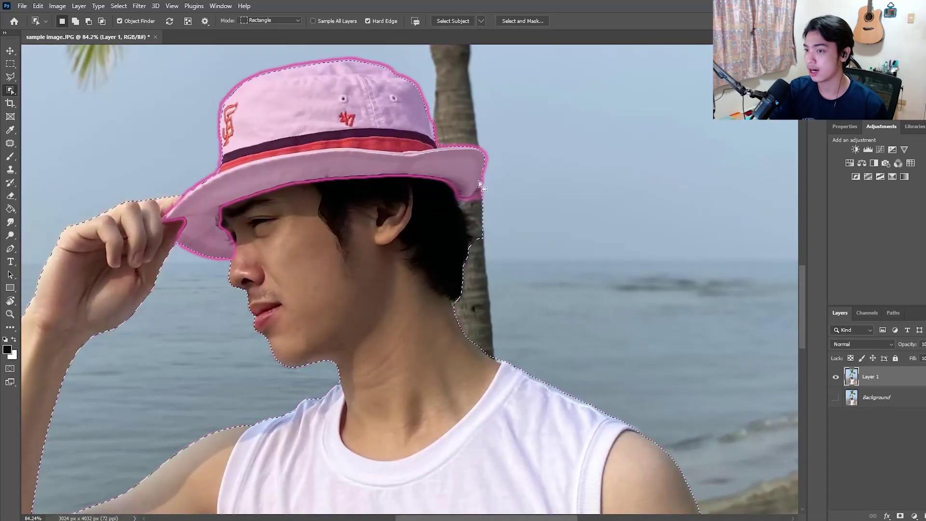
{"action": "scroll", "coordinate": [480, 184], "scroll_direction": "down", "scroll_amount": 4}
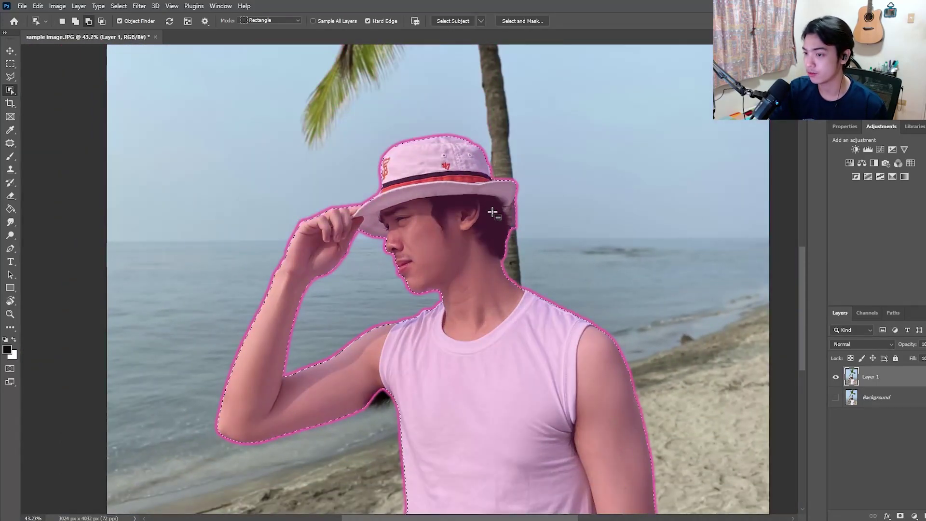
{"action": "scroll", "coordinate": [492, 212], "scroll_direction": "down", "scroll_amount": 2}
{"action": "scroll", "coordinate": [463, 192], "scroll_direction": "up", "scroll_amount": 5}
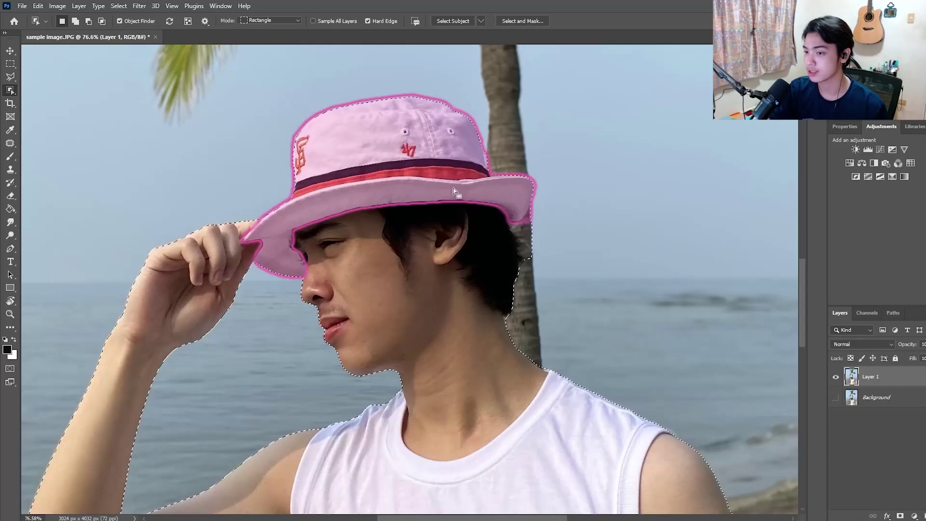
{"action": "key", "text": "ctrl+d"}
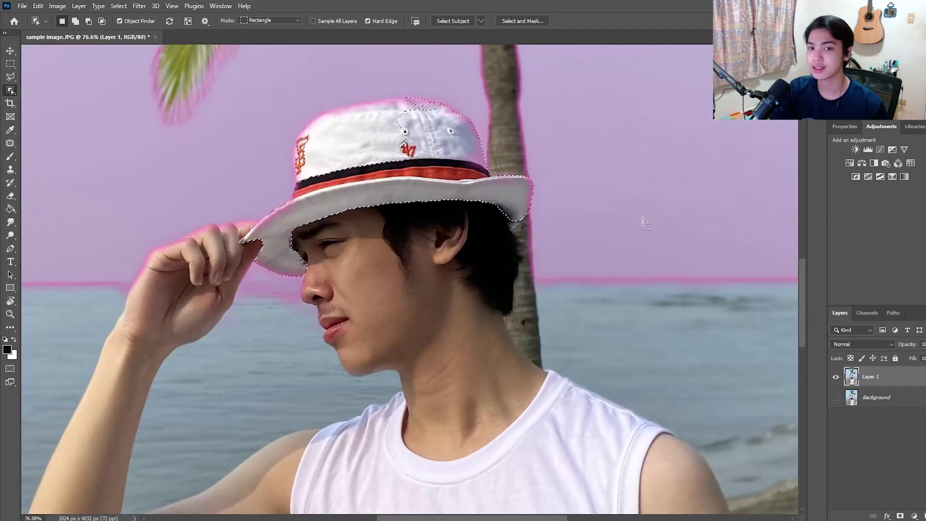
Select the man with his hat and raised arm, leaving the palm trunk out.
{"action": "scroll", "coordinate": [646, 394], "scroll_direction": "down", "scroll_amount": 4}
{"action": "scroll", "coordinate": [645, 395], "scroll_direction": "down", "scroll_amount": 4}
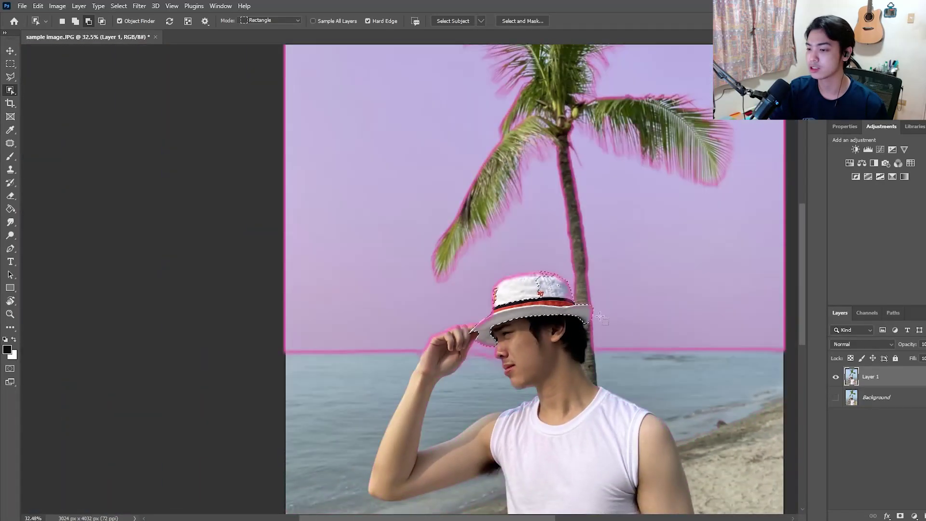
{"action": "scroll", "coordinate": [590, 296], "scroll_direction": "down", "scroll_amount": 1}
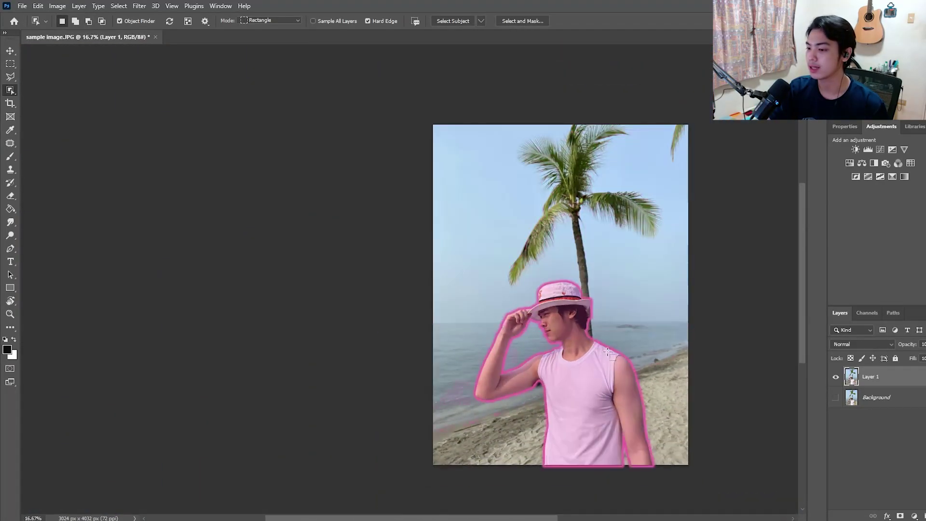
{"action": "left_click", "coordinate": [590, 296]}
{"action": "scroll", "coordinate": [636, 315], "scroll_direction": "up", "scroll_amount": 15}
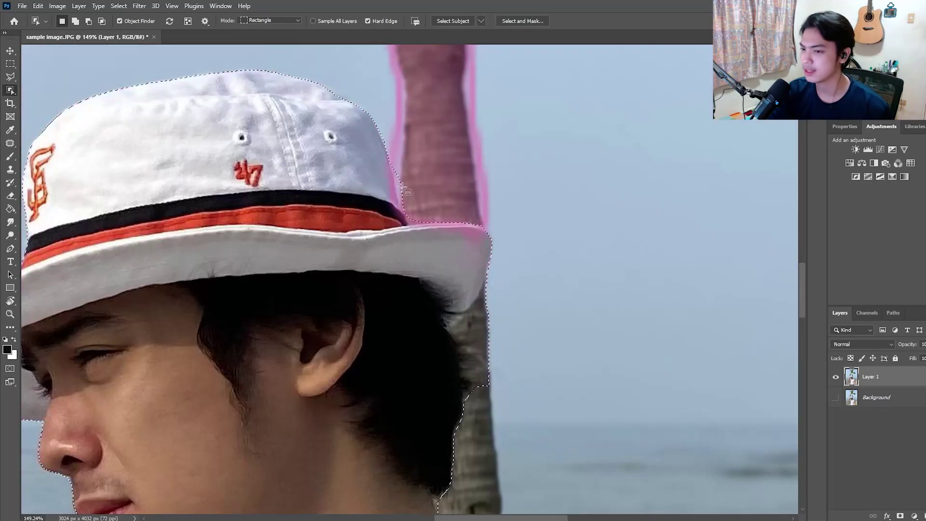
{"action": "scroll", "coordinate": [387, 193], "scroll_direction": "down", "scroll_amount": 3}
{"action": "scroll", "coordinate": [388, 193], "scroll_direction": "down", "scroll_amount": 3}
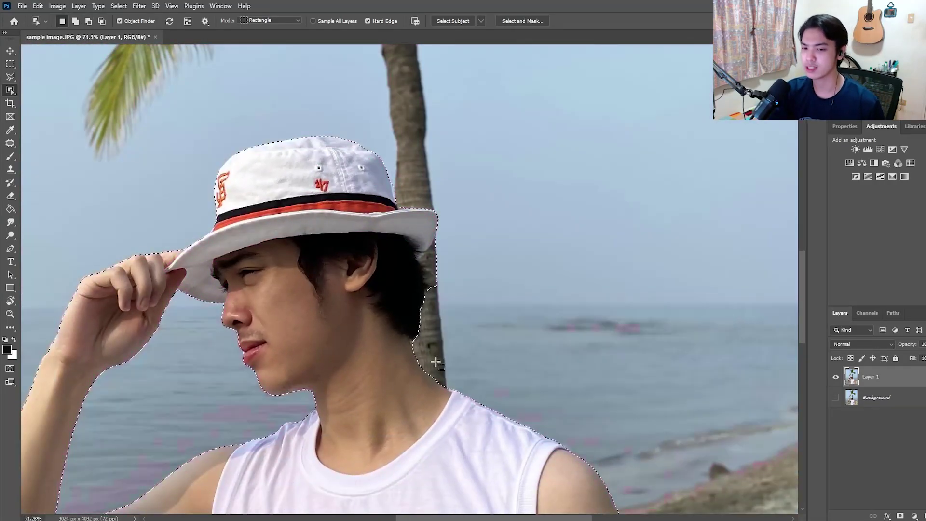
{"action": "scroll", "coordinate": [431, 357], "scroll_direction": "down", "scroll_amount": 6}
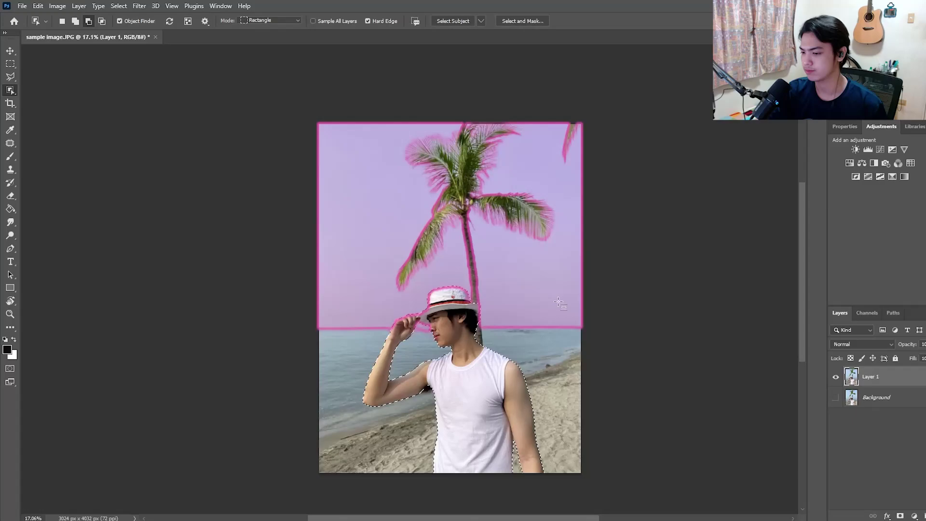
{"action": "scroll", "coordinate": [531, 379], "scroll_direction": "up", "scroll_amount": 4}
{"action": "scroll", "coordinate": [593, 361], "scroll_direction": "down", "scroll_amount": 4}
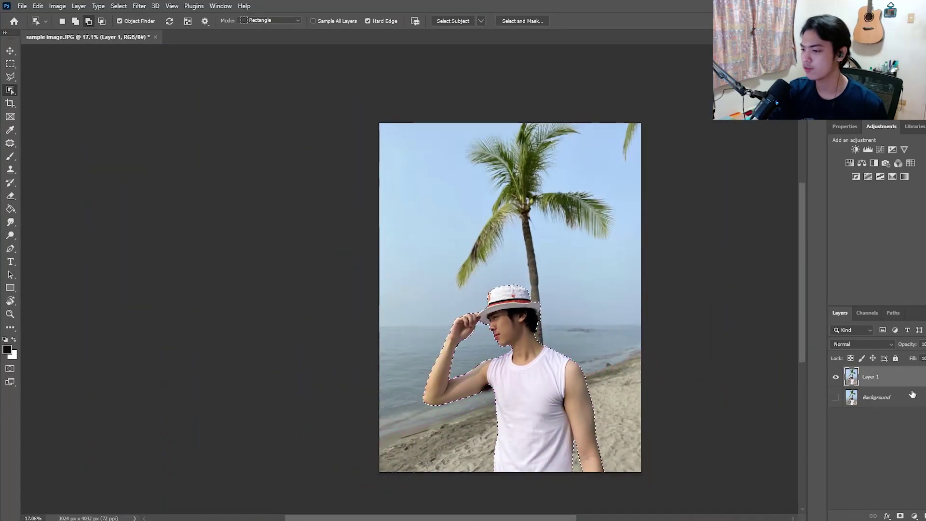
Copy the selected man onto his own layer and hide the original photo layer.
{"action": "key", "text": "ctrl+j"}
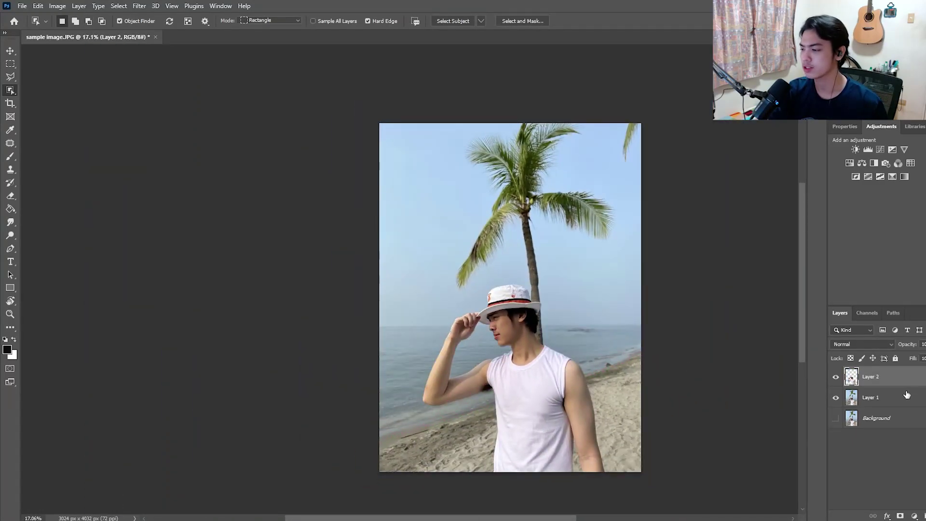
{"action": "left_click", "coordinate": [832, 402]}
{"action": "scroll", "coordinate": [555, 318], "scroll_direction": "up", "scroll_amount": 4}
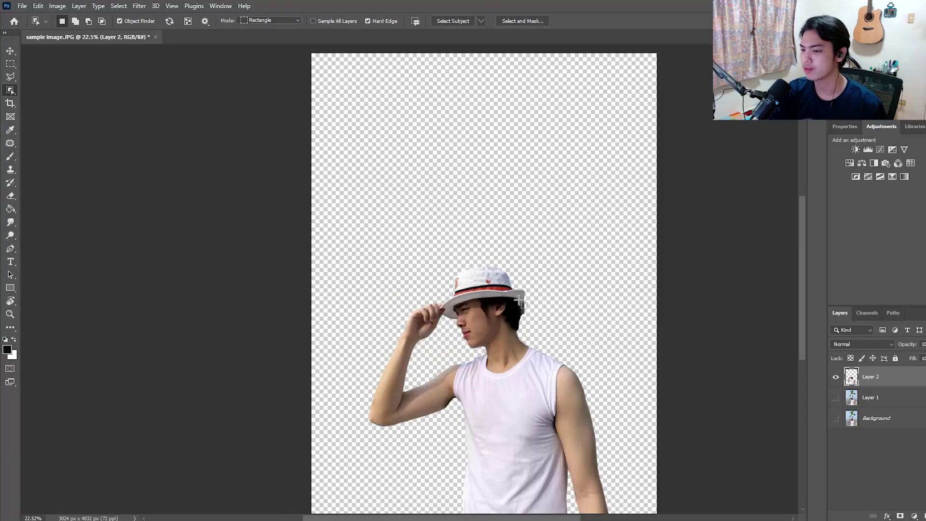
{"action": "scroll", "coordinate": [518, 302], "scroll_direction": "up", "scroll_amount": 2}
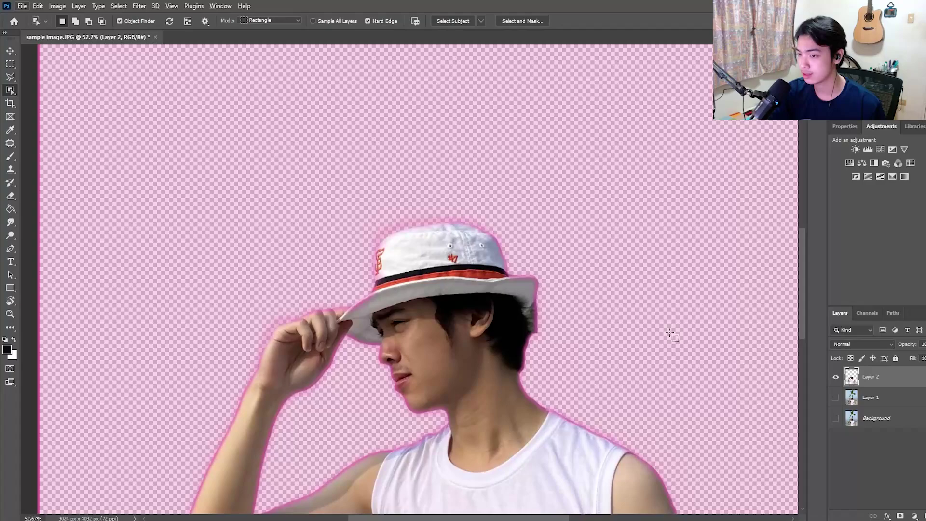
{"action": "scroll", "coordinate": [797, 303], "scroll_direction": "down", "scroll_amount": 2}
{"action": "key", "text": "v"}
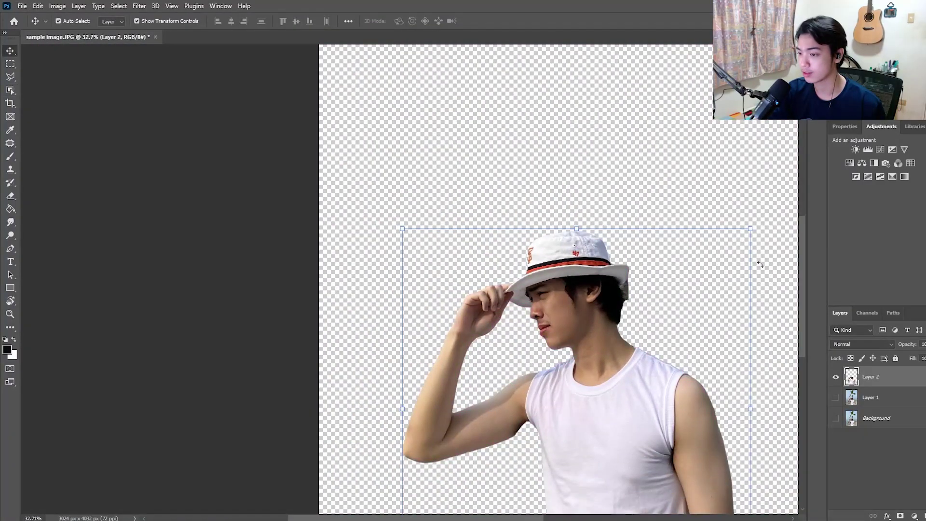
{"action": "left_click", "coordinate": [745, 227]}
{"action": "scroll", "coordinate": [606, 276], "scroll_direction": "down", "scroll_amount": 3}
{"action": "scroll", "coordinate": [641, 279], "scroll_direction": "right", "scroll_amount": 2}
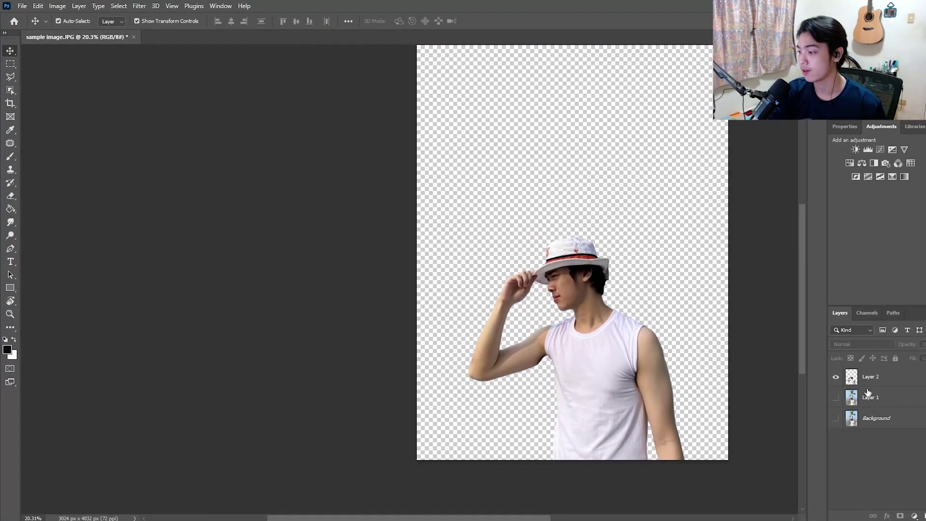
Add a new layer filled green with the Paint Bucket and move it beneath the man.
{"action": "key", "text": "ctrl+shift+alt+n"}
{"action": "key", "text": "g"}
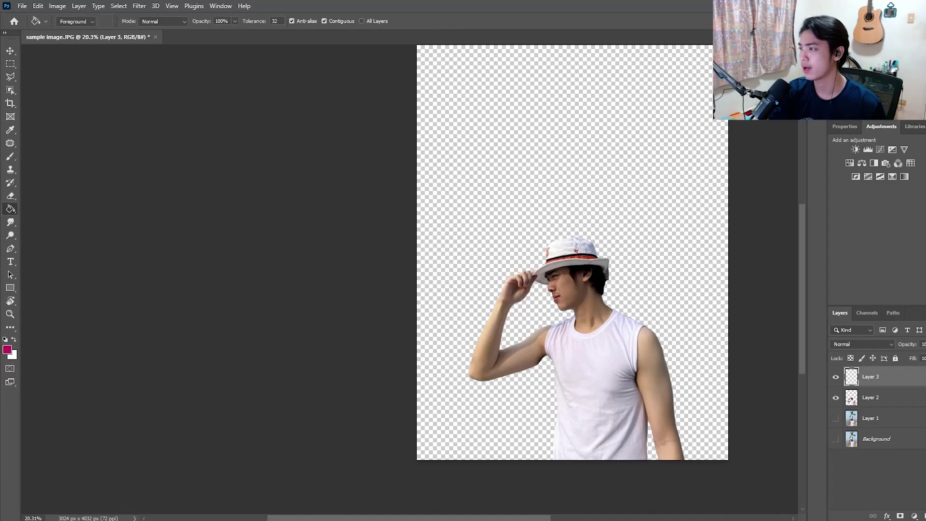
{"action": "left_click", "coordinate": [637, 303]}
{"action": "left_click_drag", "start_coordinate": [883, 376], "coordinate": [909, 406]}
{"action": "key", "text": "v"}
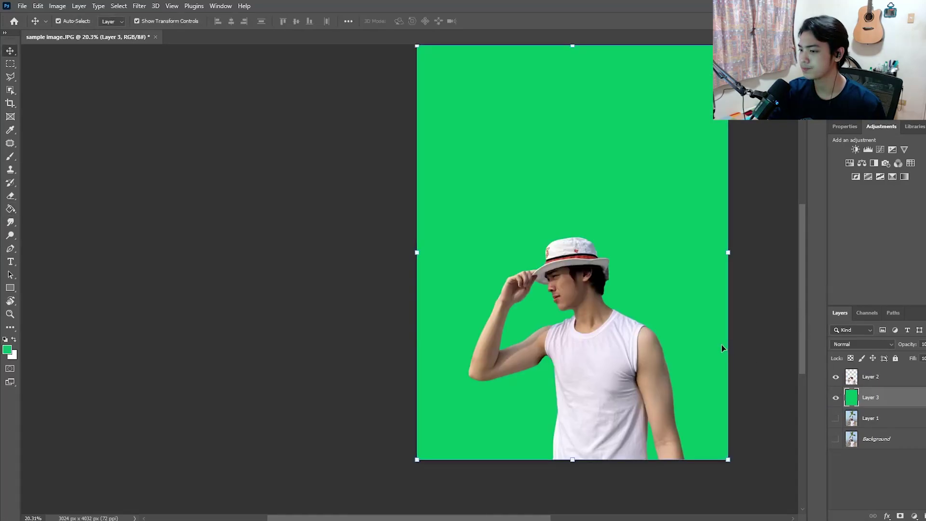
{"action": "left_click", "coordinate": [765, 278]}
{"action": "scroll", "coordinate": [733, 289], "scroll_direction": "down", "scroll_amount": 2}
{"action": "scroll", "coordinate": [585, 289], "scroll_direction": "up", "scroll_amount": 5}
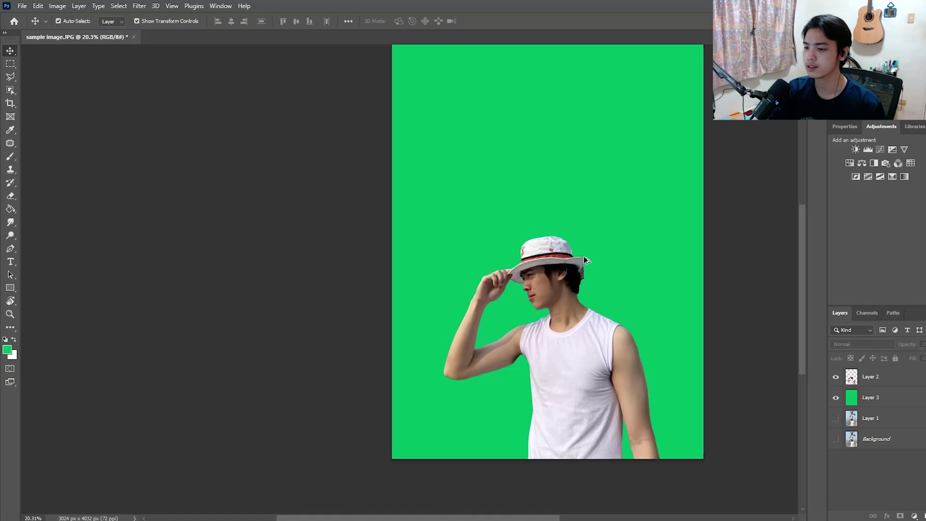
{"action": "scroll", "coordinate": [586, 317], "scroll_direction": "up", "scroll_amount": 3}
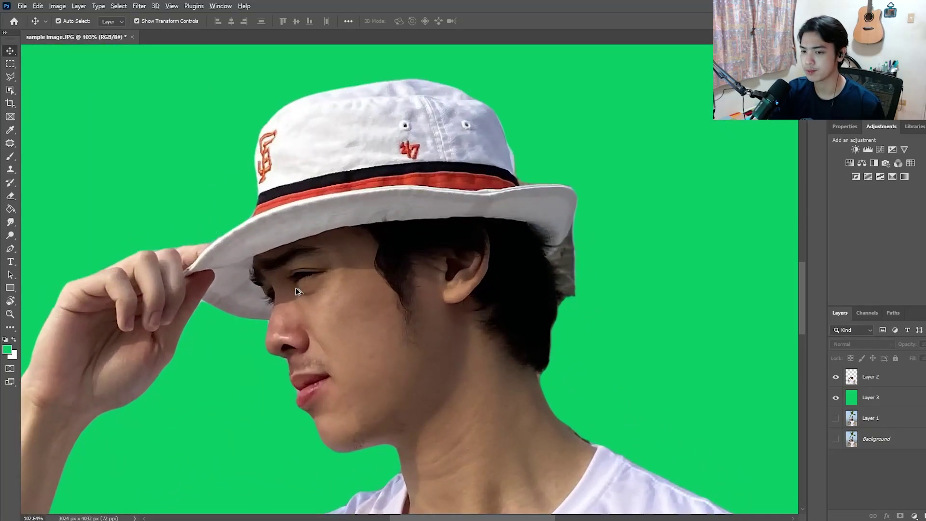
{"action": "scroll", "coordinate": [351, 382], "scroll_direction": "down", "scroll_amount": 8}
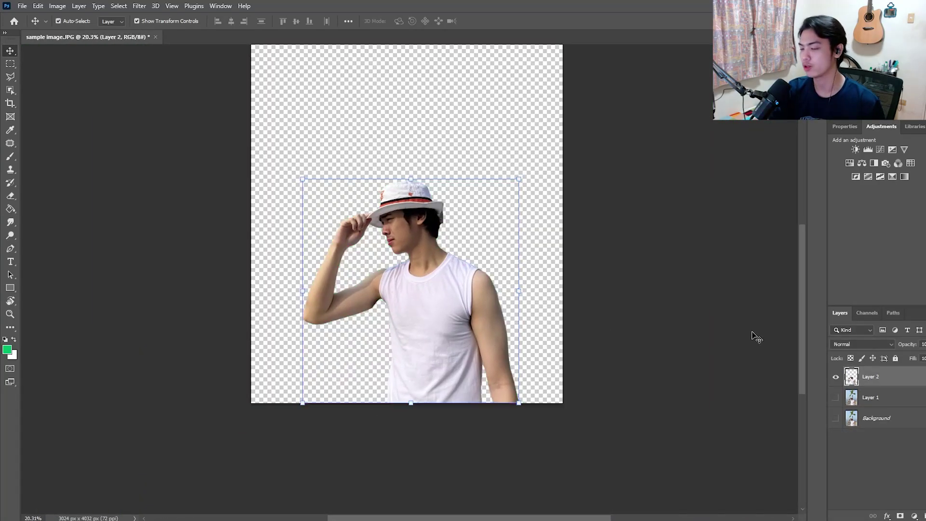
Undo the green-background work, clear the selection and switch to the Magic Wand.
{"action": "key", "text": "ctrl+z"}
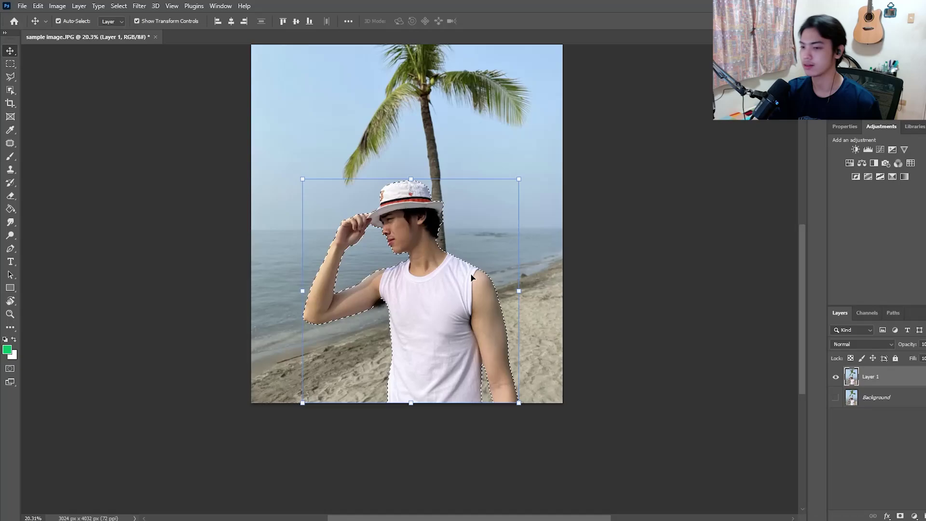
{"action": "scroll", "coordinate": [461, 226], "scroll_direction": "up", "scroll_amount": 4}
{"action": "scroll", "coordinate": [462, 230], "scroll_direction": "down", "scroll_amount": 3}
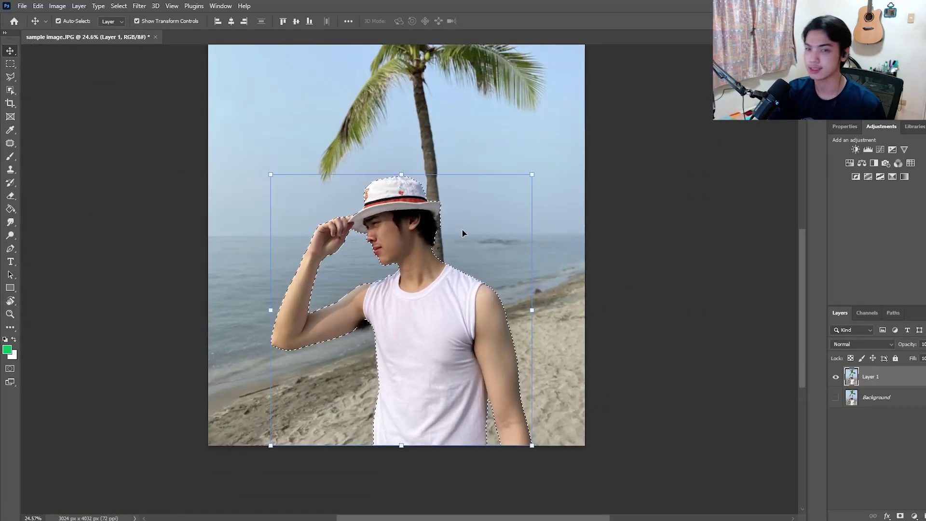
{"action": "key", "text": "ctrl+d"}
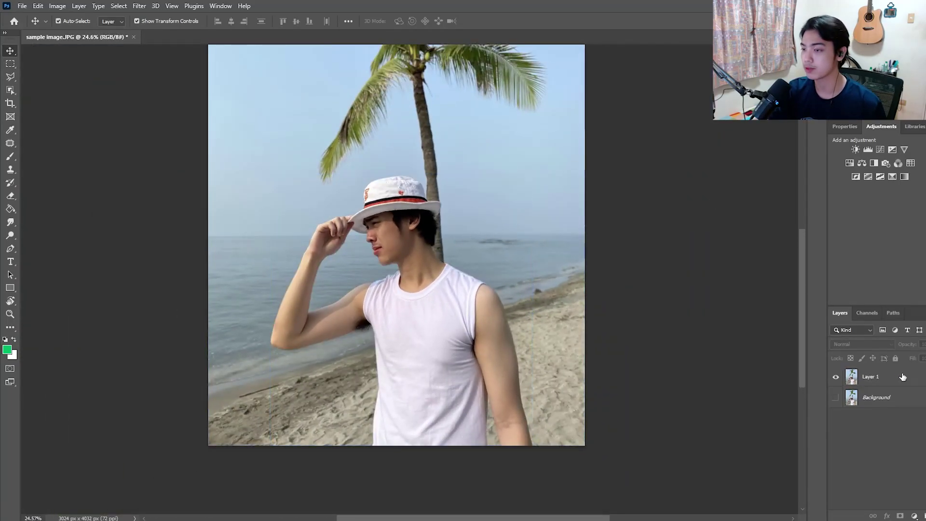
{"action": "key", "text": "w"}
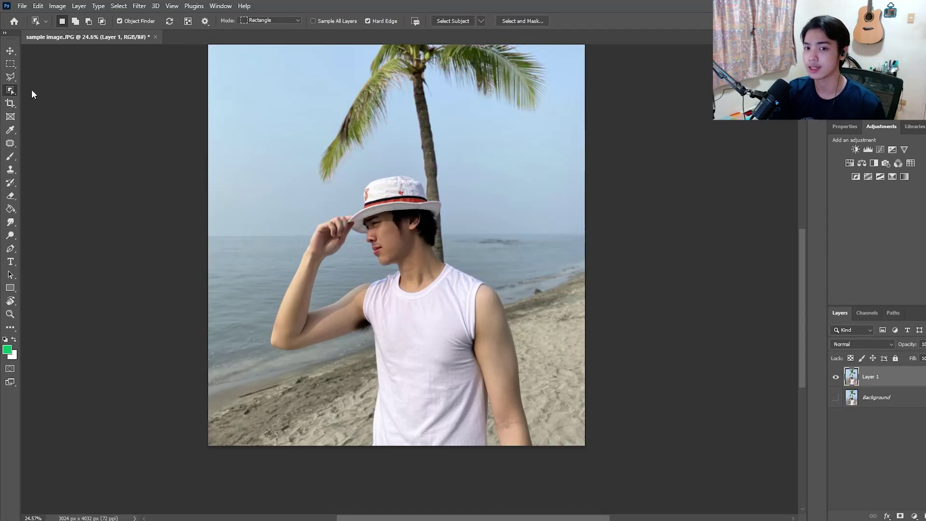
{"action": "right_click", "coordinate": [10, 90]}
{"action": "left_click", "coordinate": [62, 106]}
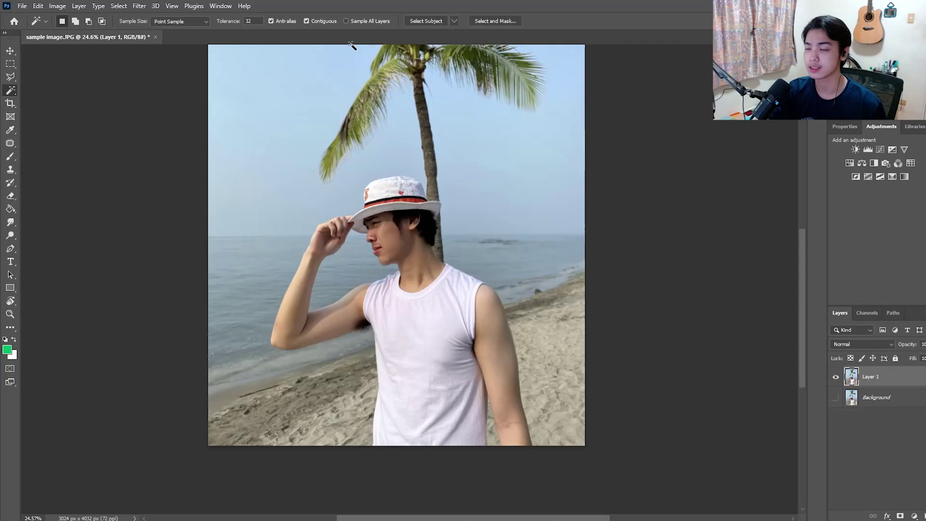
{"action": "scroll", "coordinate": [748, 254], "scroll_direction": "down", "scroll_amount": 3}
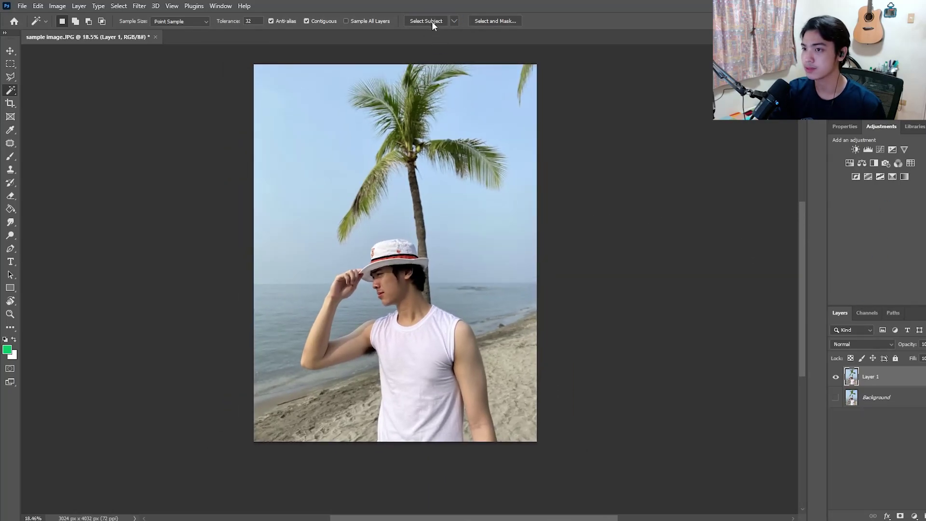
Run Select Subject to automatically select the man, hat and raised arm.
{"action": "left_click", "coordinate": [454, 21]}
{"action": "left_click", "coordinate": [426, 21]}
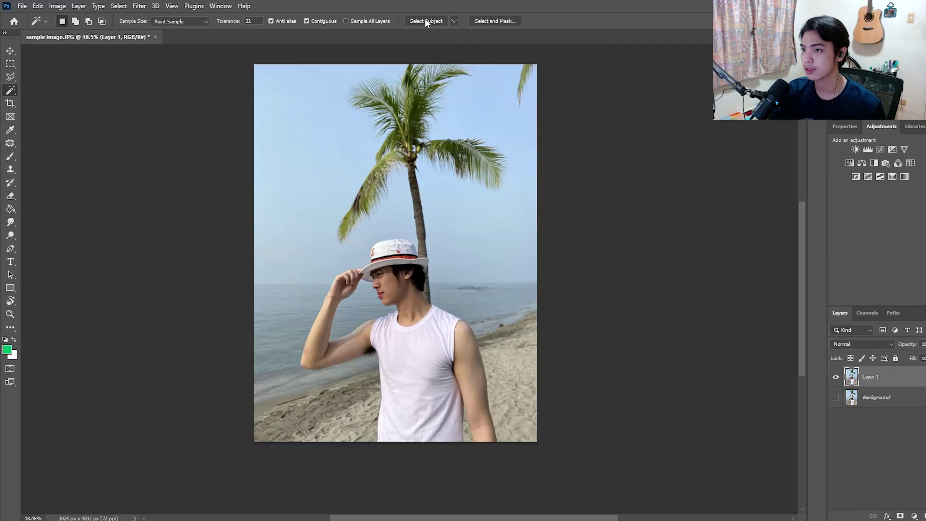
{"action": "left_click", "coordinate": [431, 20]}
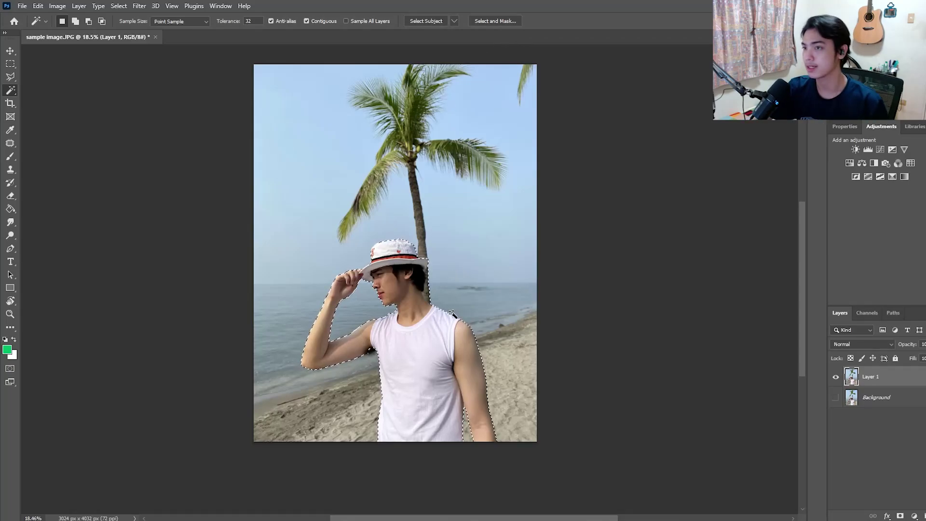
{"action": "scroll", "coordinate": [452, 314], "scroll_direction": "up", "scroll_amount": 8}
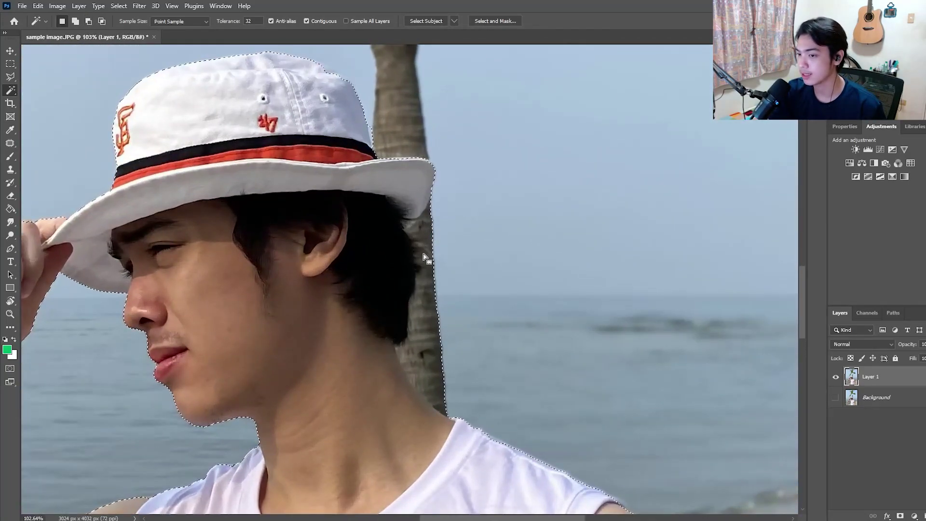
{"action": "scroll", "coordinate": [424, 258], "scroll_direction": "down", "scroll_amount": 8}
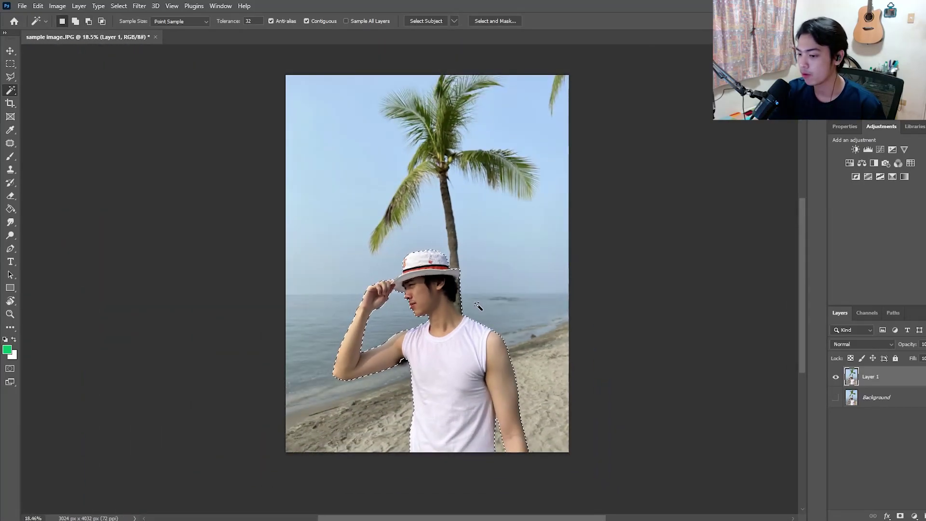
{"action": "scroll", "coordinate": [493, 244], "scroll_direction": "up", "scroll_amount": 2}
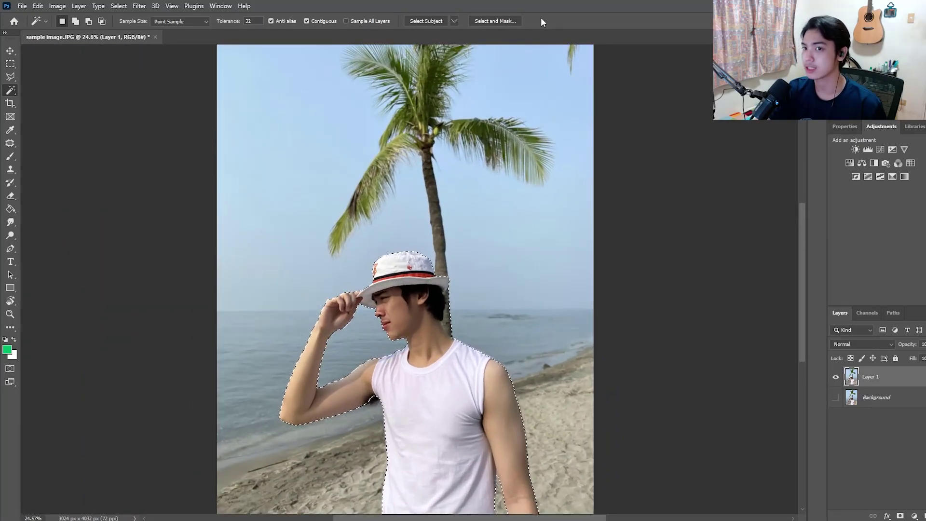
Open Select and Mask on the man and switch the preview from Black & White to Overlay.
{"action": "left_click", "coordinate": [505, 21]}
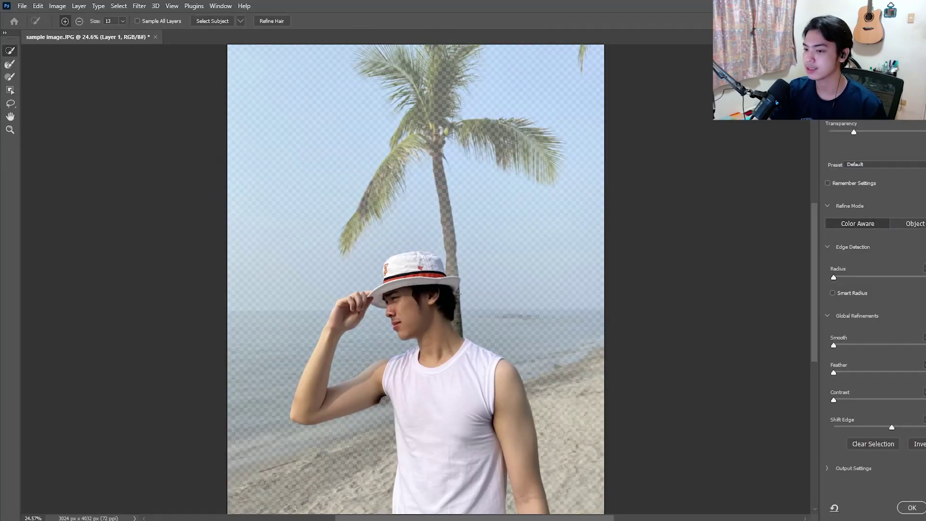
{"action": "scroll", "coordinate": [458, 292], "scroll_direction": "up", "scroll_amount": 9}
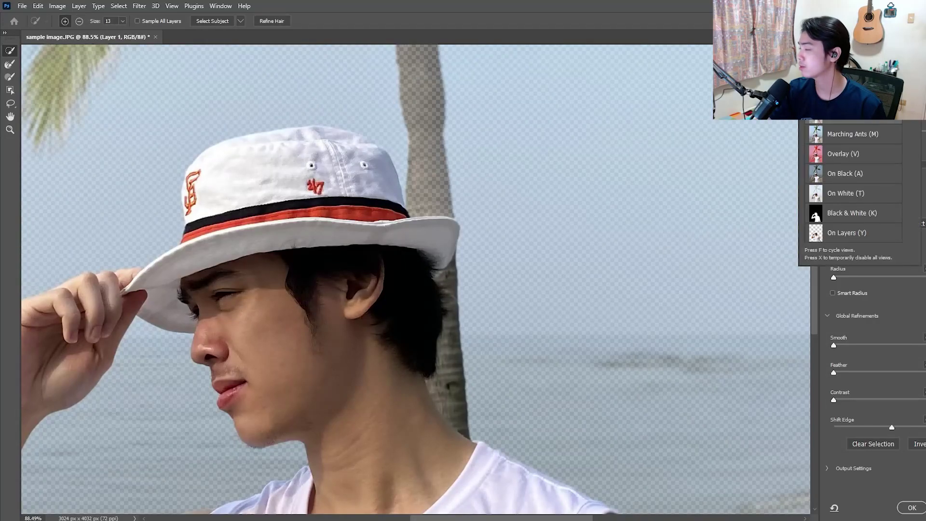
{"action": "left_click", "coordinate": [856, 217]}
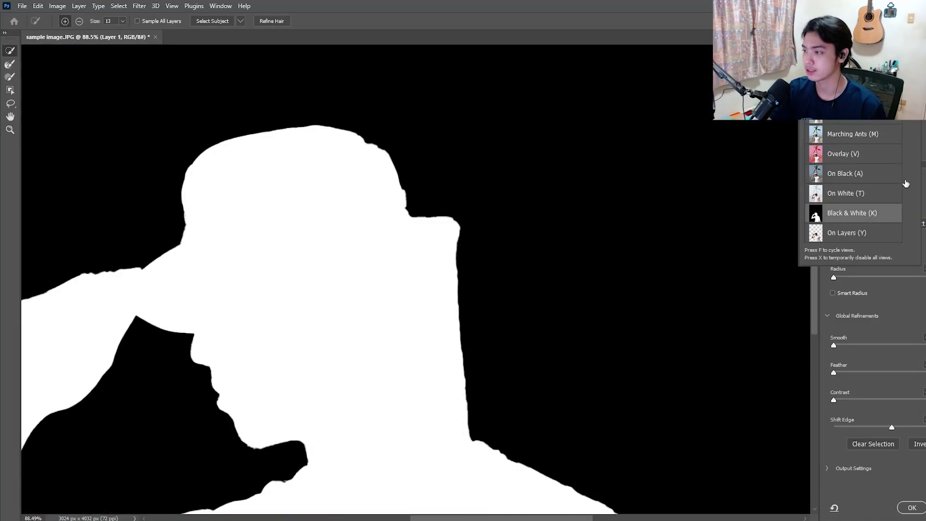
{"action": "left_click", "coordinate": [868, 160]}
{"action": "scroll", "coordinate": [458, 277], "scroll_direction": "down", "scroll_amount": 8}
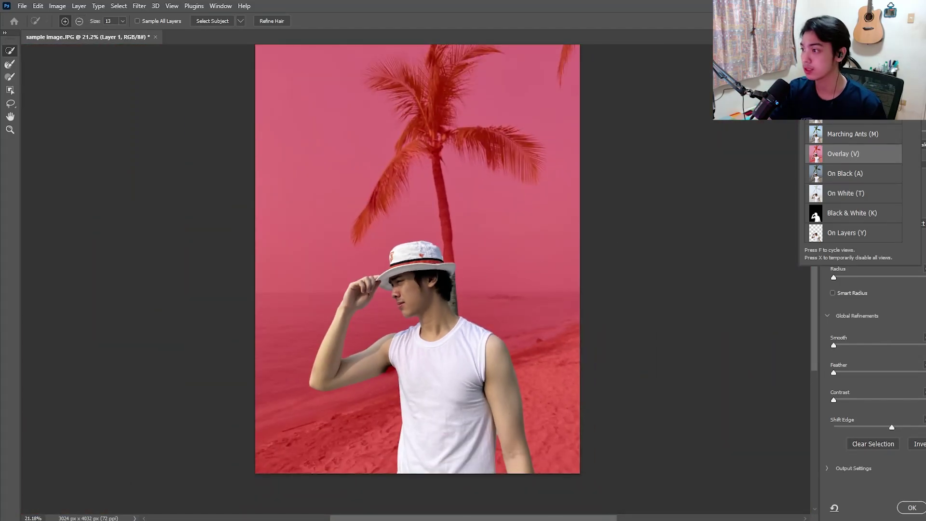
{"action": "left_click", "coordinate": [837, 124]}
{"action": "scroll", "coordinate": [453, 284], "scroll_direction": "up", "scroll_amount": 12}
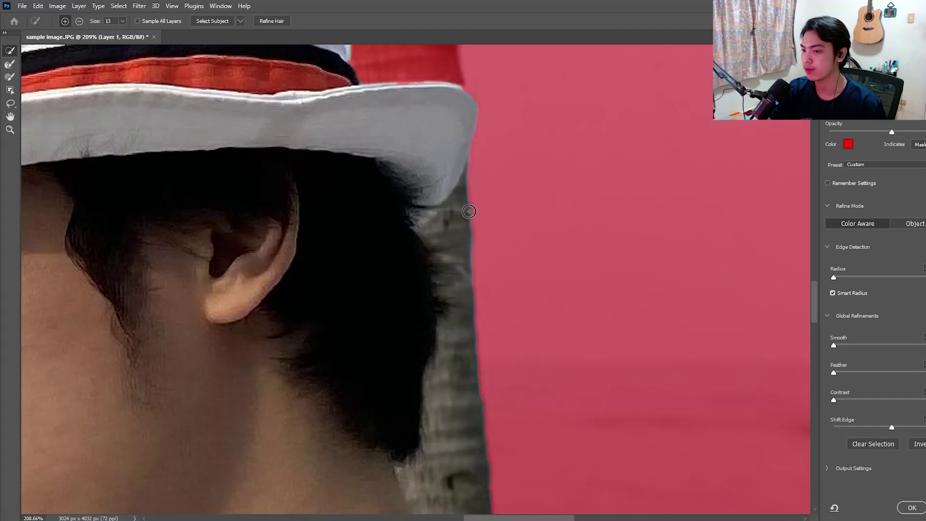
Subtract the background sliver along the hat and neck with the Refine Edge Brush.
{"action": "left_click_drag", "start_coordinate": [464, 203], "coordinate": [459, 213]}
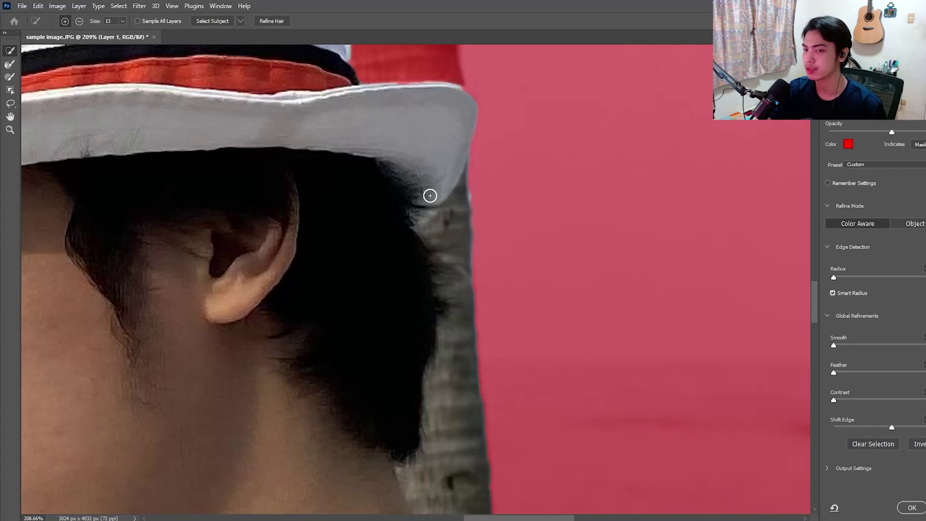
{"action": "left_click", "coordinate": [79, 22]}
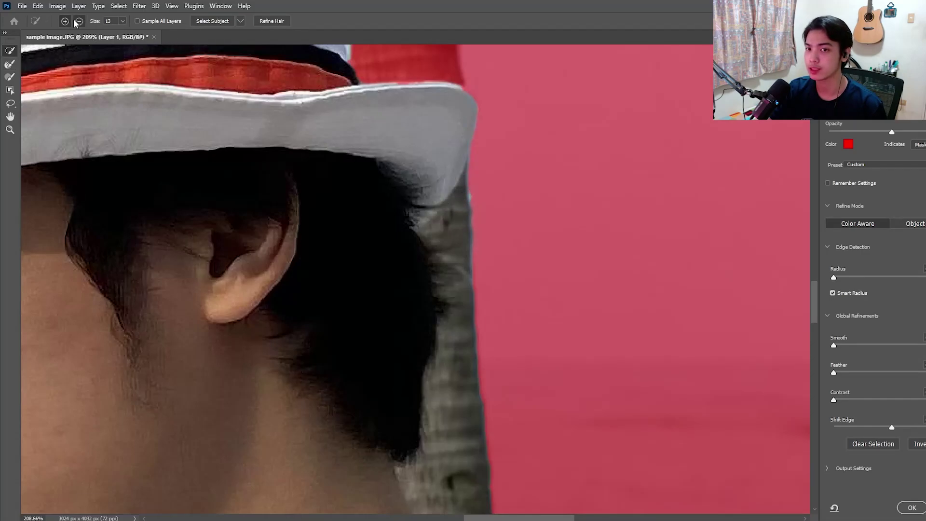
{"action": "mouse_move", "coordinate": [461, 180]}
{"action": "left_mouse_down"}
{"action": "mouse_move", "coordinate": [460, 382]}
{"action": "mouse_move", "coordinate": [446, 461]}
{"action": "left_mouse_up"}
{"action": "scroll", "coordinate": [444, 450], "scroll_direction": "down", "scroll_amount": 5}
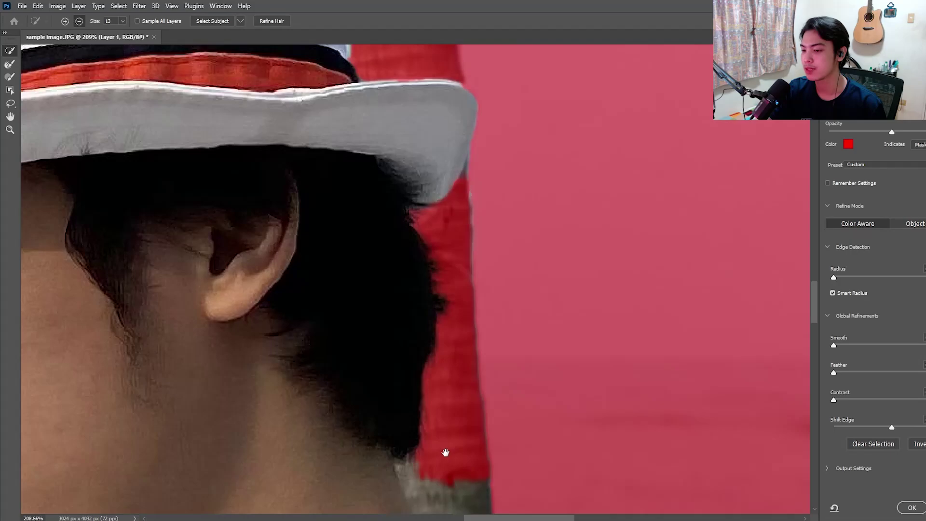
{"action": "mouse_move", "coordinate": [436, 288]}
{"action": "left_mouse_down"}
{"action": "mouse_move", "coordinate": [437, 327]}
{"action": "mouse_move", "coordinate": [496, 401]}
{"action": "mouse_move", "coordinate": [485, 327]}
{"action": "left_mouse_up"}
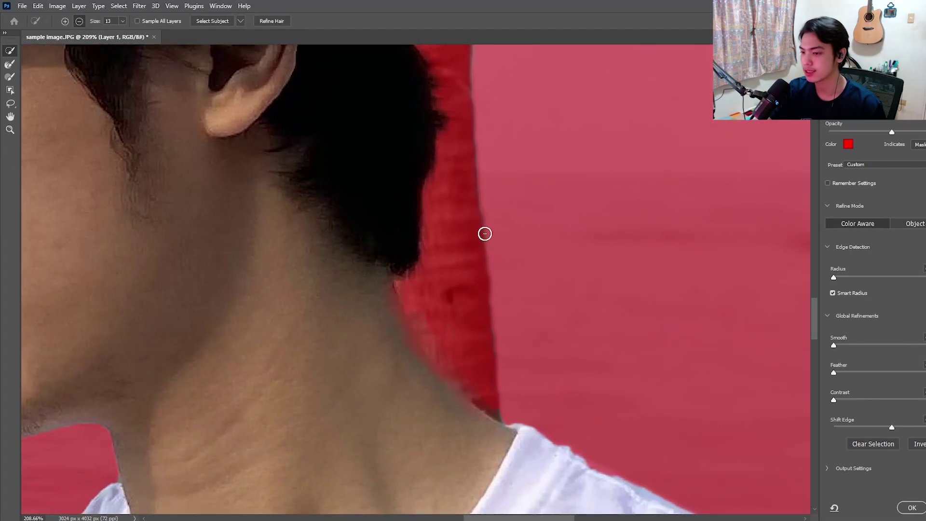
{"action": "scroll", "coordinate": [528, 206], "scroll_direction": "down", "scroll_amount": 2}
{"action": "key", "text": "alt"}
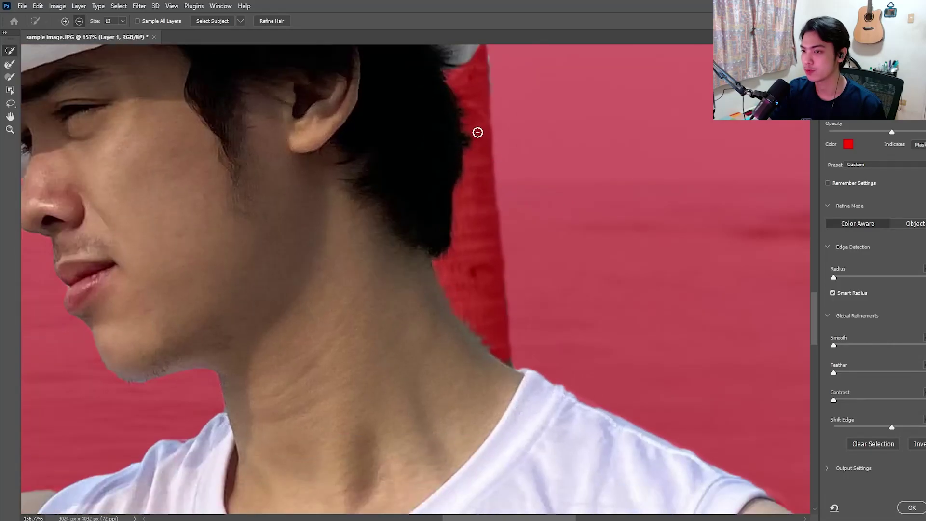
{"action": "scroll", "coordinate": [382, 254], "scroll_direction": "down", "scroll_amount": 3}
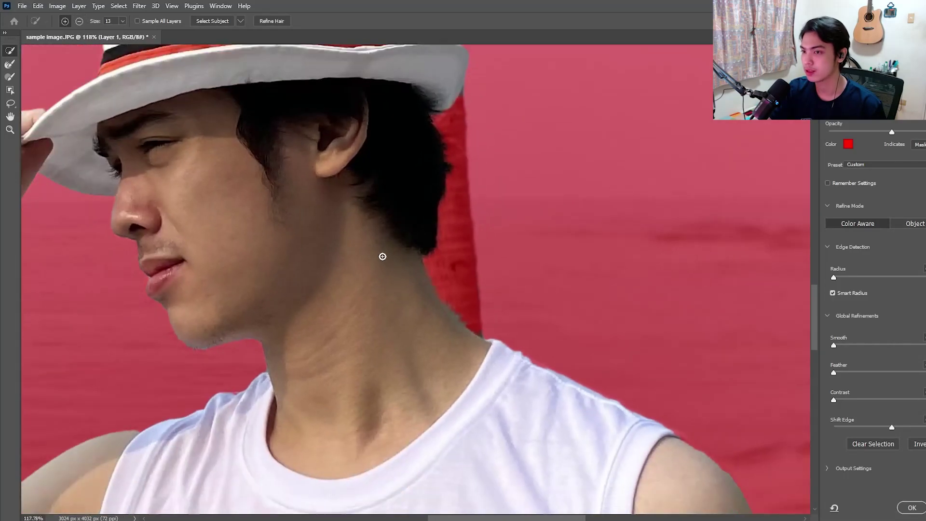
{"action": "scroll", "coordinate": [452, 240], "scroll_direction": "up", "scroll_amount": 2}
{"action": "scroll", "coordinate": [414, 331], "scroll_direction": "down", "scroll_amount": 3}
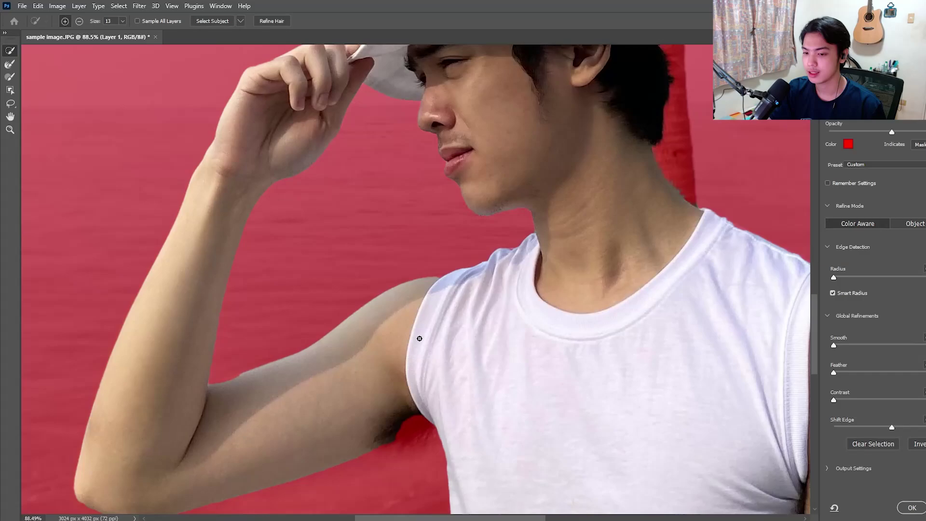
{"action": "scroll", "coordinate": [413, 420], "scroll_direction": "up", "scroll_amount": 2}
{"action": "scroll", "coordinate": [427, 333], "scroll_direction": "up", "scroll_amount": 2}
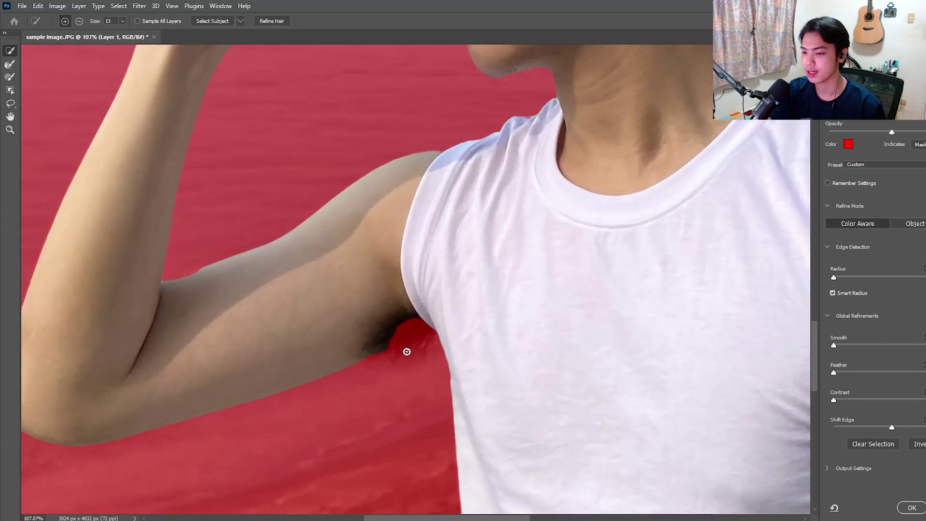
Paint the underarm hair back into the selection with the Refine Edge Brush in Add mode.
{"action": "left_click", "coordinate": [64, 21]}
{"action": "left_click_drag", "start_coordinate": [411, 335], "coordinate": [411, 322]}
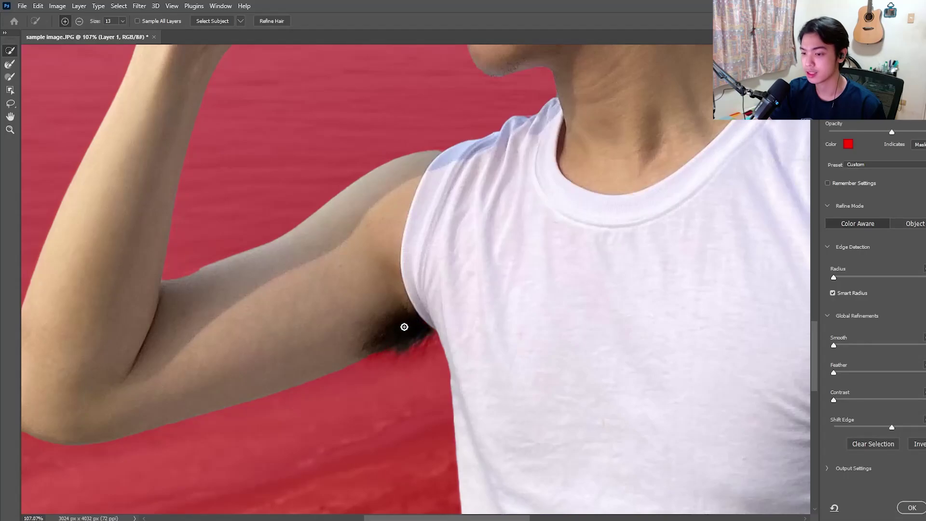
{"action": "scroll", "coordinate": [401, 295], "scroll_direction": "down", "scroll_amount": 3}
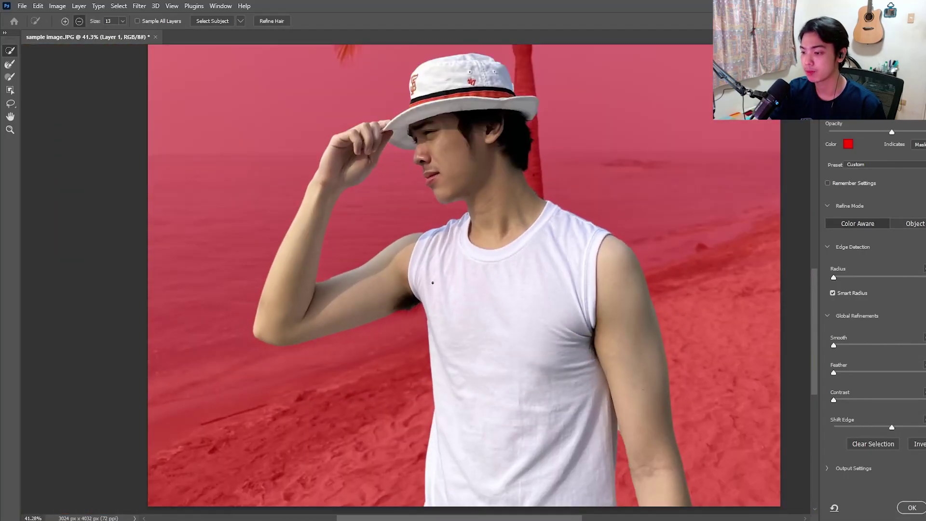
{"action": "scroll", "coordinate": [433, 283], "scroll_direction": "down", "scroll_amount": 2}
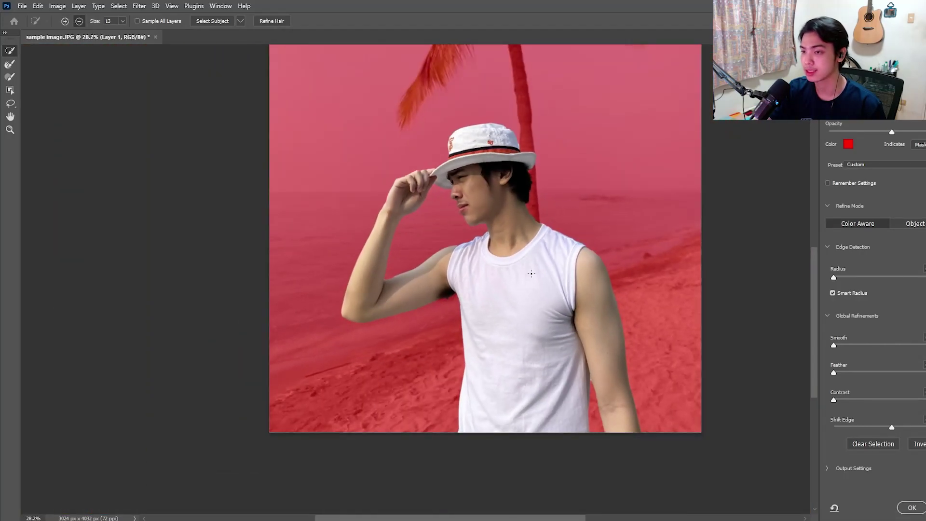
Apply Refine Hair to the man's selection and inspect the refined hair and shoulder edges.
{"action": "left_click", "coordinate": [286, 23]}
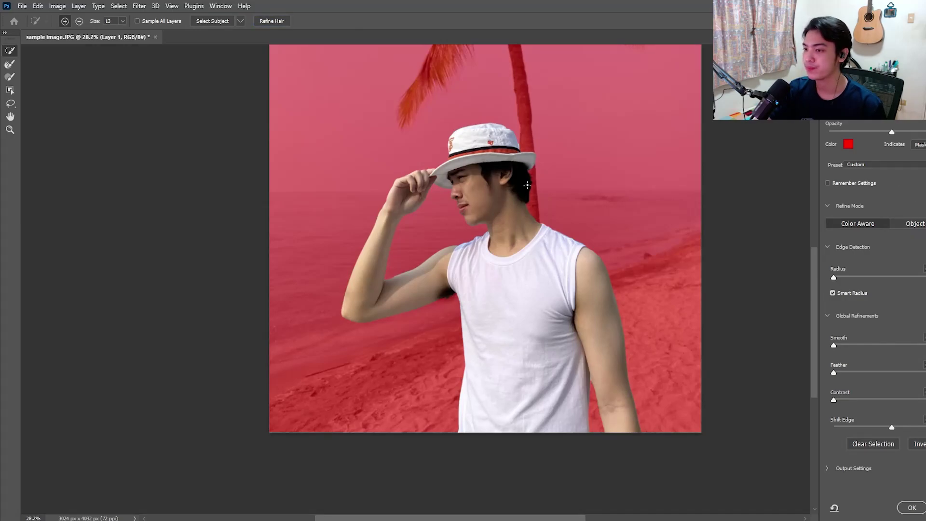
{"action": "scroll", "coordinate": [549, 180], "scroll_direction": "up", "scroll_amount": 7}
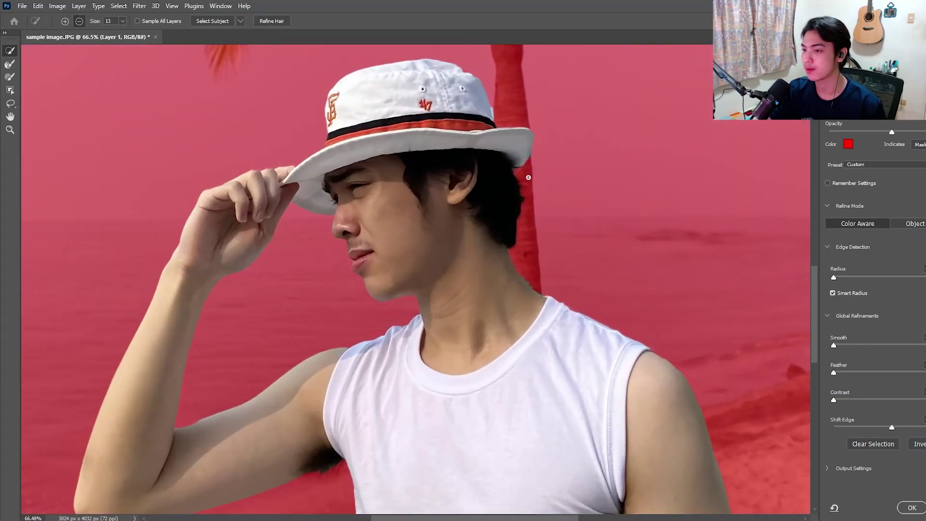
{"action": "scroll", "coordinate": [444, 250], "scroll_direction": "down", "scroll_amount": 5}
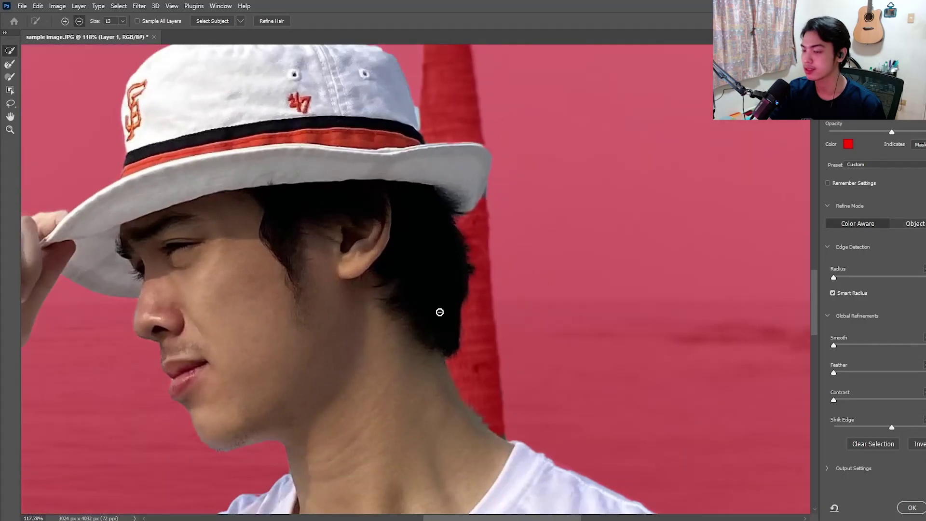
{"action": "scroll", "coordinate": [378, 376], "scroll_direction": "up", "scroll_amount": 5}
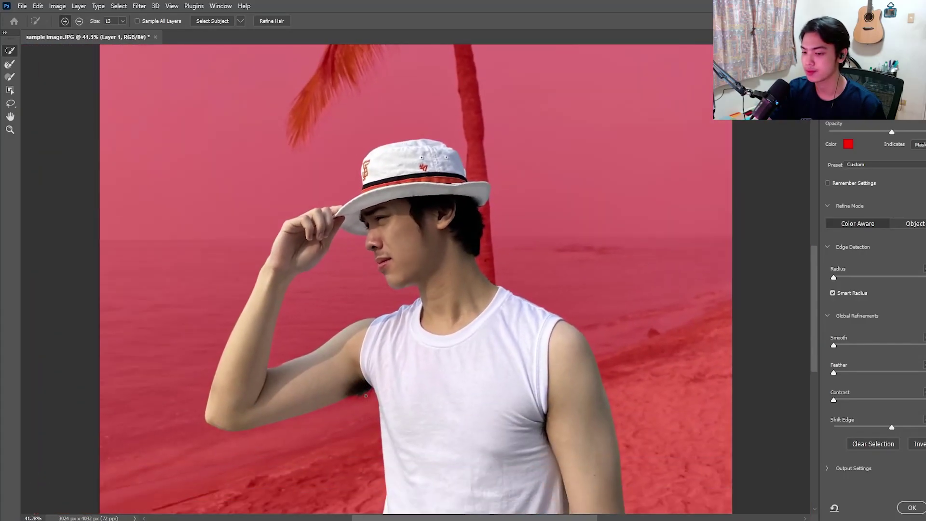
{"action": "scroll", "coordinate": [367, 400], "scroll_direction": "down", "scroll_amount": 5}
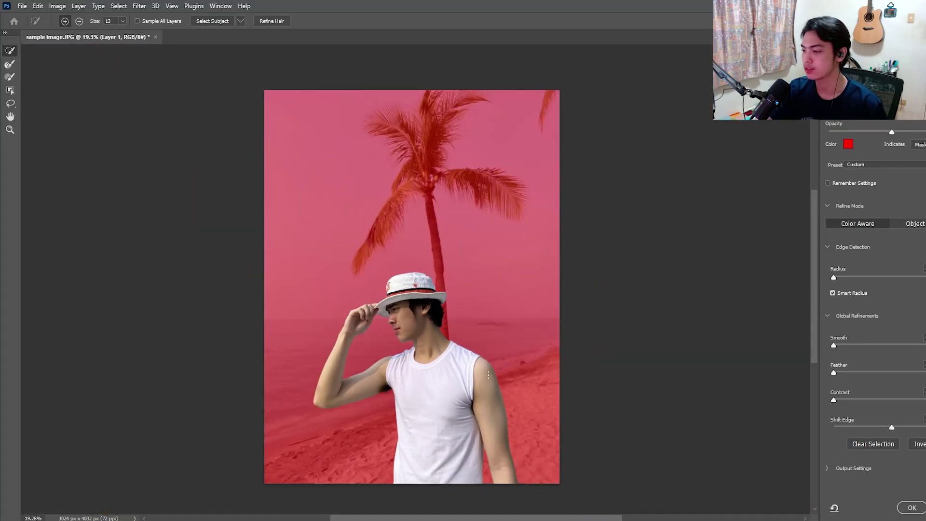
{"action": "scroll", "coordinate": [486, 369], "scroll_direction": "up", "scroll_amount": 14}
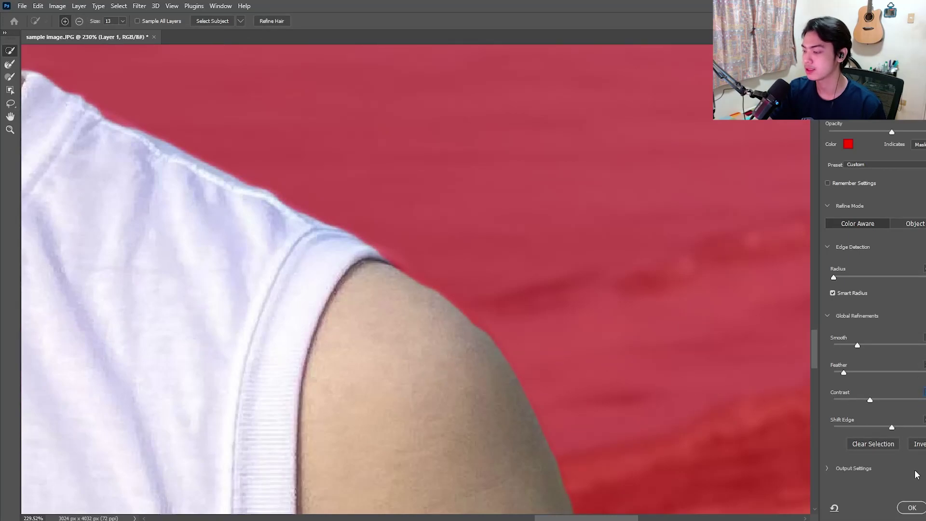
Accept Select and Mask and add a layer mask of the man to Layer 1.
{"action": "left_click", "coordinate": [912, 507]}
{"action": "scroll", "coordinate": [552, 371], "scroll_direction": "down", "scroll_amount": 10}
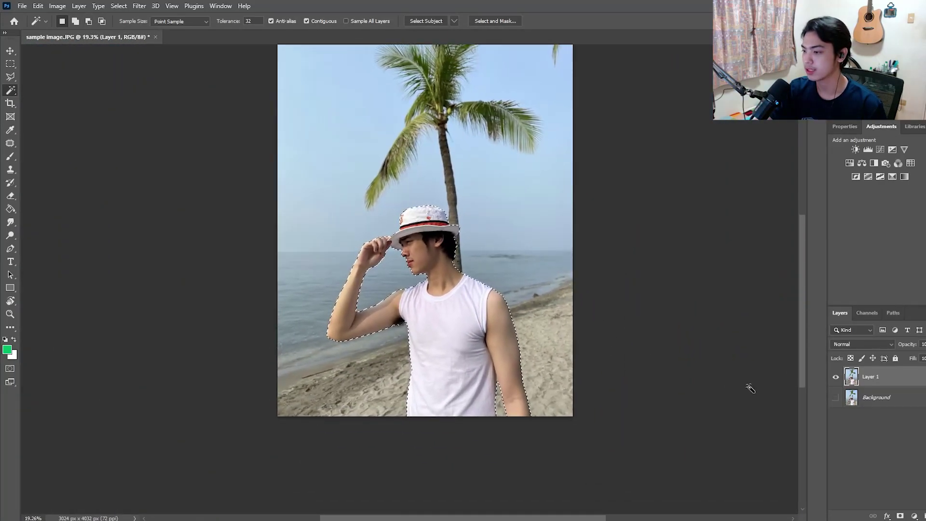
{"action": "left_click", "coordinate": [900, 516]}
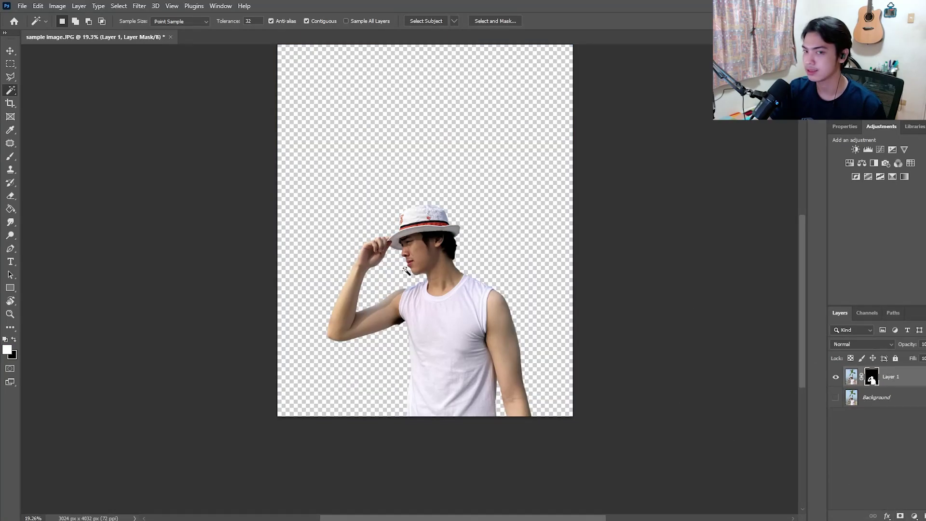
Try larger-brush strokes on the mask across the sky and palm, then undo them.
{"action": "left_click", "coordinate": [10, 77]}
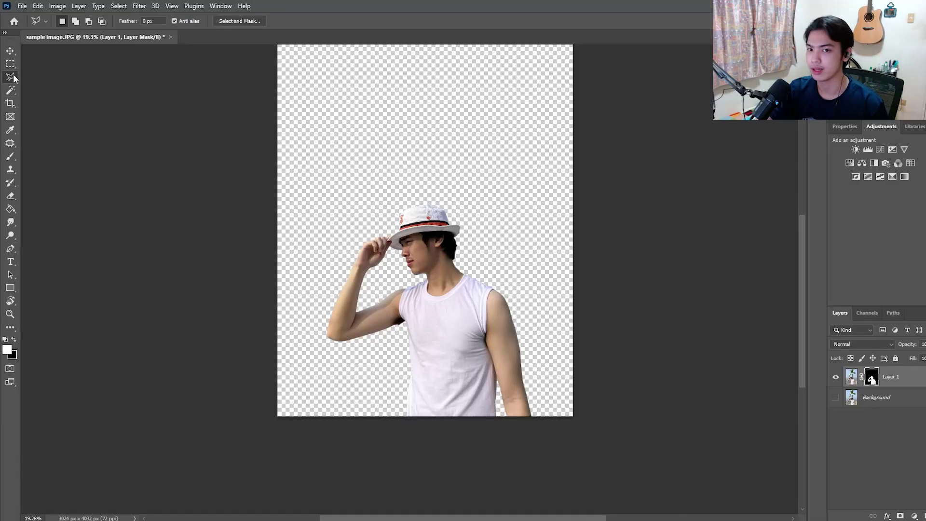
{"action": "key", "text": "b"}
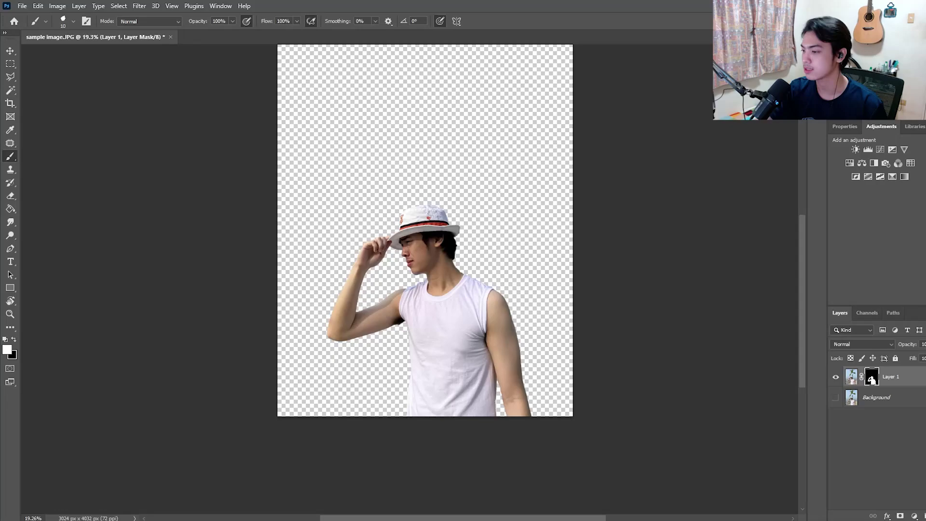
{"action": "key", "text": "bracketright"}
{"action": "mouse_move", "coordinate": [424, 155]}
{"action": "left_mouse_down"}
{"action": "mouse_move", "coordinate": [405, 136]}
{"action": "mouse_move", "coordinate": [332, 133]}
{"action": "left_mouse_up"}
{"action": "key", "text": "ctrl+z"}
{"action": "mouse_move", "coordinate": [394, 114]}
{"action": "left_mouse_down"}
{"action": "mouse_move", "coordinate": [491, 112]}
{"action": "mouse_move", "coordinate": [509, 122]}
{"action": "mouse_move", "coordinate": [501, 114]}
{"action": "mouse_move", "coordinate": [538, 195]}
{"action": "mouse_move", "coordinate": [565, 207]}
{"action": "left_mouse_up"}
{"action": "key", "text": "ctrl+z"}
{"action": "key", "text": "ctrl+z"}
{"action": "key", "text": "ctrl+z"}
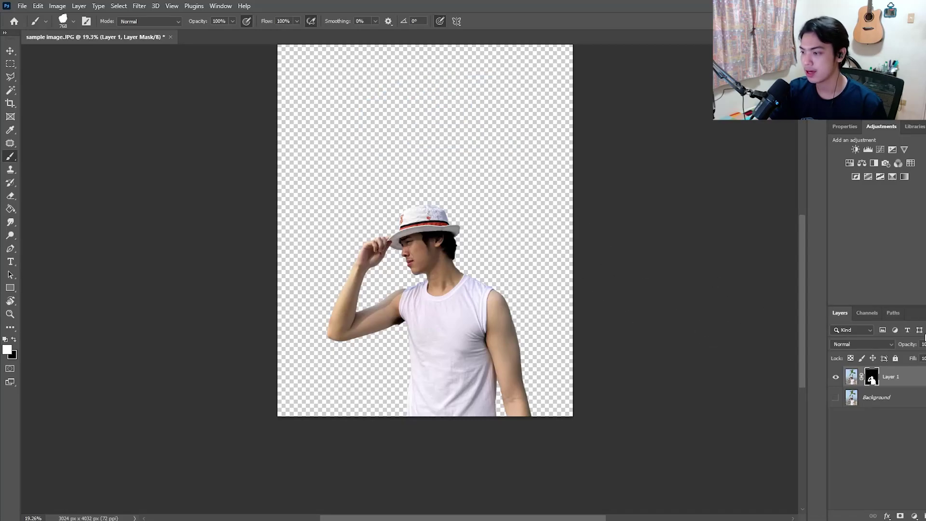
{"action": "scroll", "coordinate": [482, 290], "scroll_direction": "up", "scroll_amount": 3}
{"action": "scroll", "coordinate": [535, 305], "scroll_direction": "down", "scroll_amount": 5}
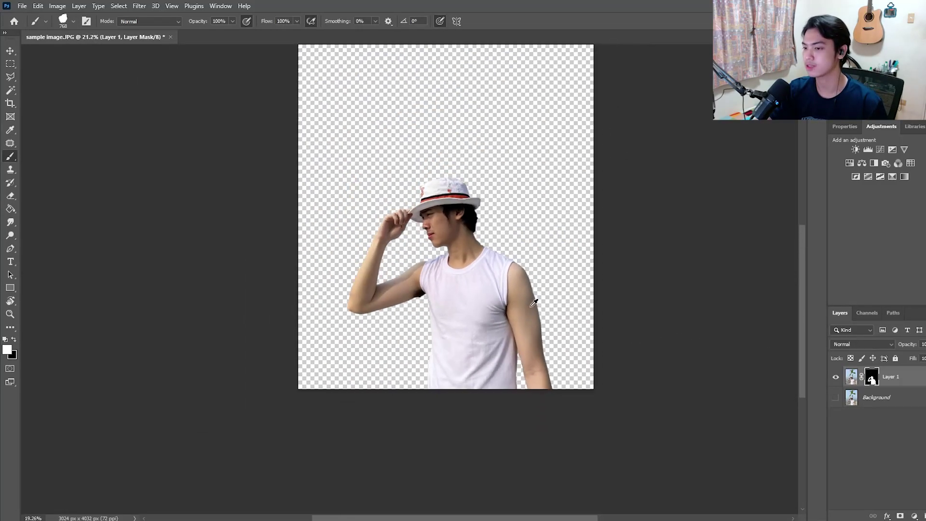
Make the Background beach layer visible again and select it for editing.
{"action": "left_click", "coordinate": [836, 397]}
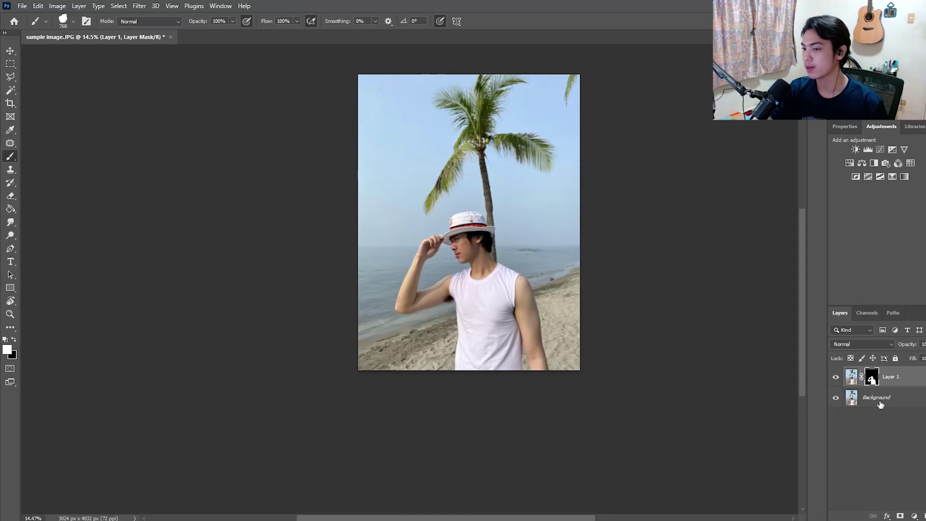
{"action": "left_click", "coordinate": [868, 397]}
{"action": "scroll", "coordinate": [458, 247], "scroll_direction": "up", "scroll_amount": 5}
{"action": "scroll", "coordinate": [458, 247], "scroll_direction": "down", "scroll_amount": 4}
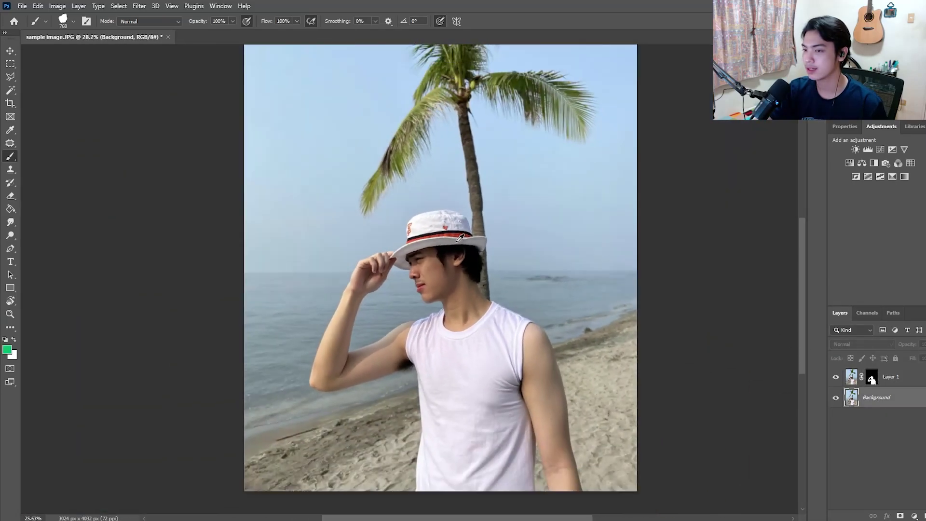
Apply a Gaussian Blur with a 33.2-pixel radius to the Background layer.
{"action": "left_click", "coordinate": [139, 6]}
{"action": "mouse_move", "coordinate": [209, 137]}
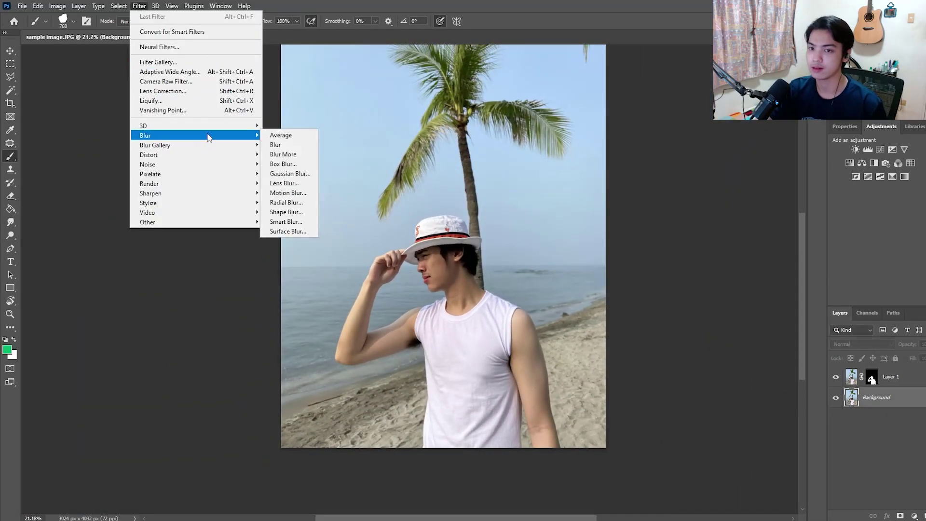
{"action": "left_click", "coordinate": [289, 174]}
{"action": "left_click_drag", "start_coordinate": [620, 107], "coordinate": [653, 110]}
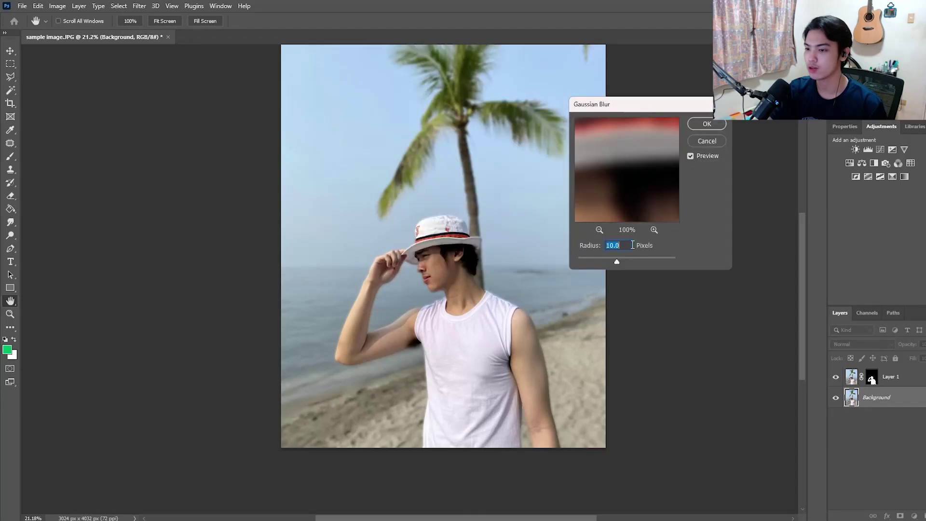
{"action": "mouse_move", "coordinate": [617, 263]}
{"action": "left_mouse_down"}
{"action": "mouse_move", "coordinate": [629, 265]}
{"action": "mouse_move", "coordinate": [608, 256]}
{"action": "left_mouse_up"}
{"action": "left_click", "coordinate": [707, 123]}
{"action": "key", "text": "b"}
{"action": "scroll", "coordinate": [533, 255], "scroll_direction": "up", "scroll_amount": 3}
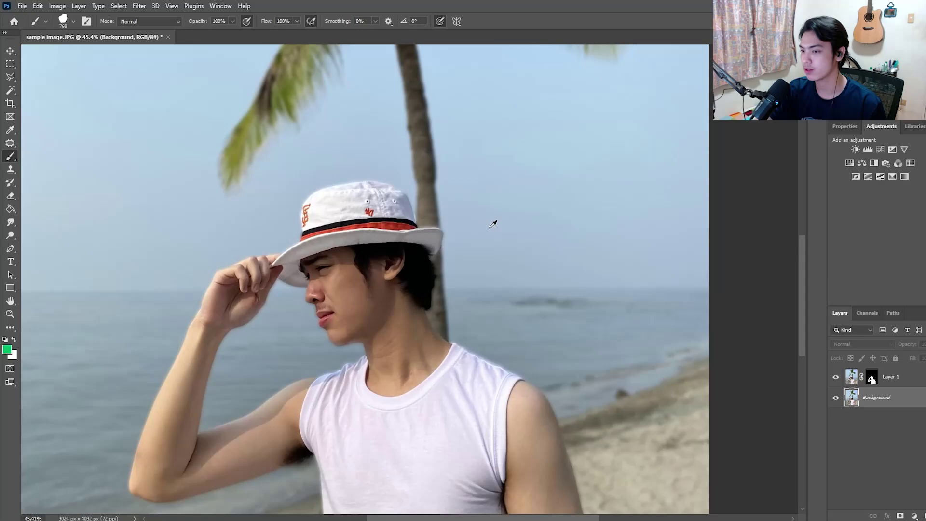
{"action": "scroll", "coordinate": [483, 226], "scroll_direction": "down", "scroll_amount": 3}
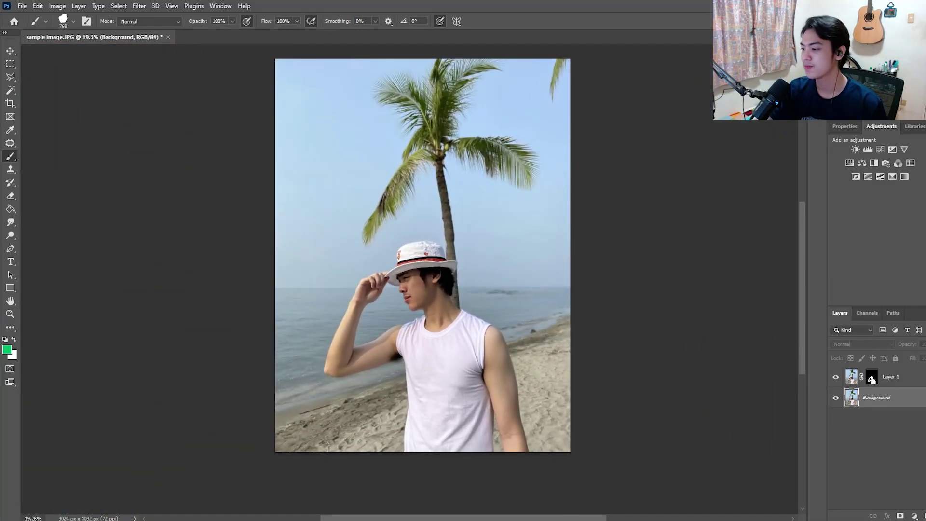
Add a new layer above the Background and fill it with green.
{"action": "key", "text": "ctrl+shift+alt+n"}
{"action": "key", "text": "g"}
{"action": "left_click", "coordinate": [482, 263]}
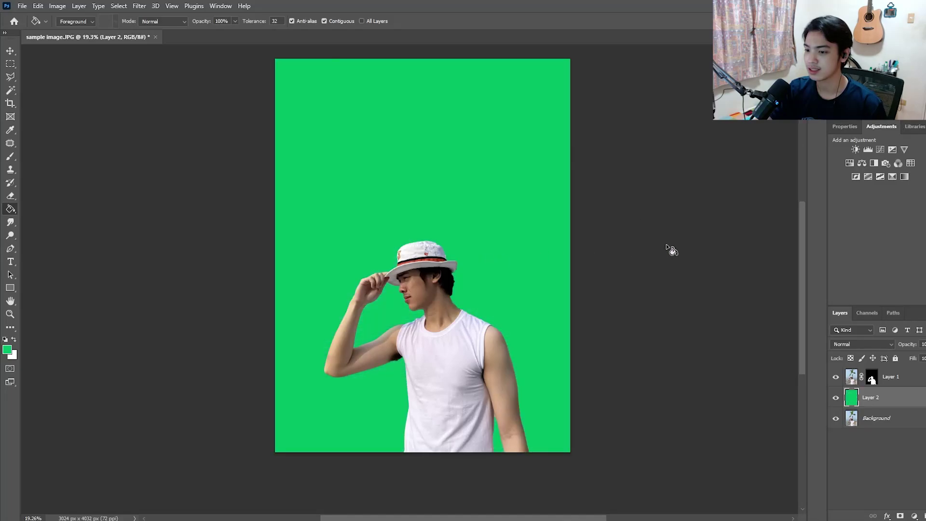
{"action": "scroll", "coordinate": [434, 257], "scroll_direction": "up", "scroll_amount": 3}
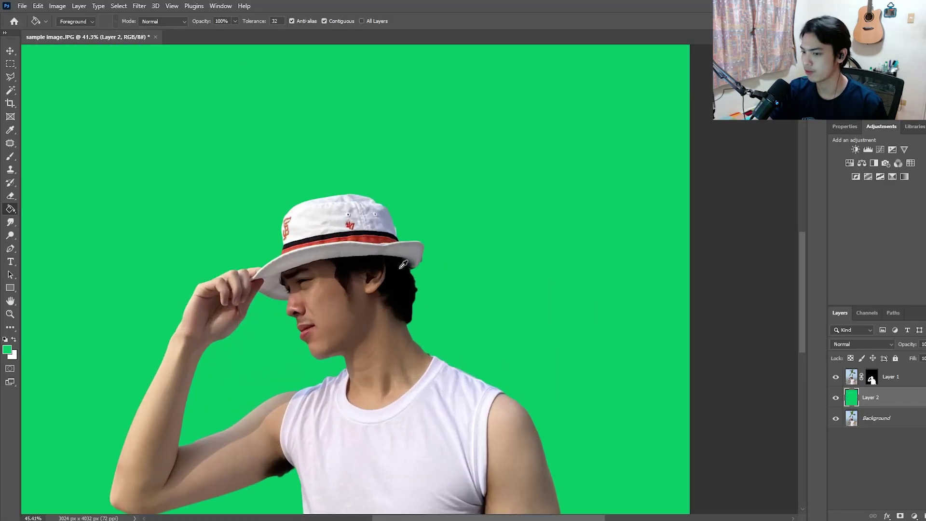
{"action": "scroll", "coordinate": [434, 256], "scroll_direction": "down", "scroll_amount": 2}
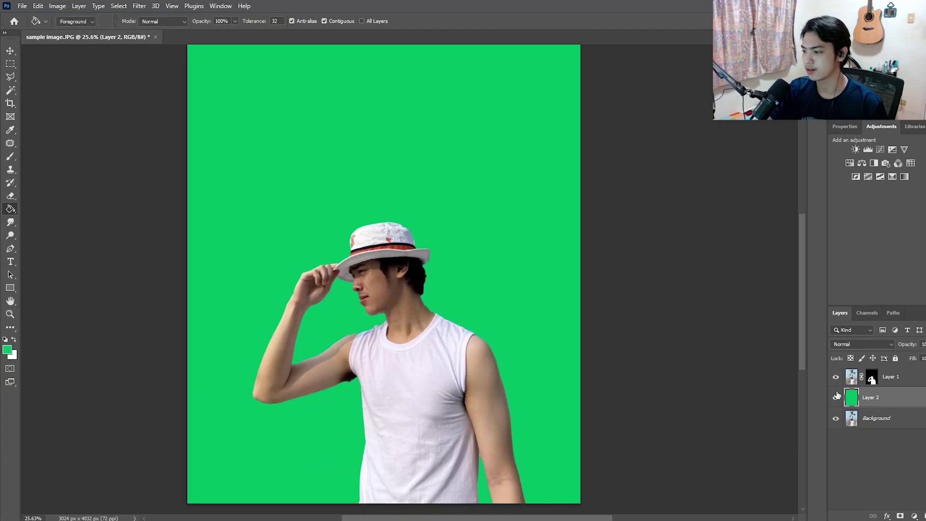
Hide the green Layer 2 so the beach shows, then select Layer 1.
{"action": "left_click", "coordinate": [837, 396]}
{"action": "left_click", "coordinate": [925, 379]}
{"action": "left_click", "coordinate": [921, 395]}
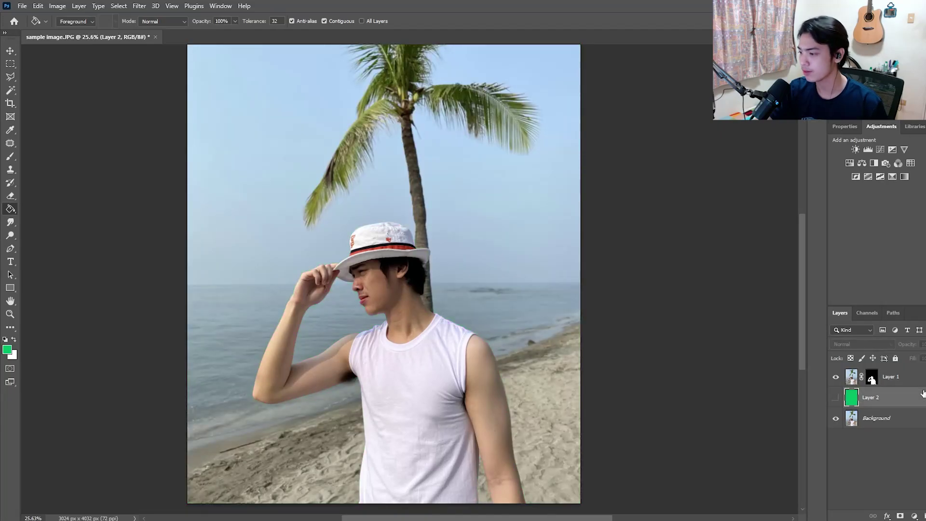
{"action": "left_click", "coordinate": [909, 380]}
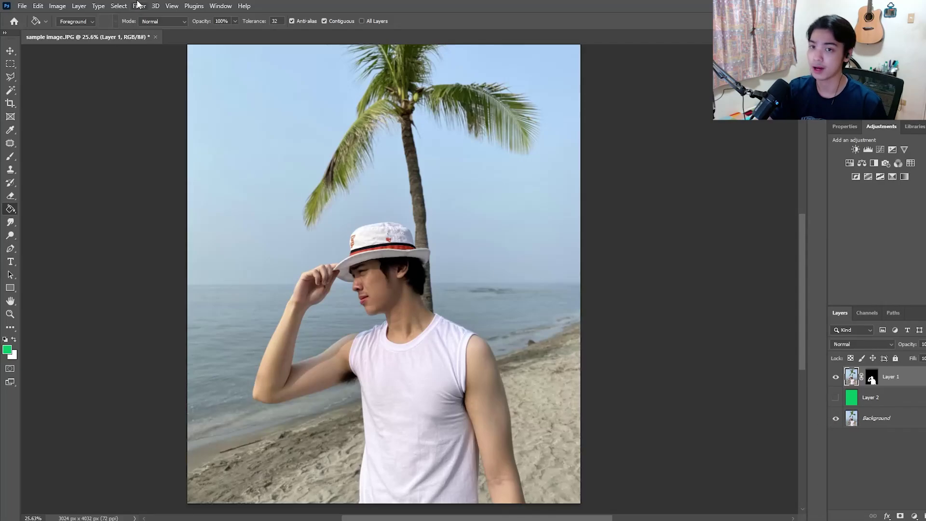
After cancelling a first Camera Raw try, hide the Background and convert Layer 1 to a smart object.
{"action": "left_click", "coordinate": [61, 7]}
{"action": "mouse_move", "coordinate": [143, 8]}
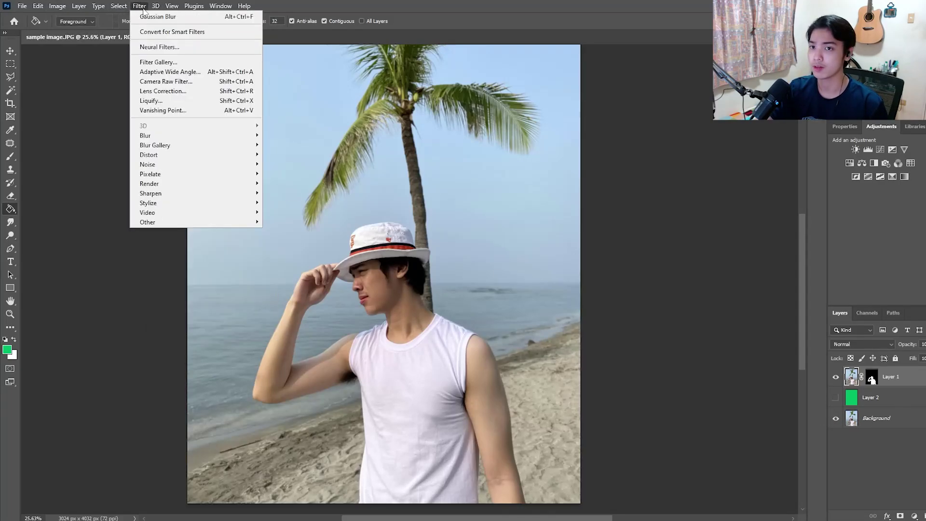
{"action": "left_click", "coordinate": [201, 83]}
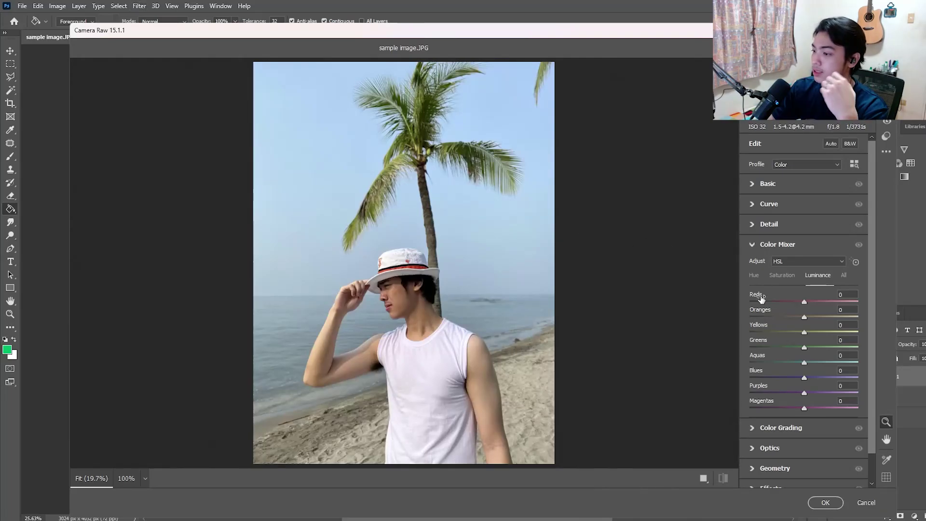
{"action": "left_click", "coordinate": [867, 502]}
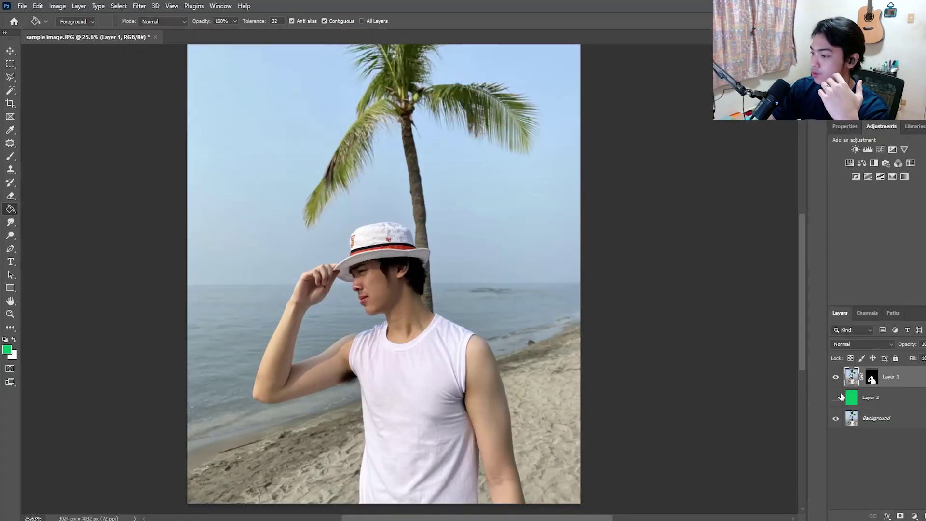
{"action": "left_click", "coordinate": [836, 419]}
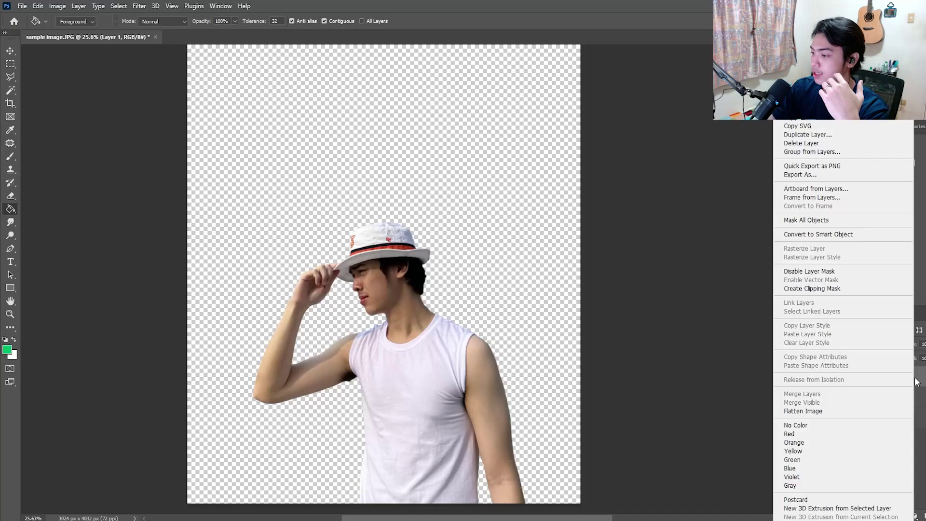
{"action": "right_click", "coordinate": [914, 381]}
{"action": "left_click", "coordinate": [810, 234]}
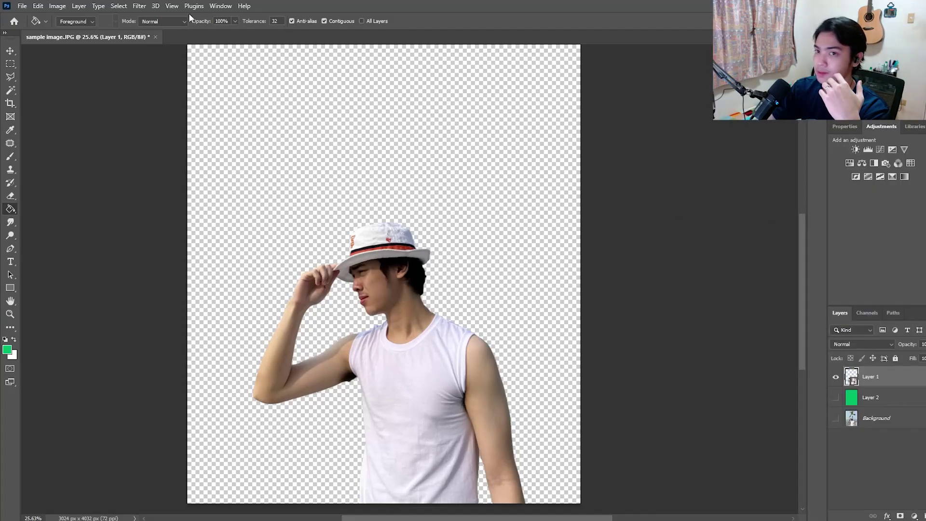
Open the Camera Raw Filter on the smart object and test the red and orange Color Mixer sliders.
{"action": "left_click", "coordinate": [139, 6]}
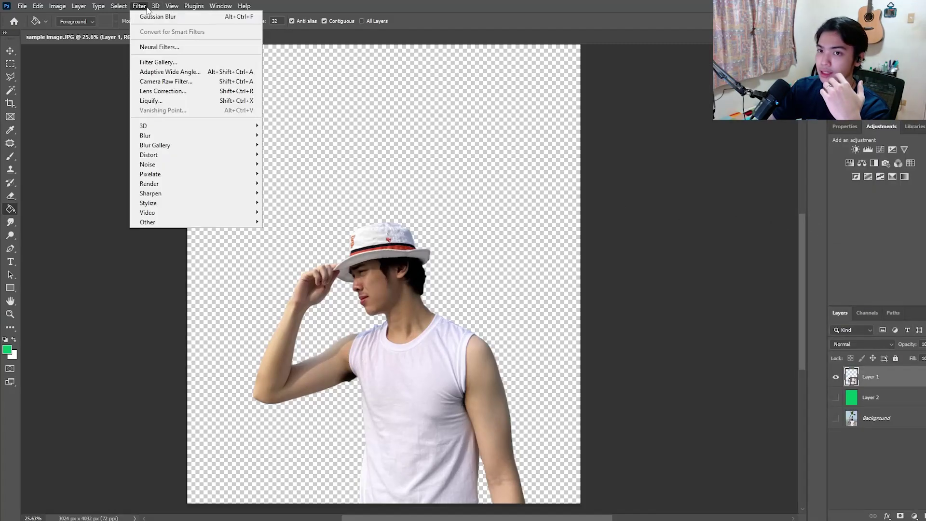
{"action": "left_click", "coordinate": [191, 83]}
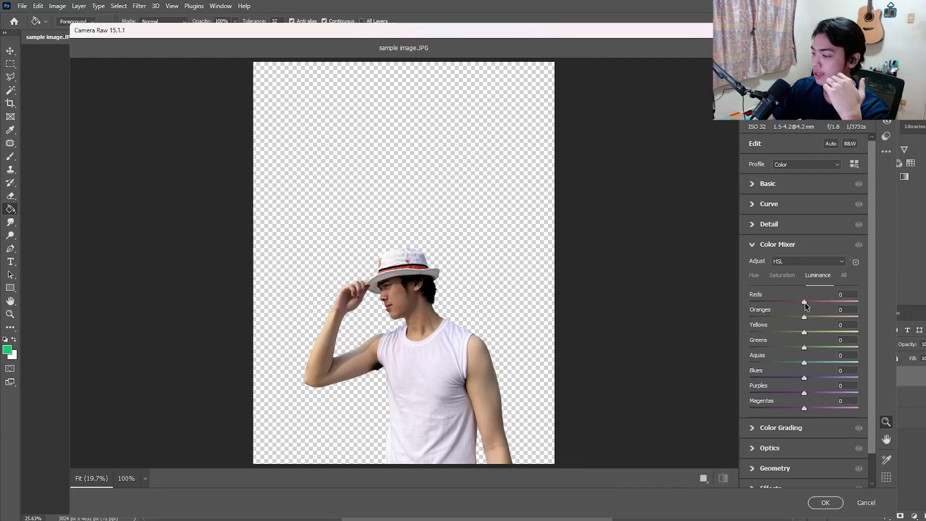
{"action": "left_click_drag", "start_coordinate": [808, 300], "coordinate": [785, 286]}
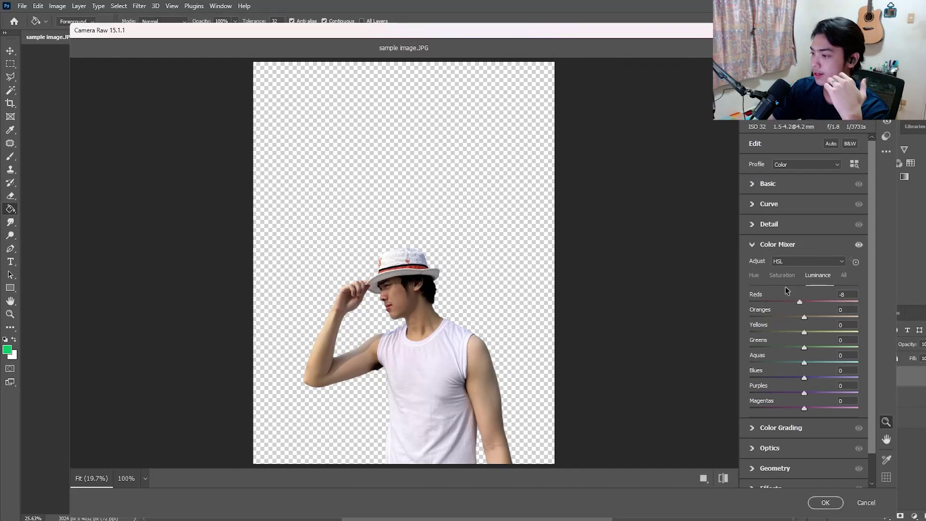
{"action": "left_click", "coordinate": [754, 276]}
{"action": "scroll", "coordinate": [806, 302], "scroll_direction": "down", "scroll_amount": 1}
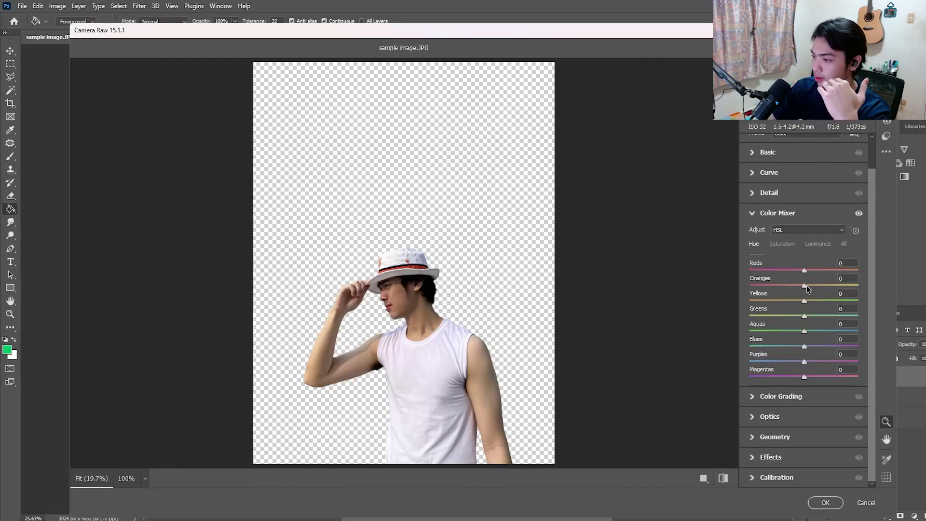
{"action": "left_click_drag", "start_coordinate": [805, 285], "coordinate": [859, 286]}
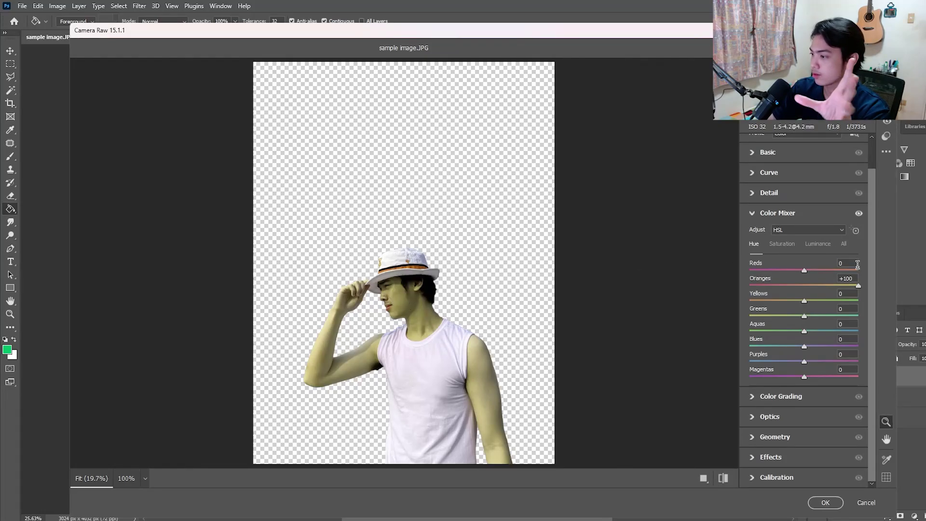
{"action": "left_click_drag", "start_coordinate": [858, 286], "coordinate": [803, 274]}
{"action": "scroll", "coordinate": [808, 228], "scroll_direction": "up", "scroll_amount": 1}
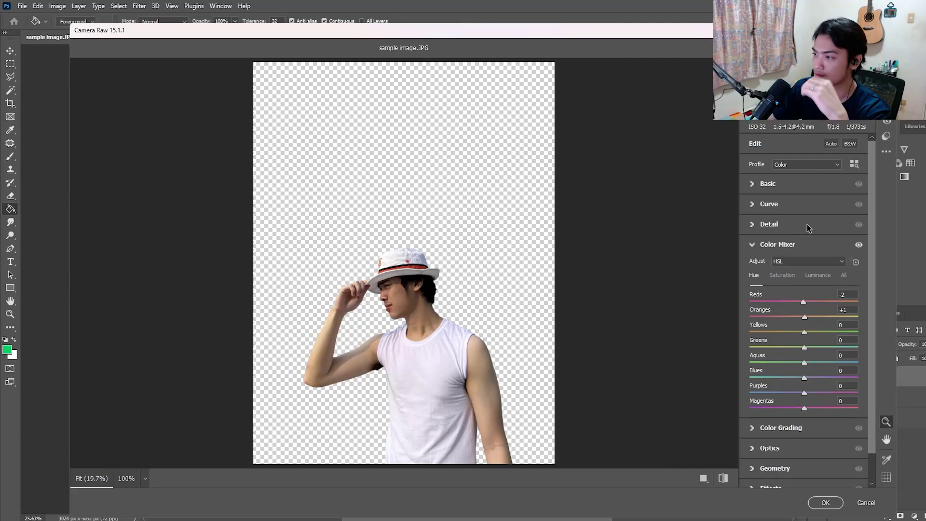
Apply Auto tone, set Highlights +17, Blacks +15 and Exposure +0.25, then apply the filter.
{"action": "left_click", "coordinate": [830, 143]}
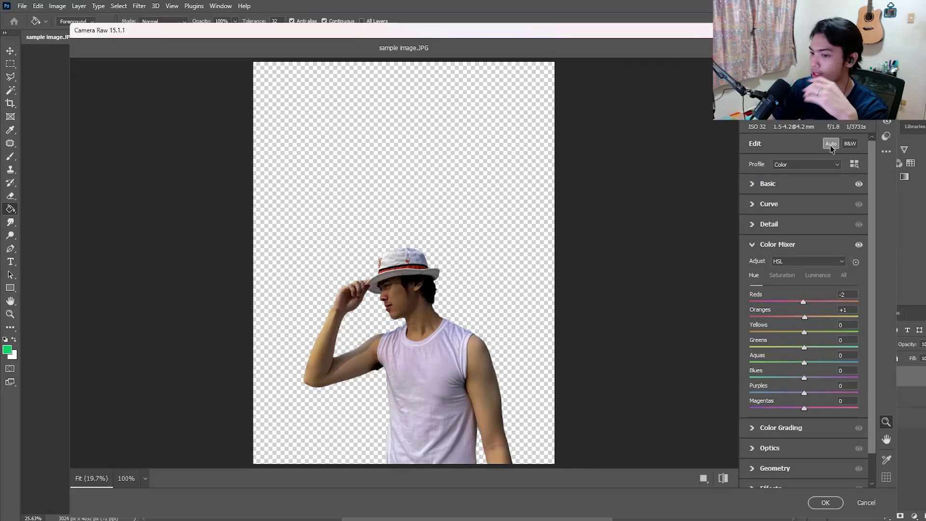
{"action": "left_click", "coordinate": [754, 186]}
{"action": "left_click_drag", "start_coordinate": [776, 299], "coordinate": [820, 298]}
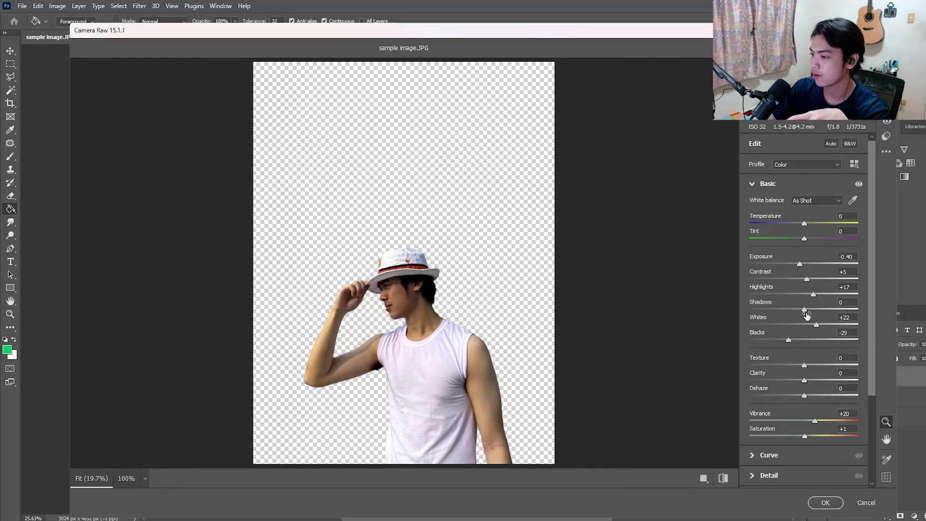
{"action": "left_click_drag", "start_coordinate": [791, 339], "coordinate": [812, 338]}
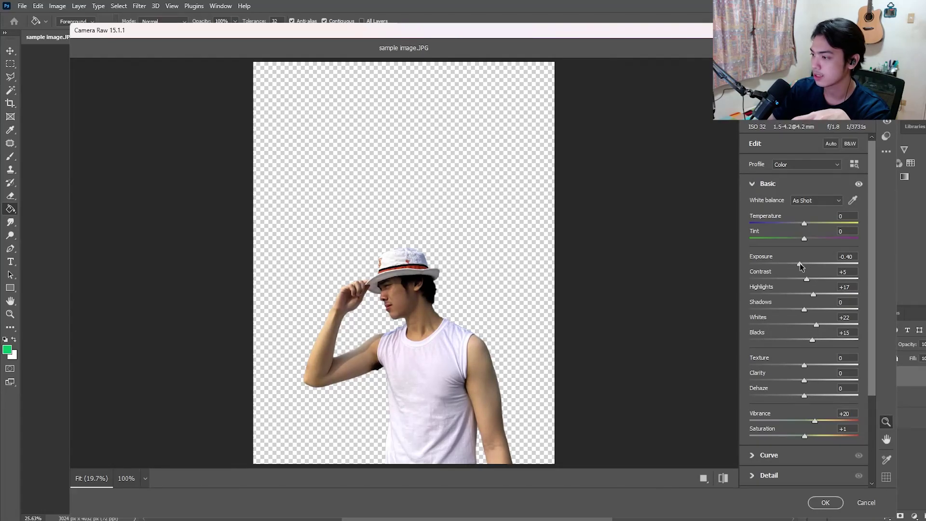
{"action": "mouse_move", "coordinate": [799, 266]}
{"action": "left_mouse_down"}
{"action": "mouse_move", "coordinate": [819, 266]}
{"action": "mouse_move", "coordinate": [809, 270]}
{"action": "left_mouse_up"}
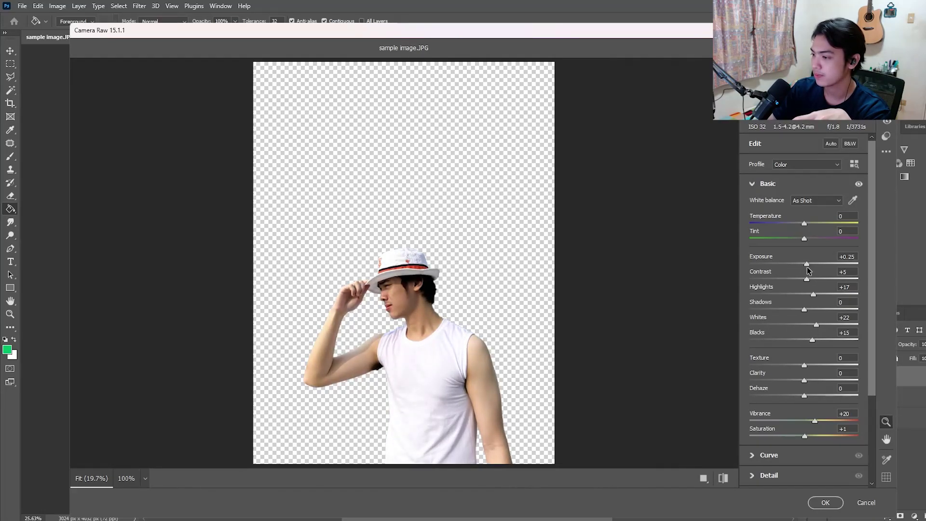
{"action": "left_click", "coordinate": [824, 503]}
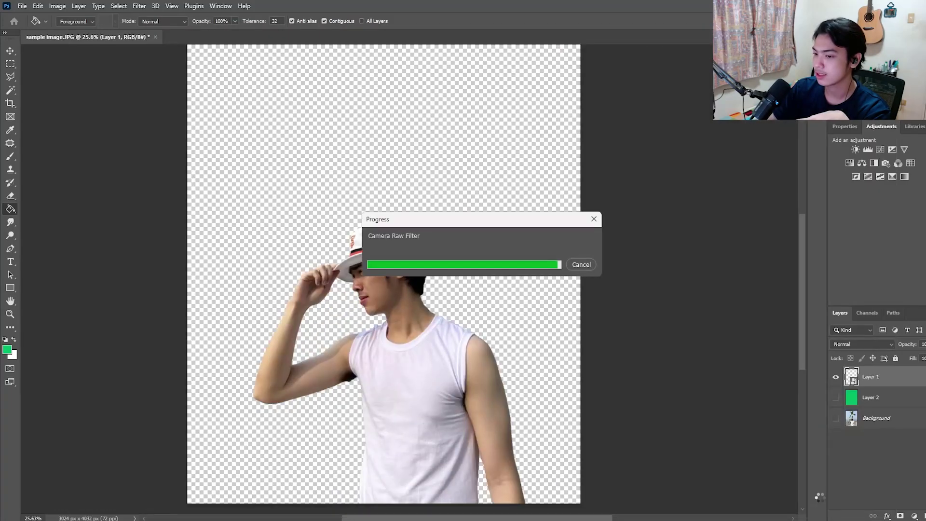
Show the beach photo and compare the figure with and without the Camera Raw filter.
{"action": "left_click", "coordinate": [837, 446]}
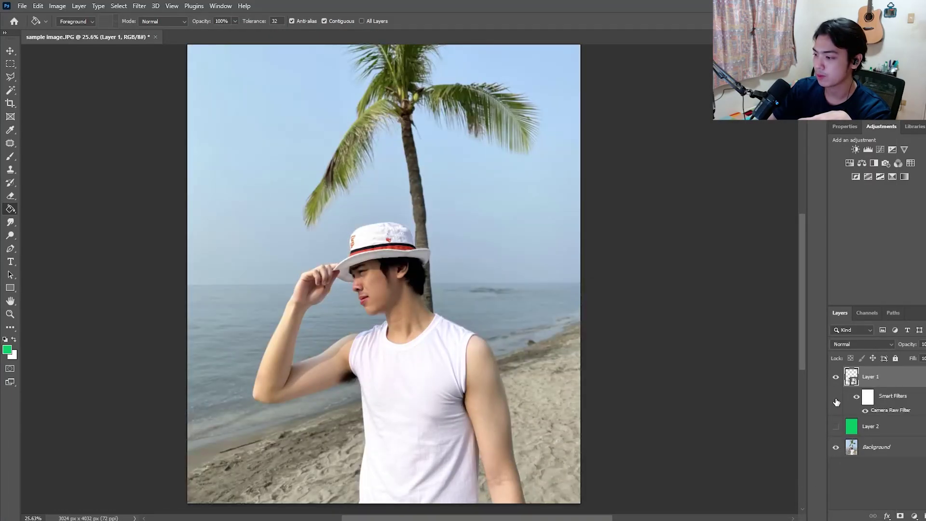
{"action": "left_click", "coordinate": [835, 377]}
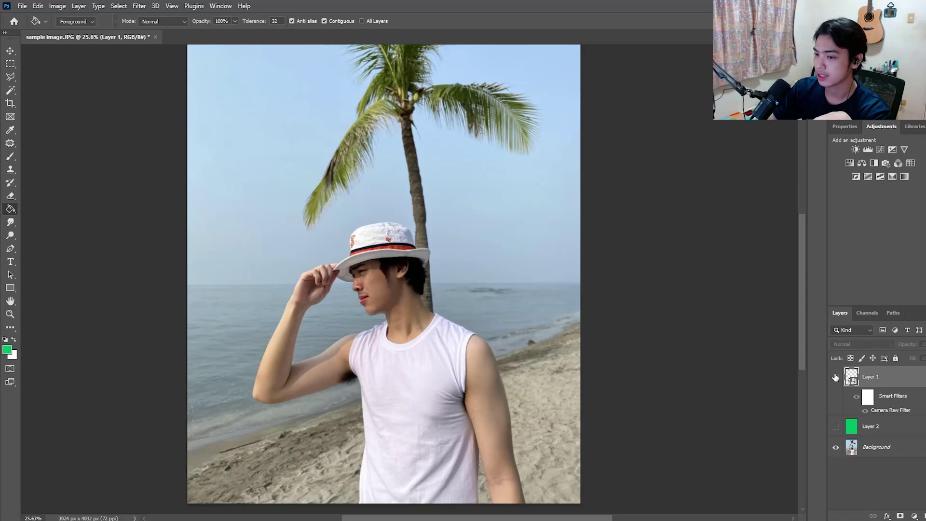
{"action": "left_click", "coordinate": [835, 377]}
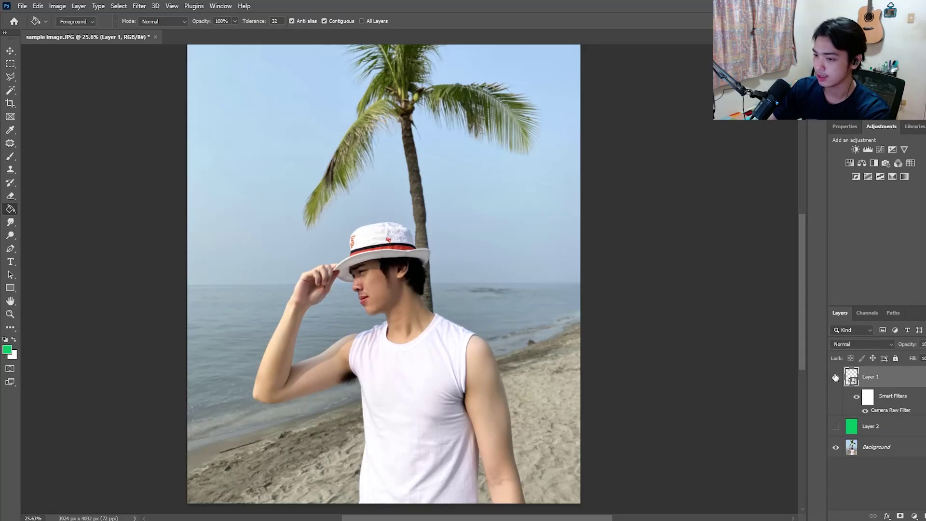
{"action": "scroll", "coordinate": [558, 326], "scroll_direction": "down", "scroll_amount": 3}
{"action": "scroll", "coordinate": [558, 326], "scroll_direction": "up", "scroll_amount": 1}
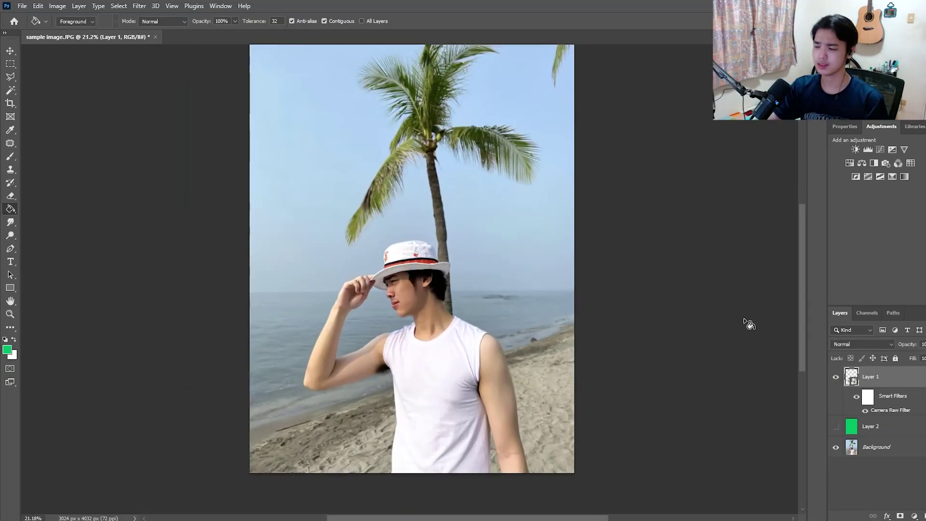
Add a slightly darkening Curves layer and two Vibrance adjustment layers.
{"action": "left_click", "coordinate": [881, 150]}
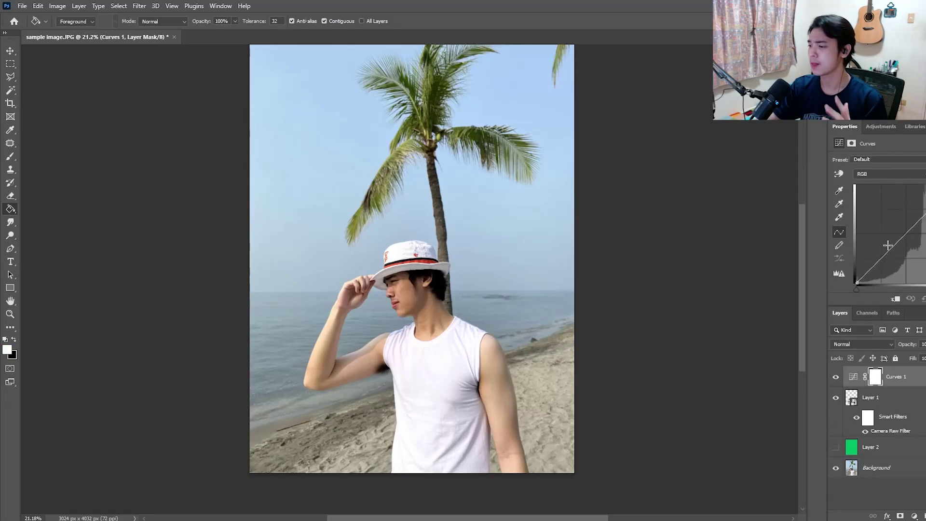
{"action": "left_click_drag", "start_coordinate": [897, 242], "coordinate": [897, 246]}
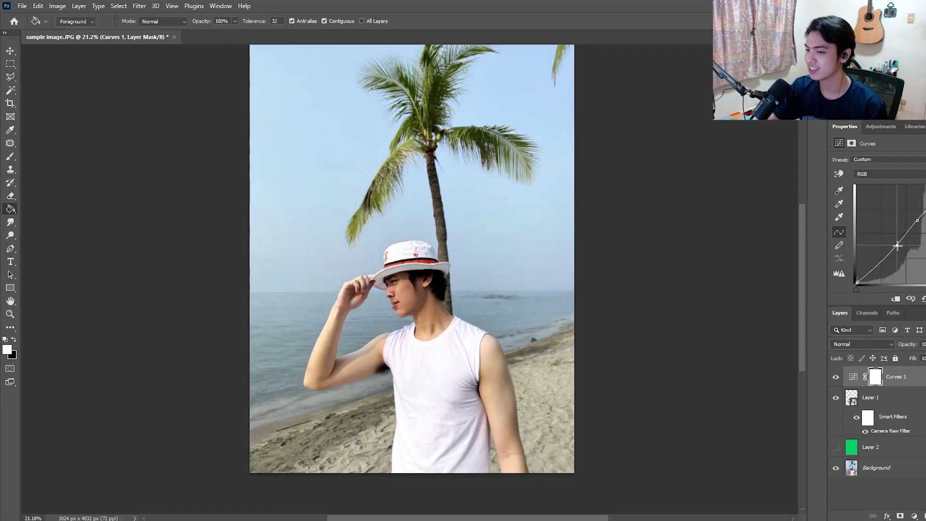
{"action": "left_click", "coordinate": [881, 127]}
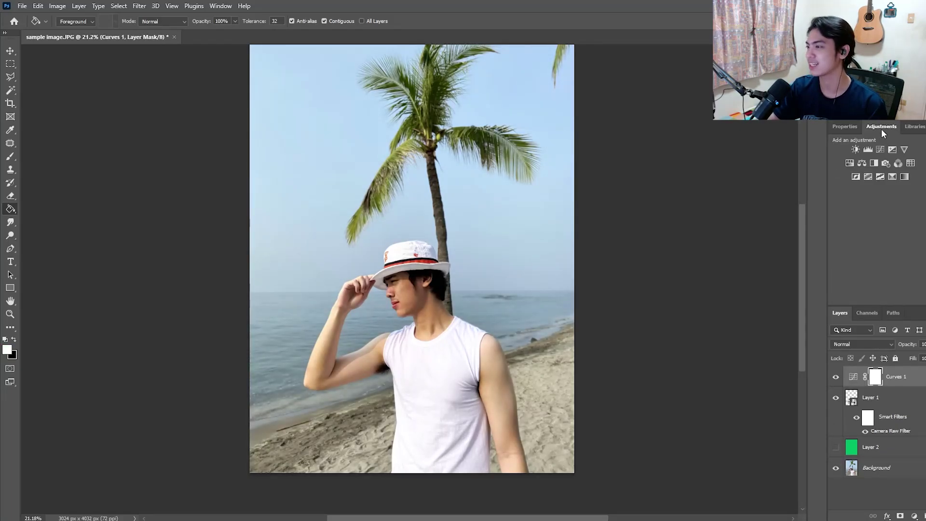
{"action": "left_click", "coordinate": [905, 148]}
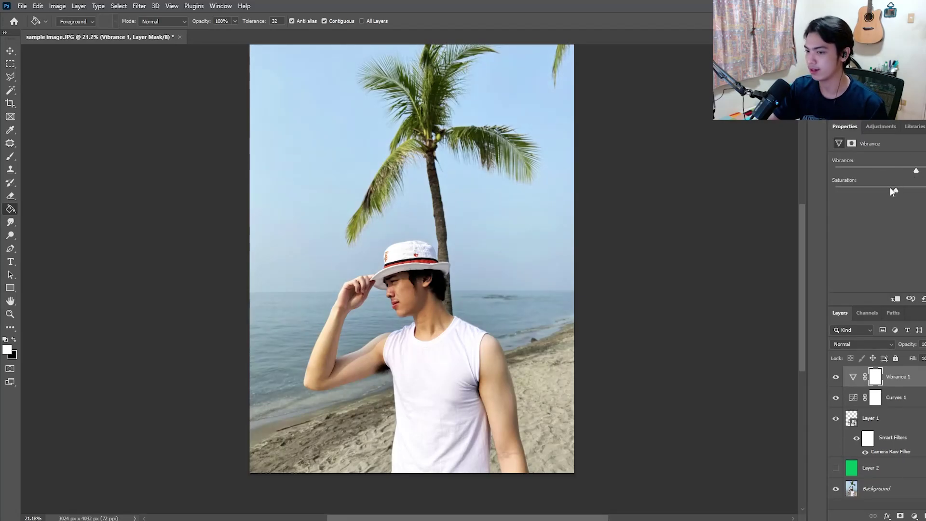
{"action": "left_click", "coordinate": [880, 126]}
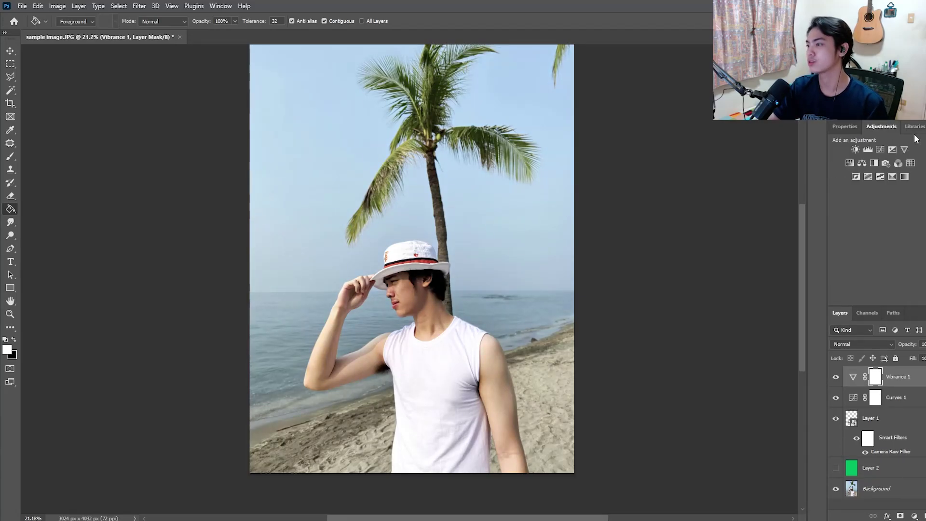
{"action": "left_click", "coordinate": [904, 149]}
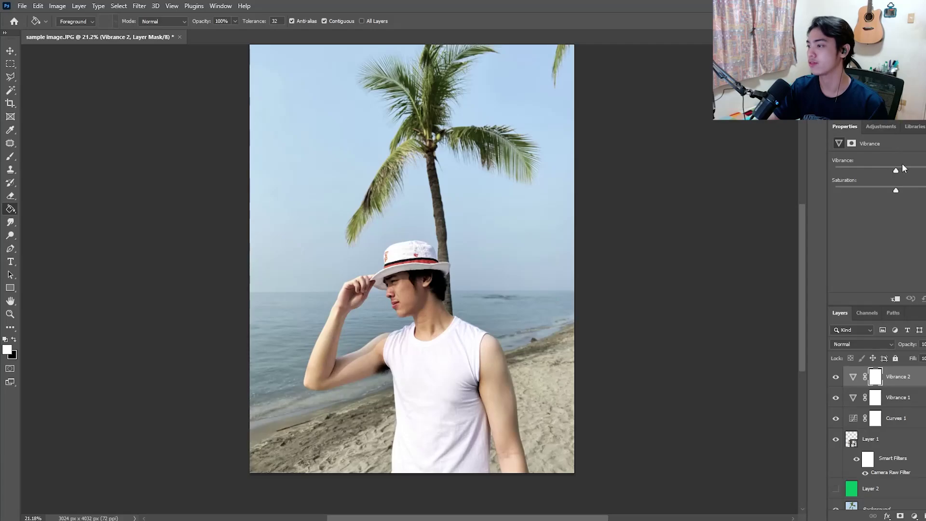
{"action": "left_click", "coordinate": [882, 125]}
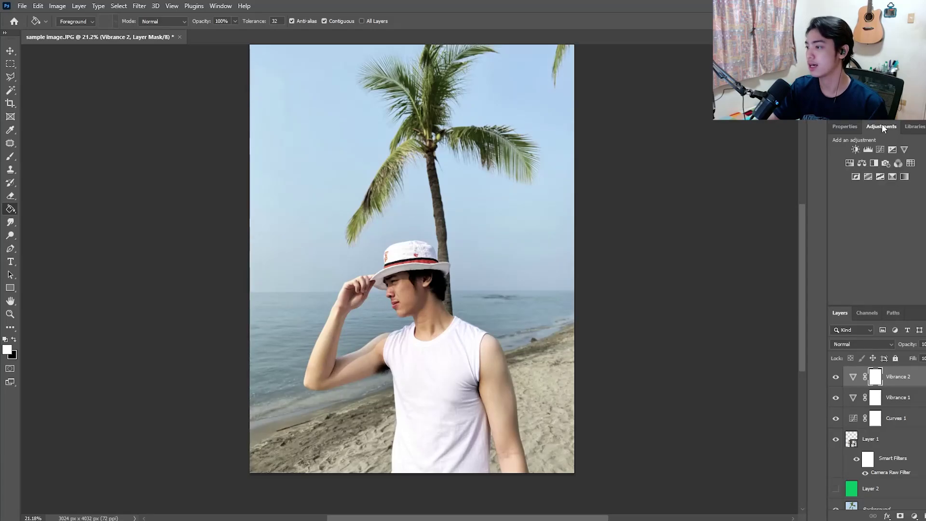
Add a Red-channel Levels layer to warm the photo and a brightening Curves layer.
{"action": "left_click", "coordinate": [868, 149]}
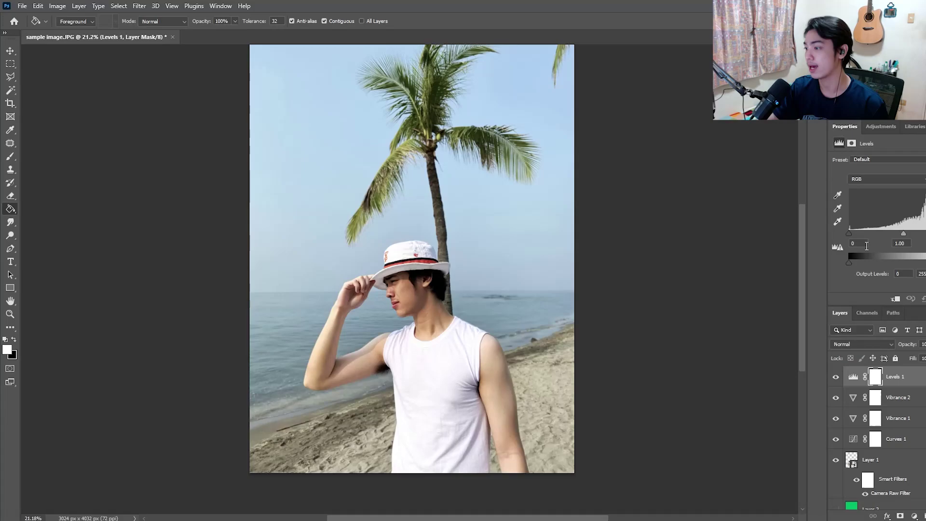
{"action": "left_click", "coordinate": [882, 178]}
{"action": "left_click", "coordinate": [880, 195]}
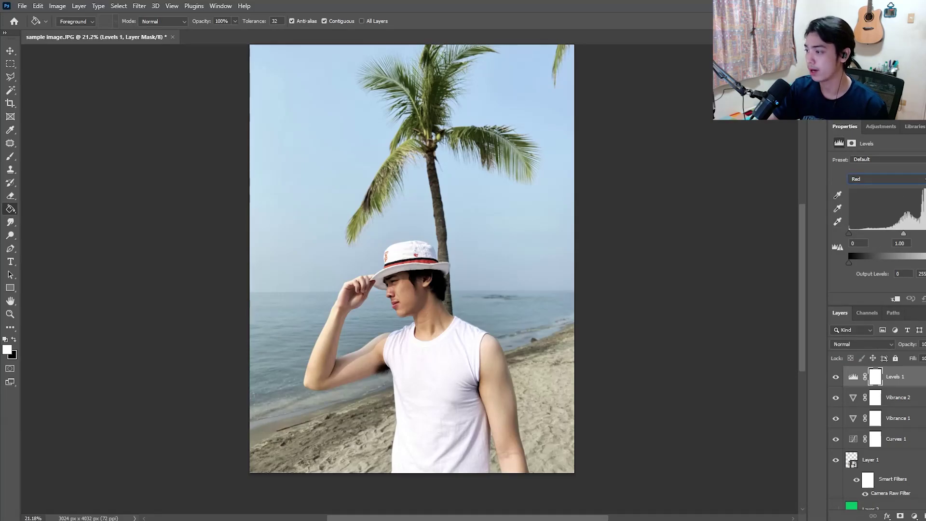
{"action": "left_click_drag", "start_coordinate": [925, 233], "coordinate": [919, 234]}
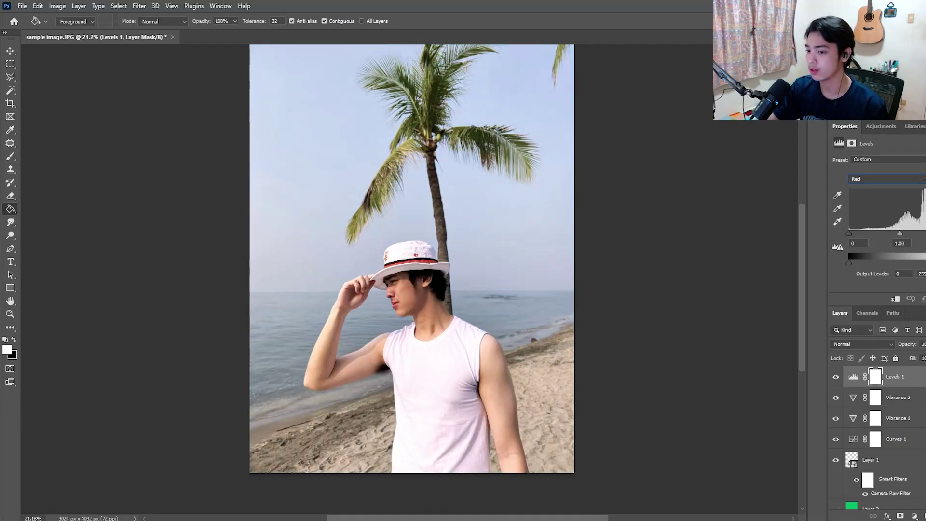
{"action": "left_click", "coordinate": [881, 126]}
{"action": "left_click", "coordinate": [875, 149]}
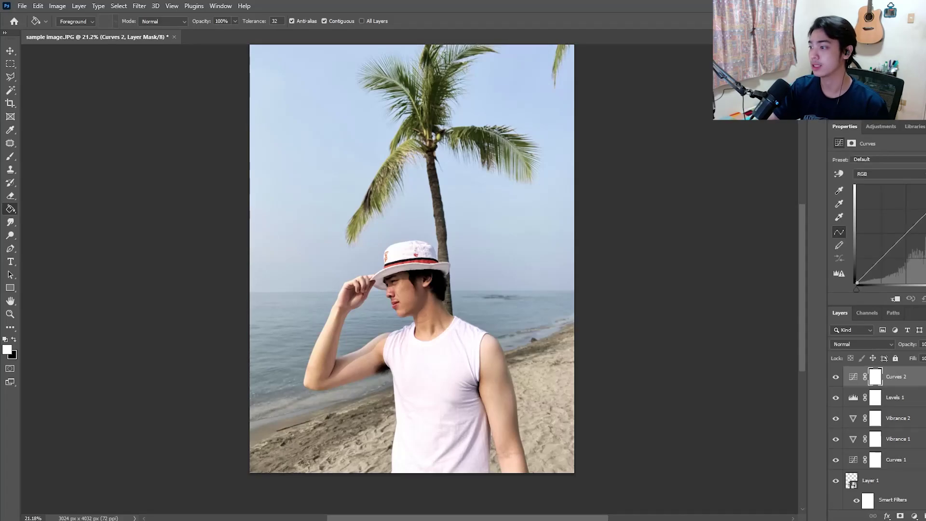
{"action": "left_click_drag", "start_coordinate": [890, 250], "coordinate": [892, 248]}
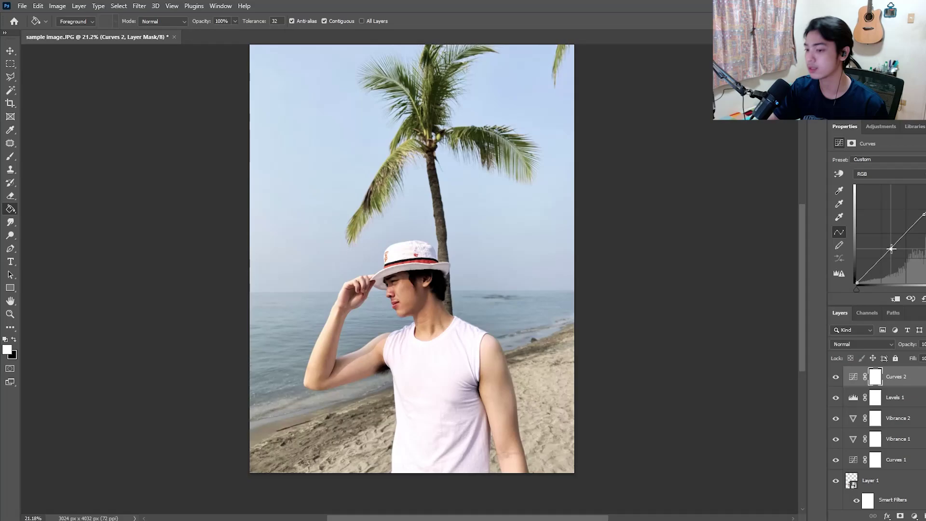
Group the five adjustment layers into Group 1.
{"action": "left_click", "coordinate": [6, 51]}
{"action": "left_click", "coordinate": [668, 196]}
{"action": "scroll", "coordinate": [668, 196], "scroll_direction": "down", "scroll_amount": 2}
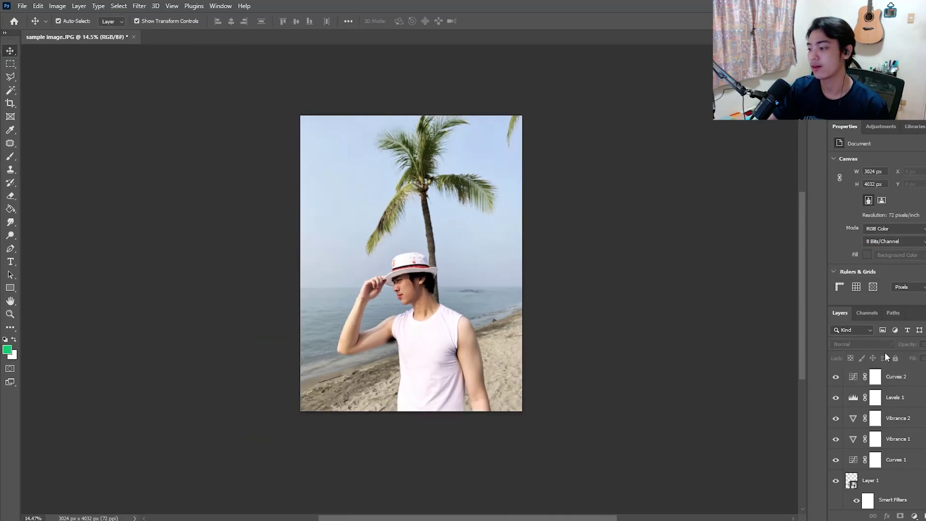
{"action": "left_click", "coordinate": [895, 376]}
{"action": "left_click", "coordinate": [896, 459], "text": "shift"}
{"action": "key", "text": "ctrl+g"}
Toggle Group 1 on and off to compare, leave it visible, and deselect it.
{"action": "left_click", "coordinate": [834, 374]}
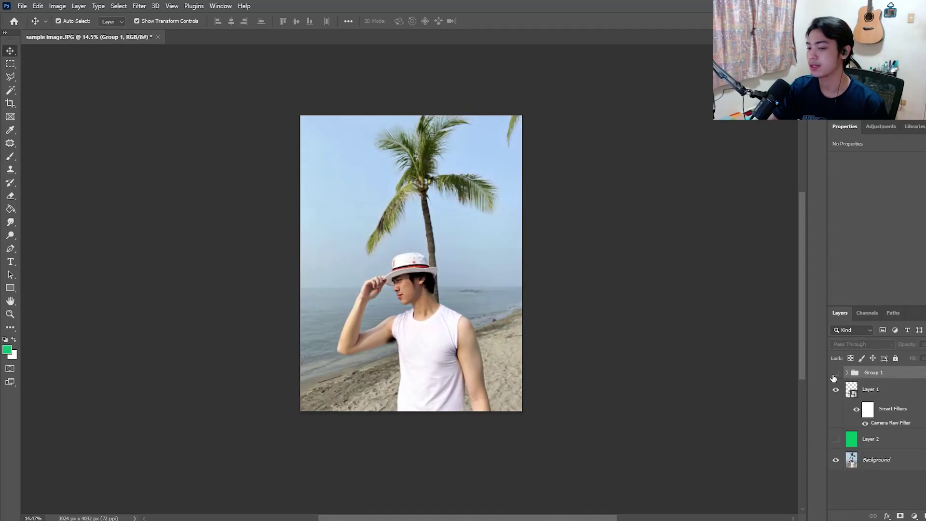
{"action": "left_click", "coordinate": [834, 374]}
{"action": "left_click", "coordinate": [834, 374]}
{"action": "left_click", "coordinate": [834, 374]}
{"action": "left_click", "coordinate": [835, 374]}
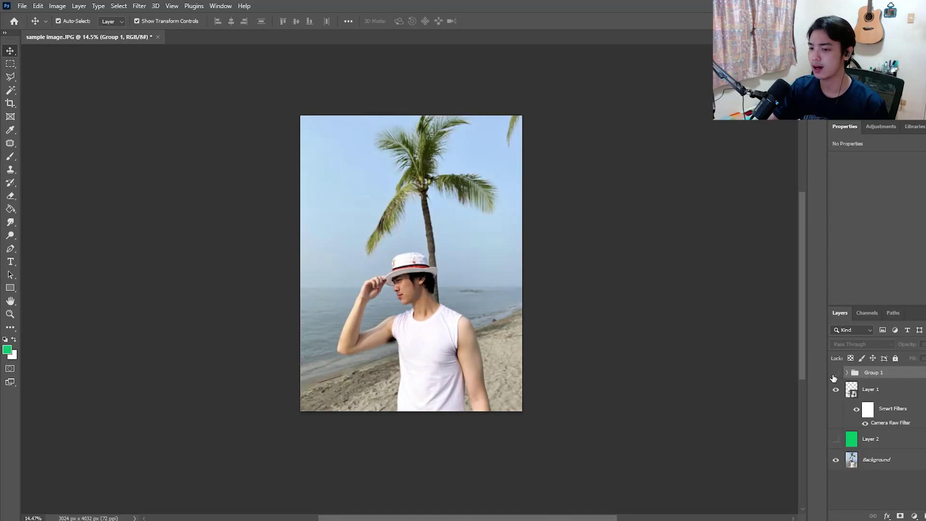
{"action": "left_click", "coordinate": [834, 375]}
{"action": "scroll", "coordinate": [496, 265], "scroll_direction": "up", "scroll_amount": 2}
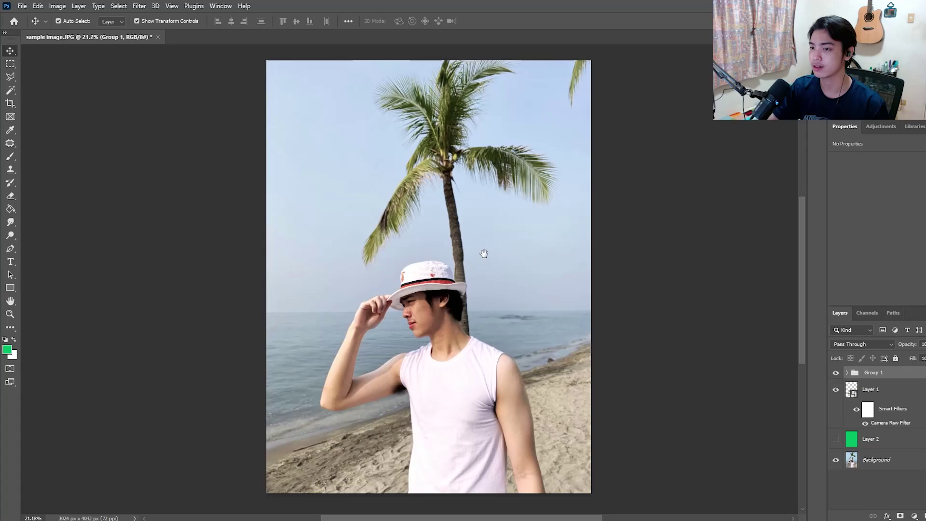
{"action": "left_click", "coordinate": [653, 238]}
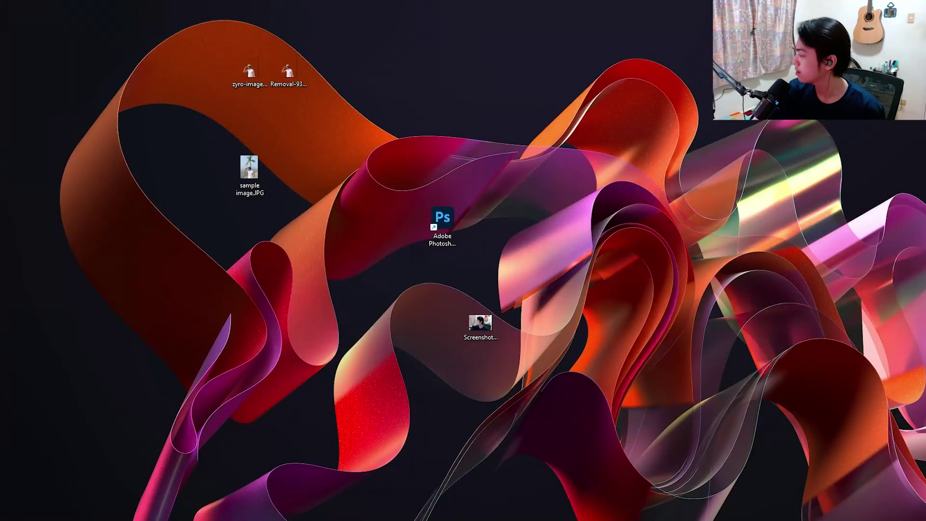
Leave the removal.ai editor without saving and switch to the Zyro background remover.
{"action": "left_click", "coordinate": [562, 513]}
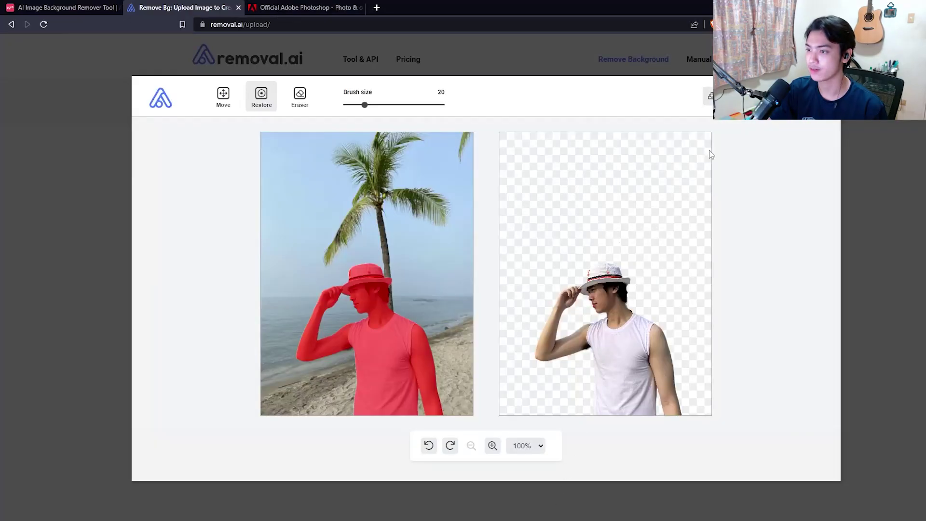
{"action": "key", "text": "alt+Left"}
{"action": "left_click", "coordinate": [533, 81]}
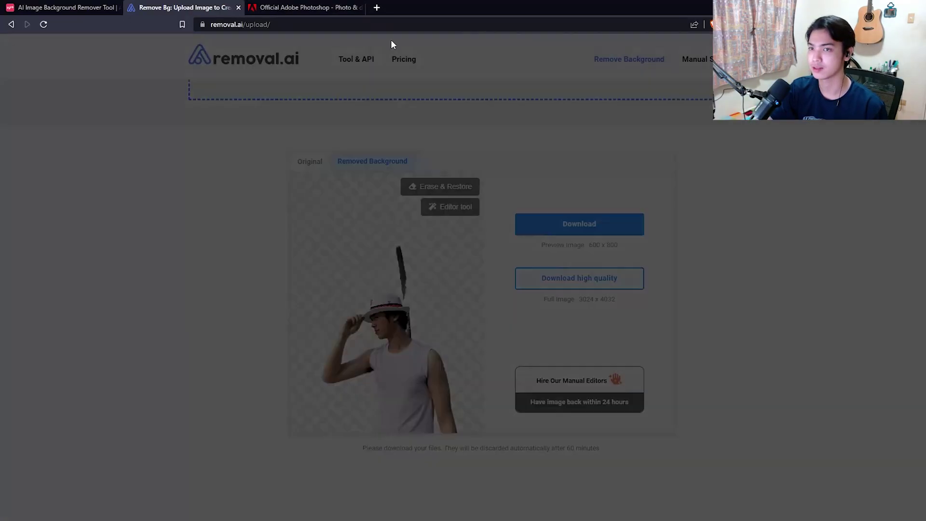
{"action": "left_click", "coordinate": [63, 8]}
{"action": "left_click", "coordinate": [360, 163]}
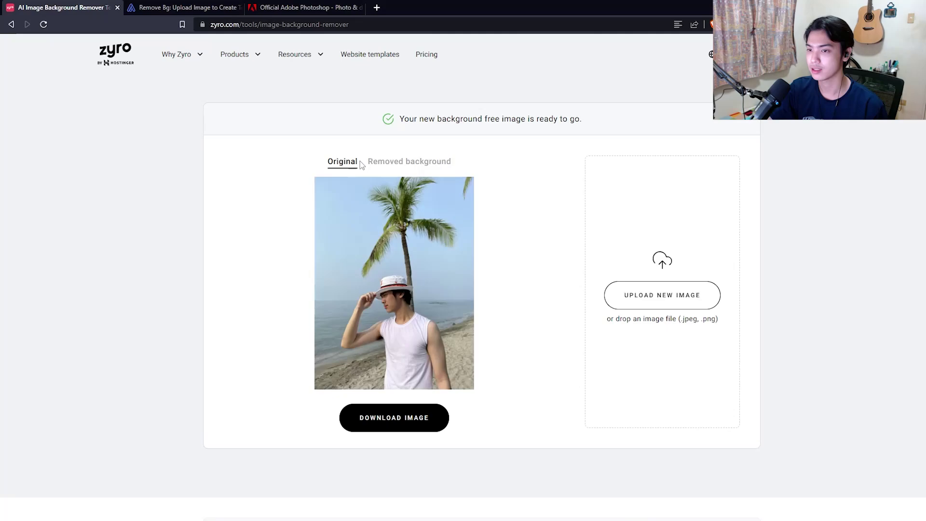
Drag Screenshot_20.jpg from the desktop onto Zyro's upload area and maximize the browser.
{"action": "key", "text": "super+Down"}
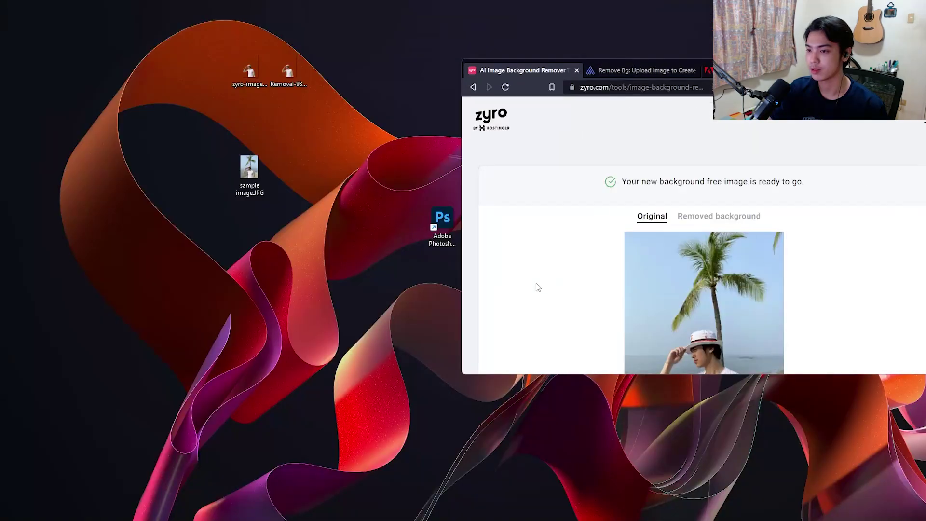
{"action": "left_click", "coordinate": [873, 66]}
{"action": "left_click", "coordinate": [873, 66]}
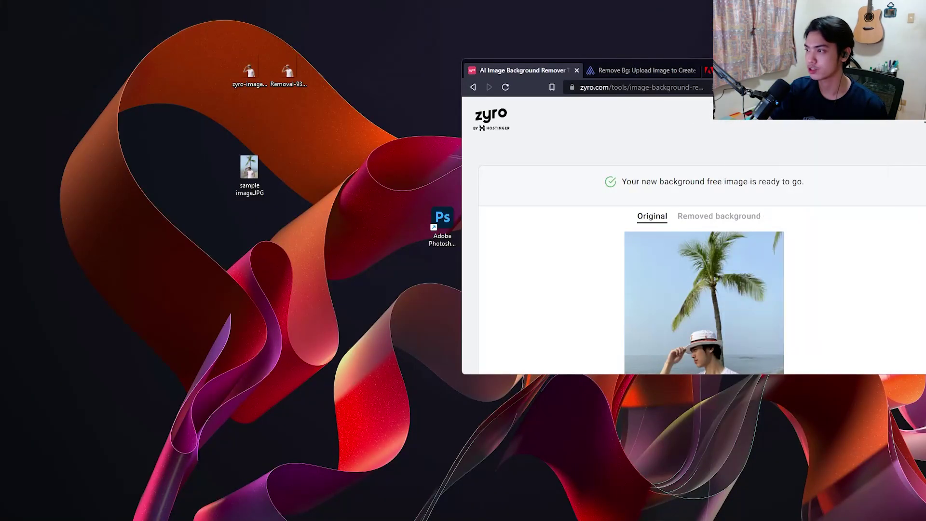
{"action": "left_click_drag", "start_coordinate": [844, 70], "coordinate": [846, 313]}
{"action": "left_click_drag", "start_coordinate": [471, 312], "coordinate": [502, 390]}
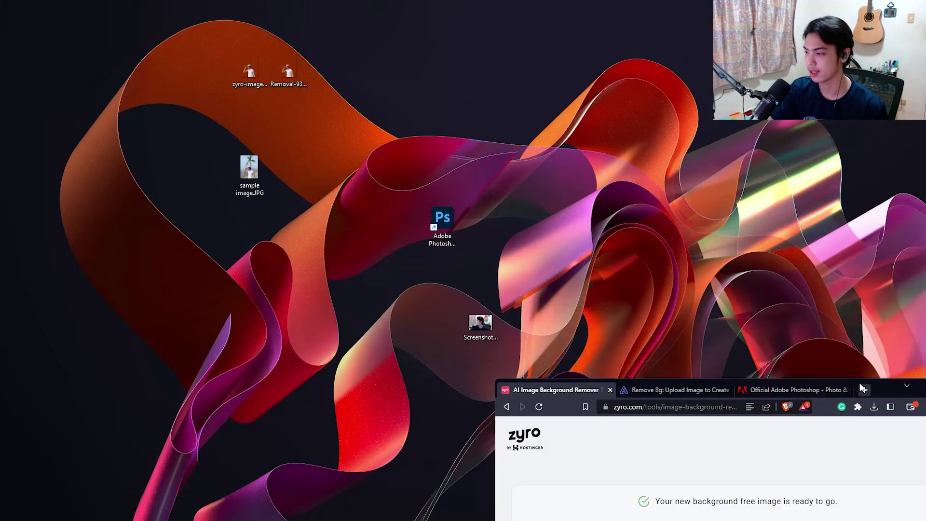
{"action": "left_click", "coordinate": [494, 332]}
{"action": "left_click_drag", "start_coordinate": [480, 325], "coordinate": [172, 324]}
{"action": "left_click_drag", "start_coordinate": [892, 390], "coordinate": [653, 75]}
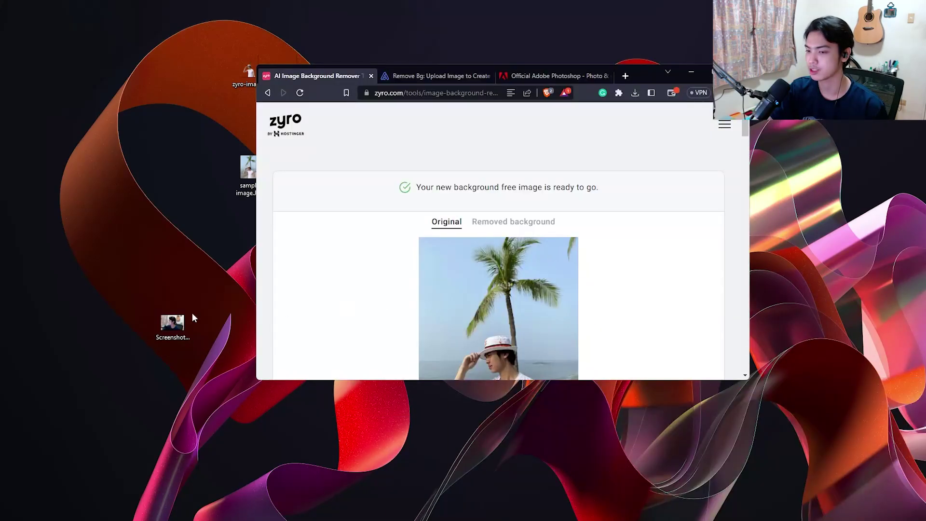
{"action": "left_click_drag", "start_coordinate": [172, 324], "coordinate": [476, 303]}
{"action": "double_click", "coordinate": [645, 67]}
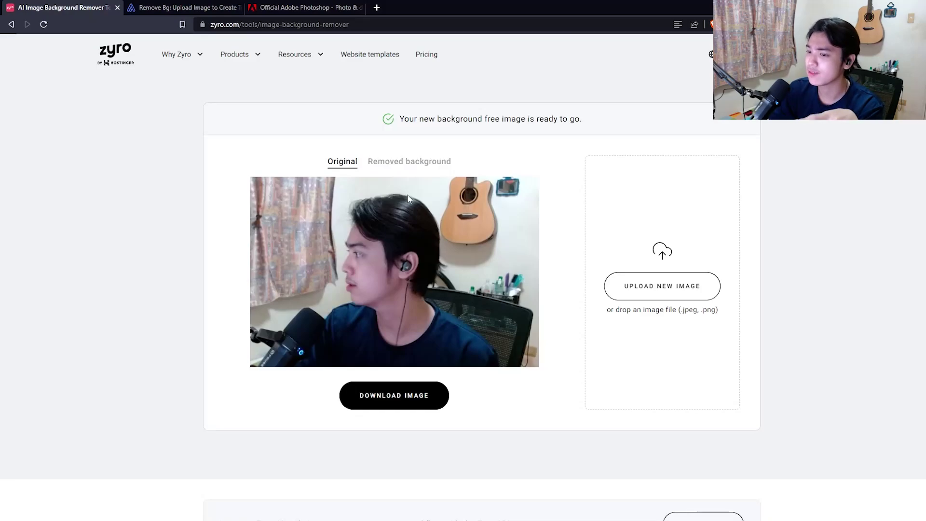
Open Zyro's Removed background tab to see the man, microphone and faint guitar cutout.
{"action": "left_click", "coordinate": [418, 164]}
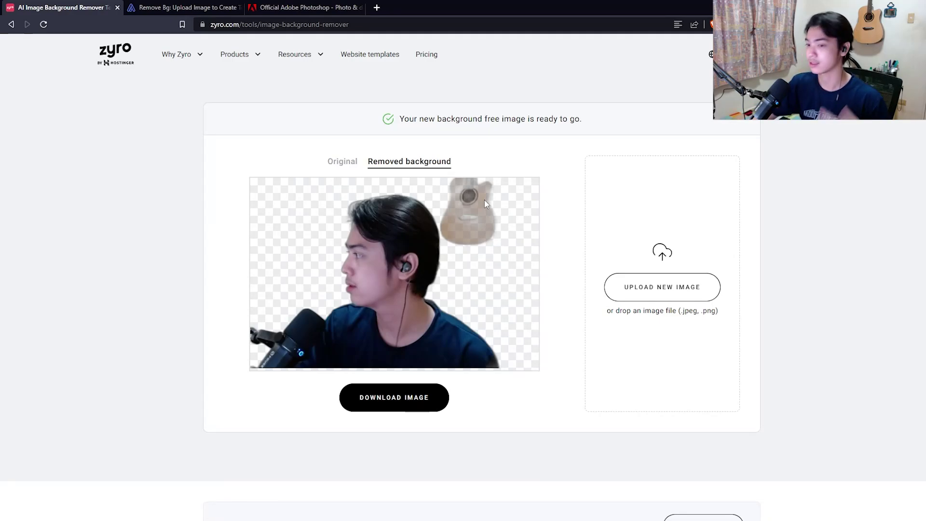
Upload Screenshot_20.jpg to removal.ai by dragging it from the desktop.
{"action": "left_click", "coordinate": [184, 7]}
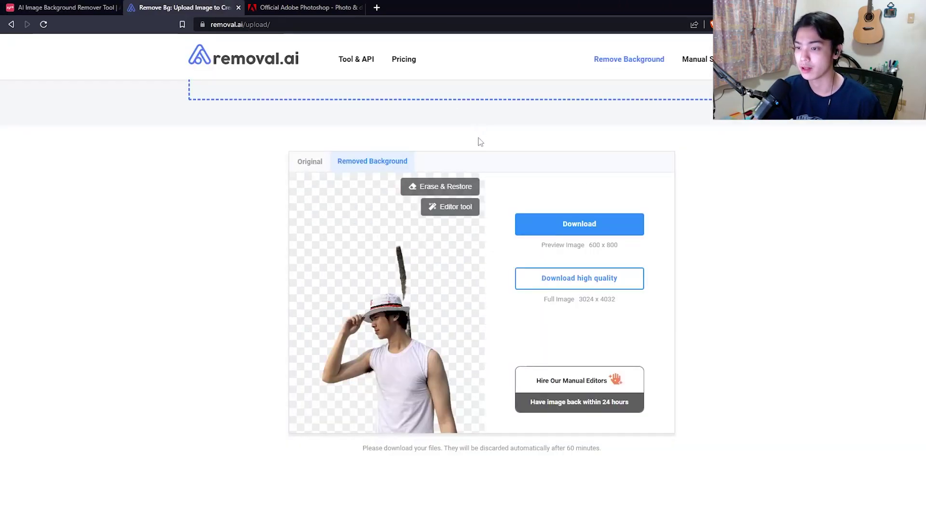
{"action": "scroll", "coordinate": [541, 227], "scroll_direction": "up", "scroll_amount": 2}
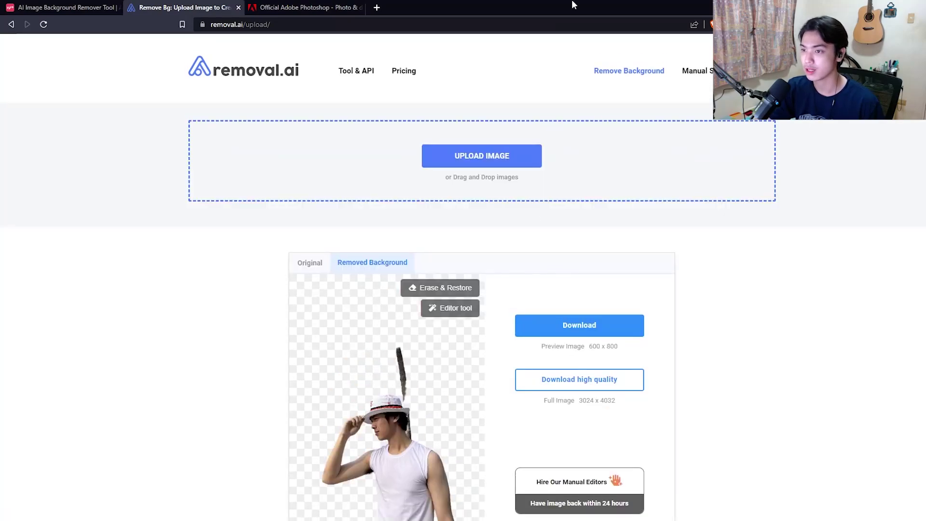
{"action": "double_click", "coordinate": [601, 5]}
{"action": "left_click_drag", "start_coordinate": [622, 67], "coordinate": [729, 52]}
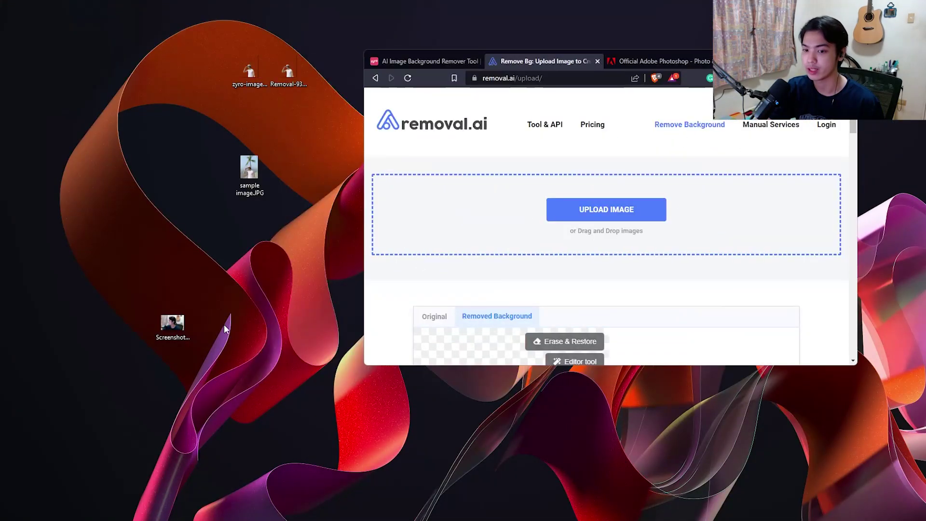
{"action": "left_click_drag", "start_coordinate": [172, 322], "coordinate": [606, 193]}
{"action": "key", "text": "super+Up"}
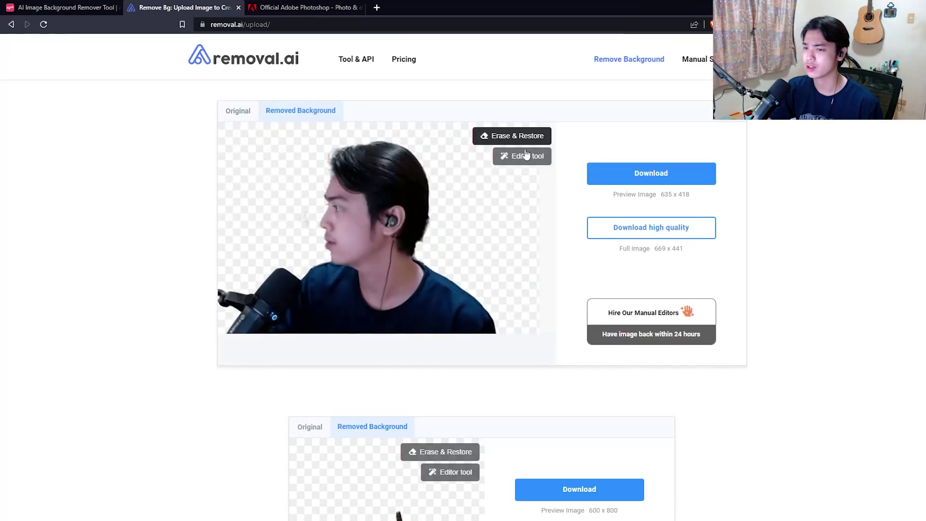
Compare the removal.ai and Zyro cutouts, then minimize the browser to show Photoshop.
{"action": "left_click", "coordinate": [67, 7]}
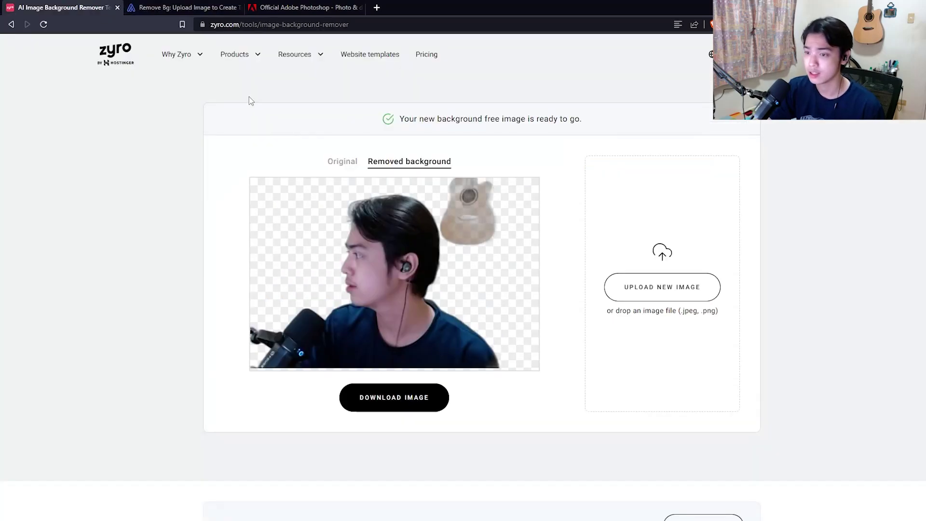
{"action": "key", "text": "ctrl+Tab"}
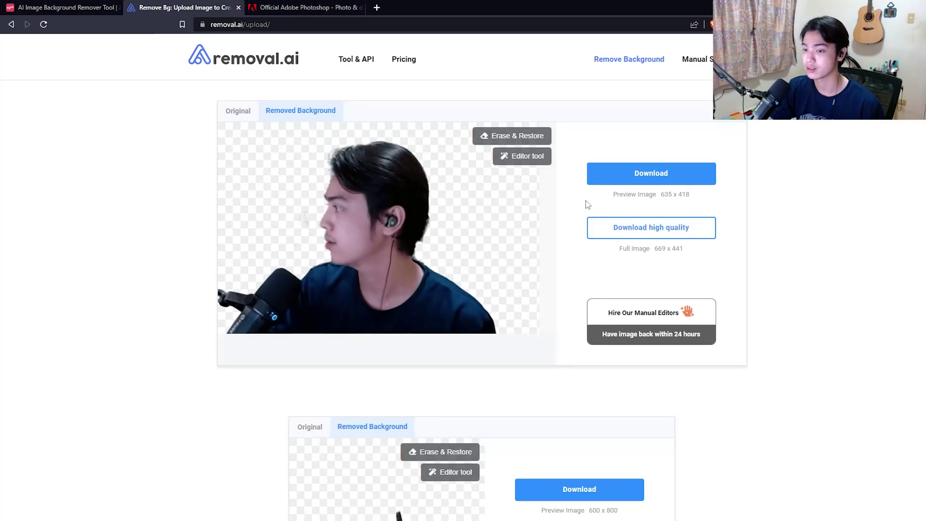
{"action": "left_click", "coordinate": [89, 6]}
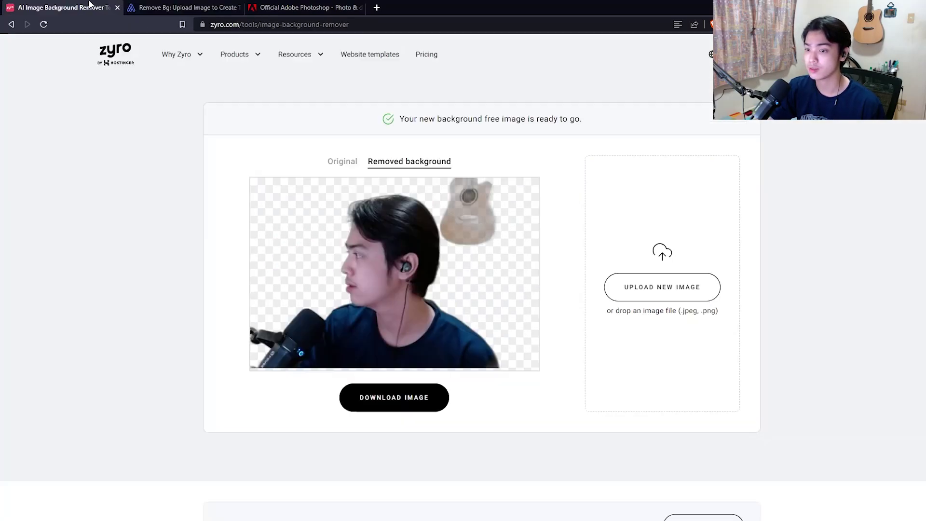
{"action": "left_click", "coordinate": [183, 7]}
{"action": "key", "text": "super+d"}
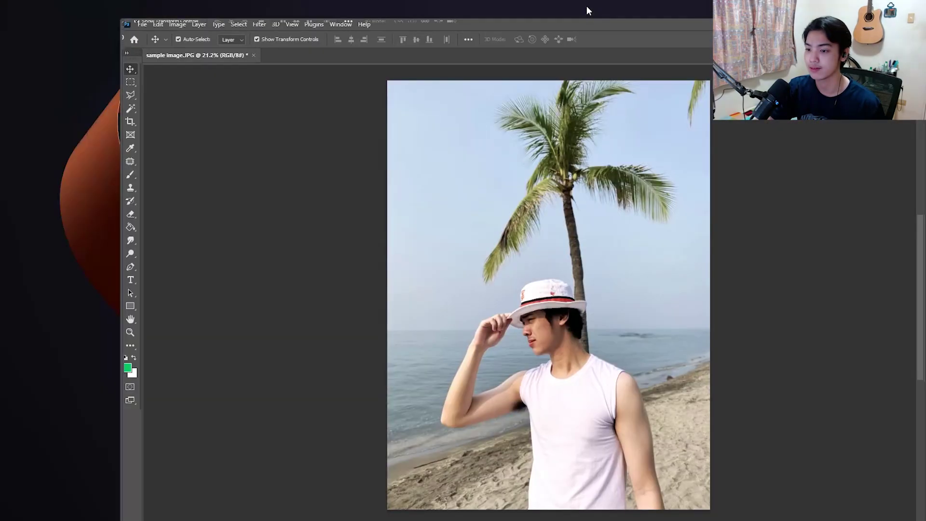
Open Screenshot_20.jpg in Photoshop by dragging it onto the tab bar, then pick the Magic Wand.
{"action": "left_click_drag", "start_coordinate": [463, 26], "coordinate": [607, 25]}
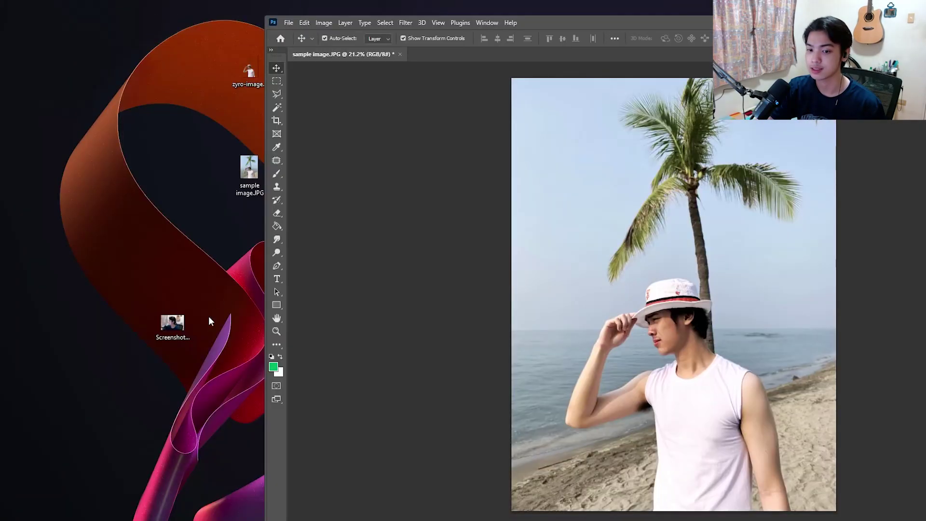
{"action": "left_click_drag", "start_coordinate": [460, 110], "coordinate": [458, 56]}
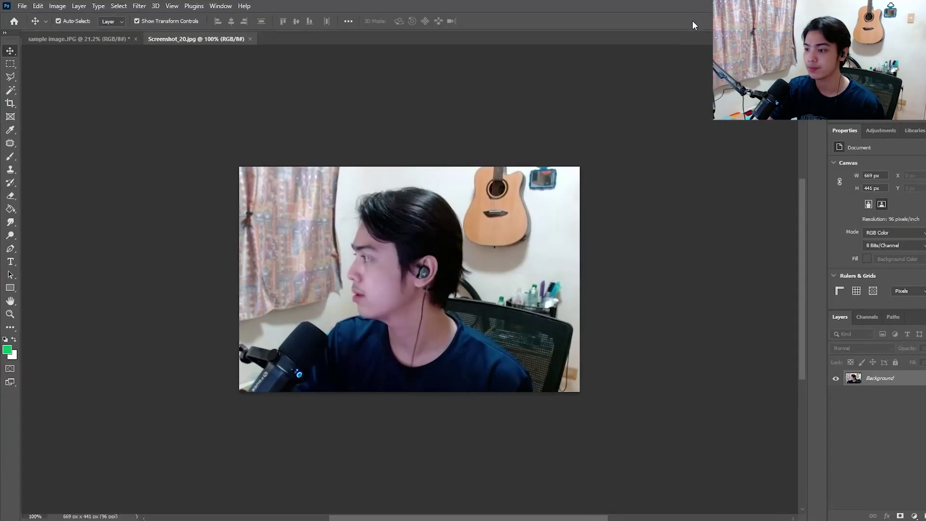
{"action": "scroll", "coordinate": [477, 279], "scroll_direction": "up", "scroll_amount": 2}
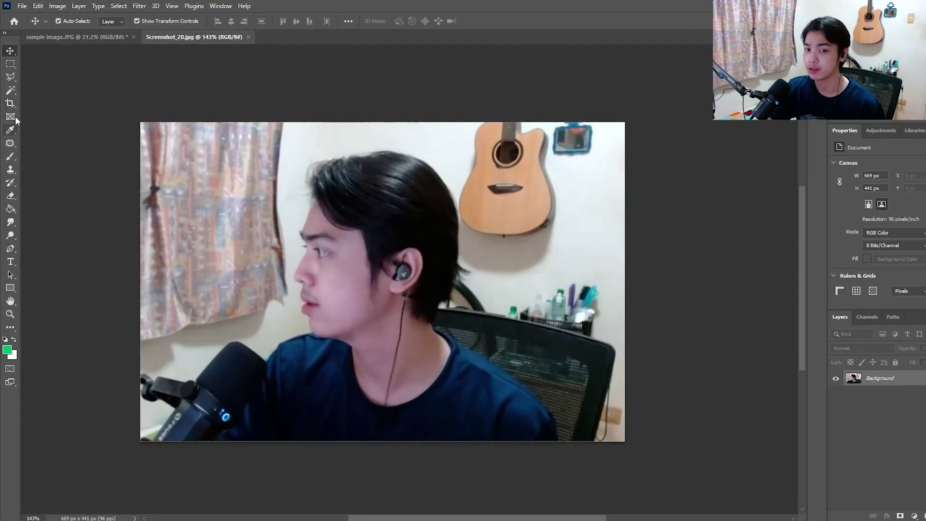
{"action": "left_click", "coordinate": [10, 90]}
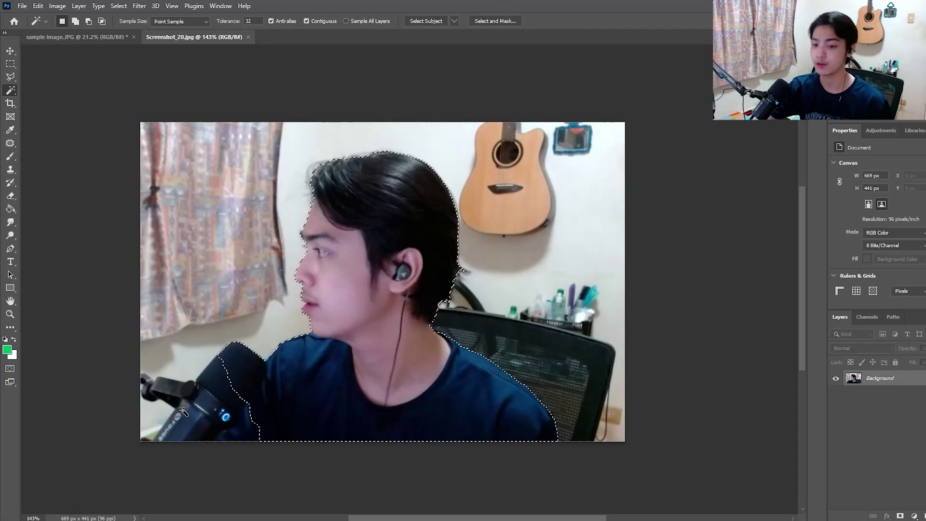
In Select and Mask, add the microphone, raise edge Contrast and output a layer mask.
{"action": "left_click", "coordinate": [499, 19]}
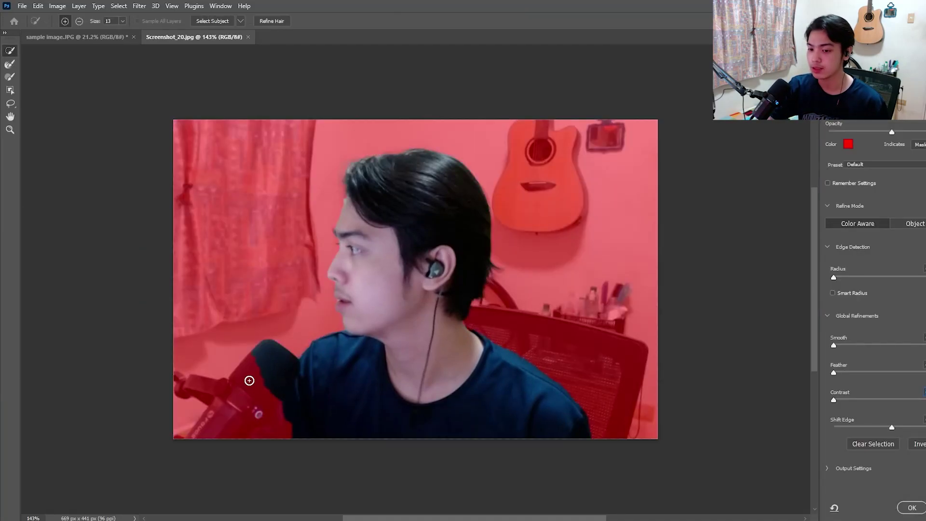
{"action": "mouse_move", "coordinate": [250, 380]}
{"action": "left_mouse_down"}
{"action": "mouse_move", "coordinate": [227, 420]}
{"action": "mouse_move", "coordinate": [286, 413]}
{"action": "mouse_move", "coordinate": [288, 444]}
{"action": "left_mouse_up"}
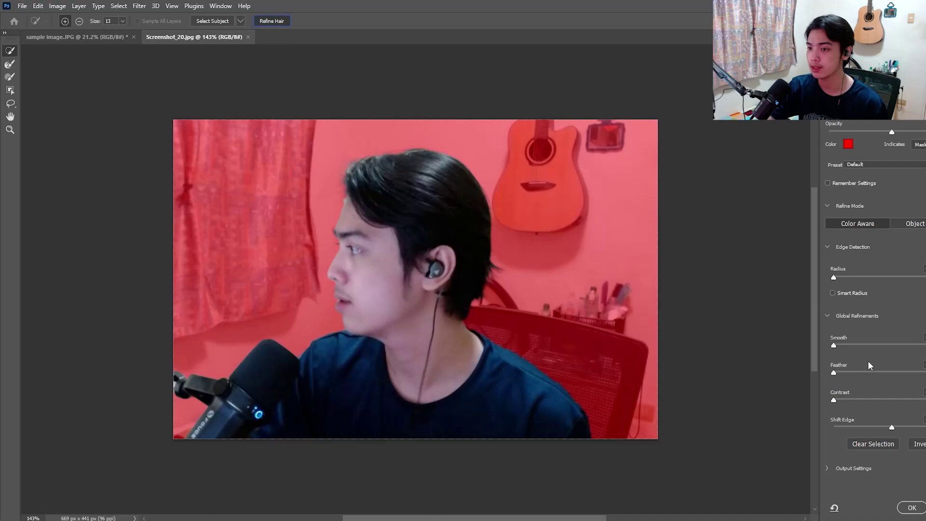
{"action": "scroll", "coordinate": [891, 371], "scroll_direction": "down", "scroll_amount": 1}
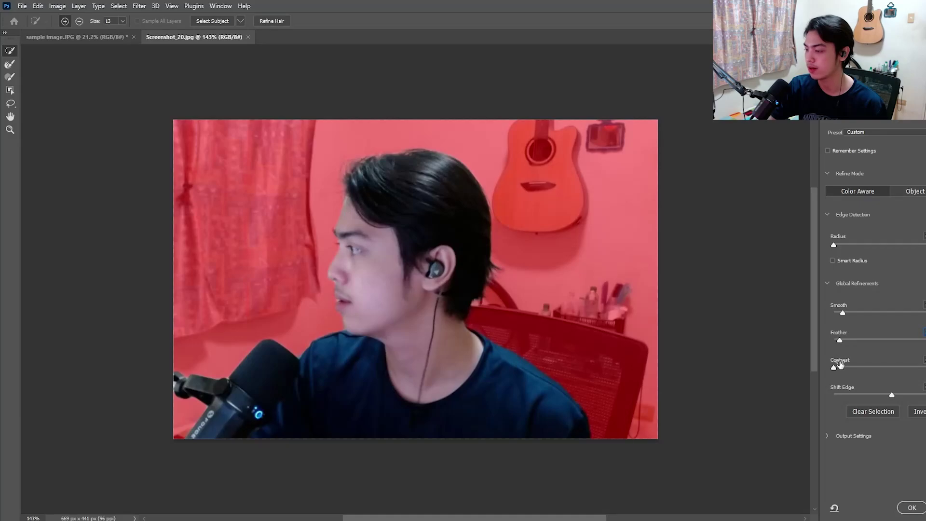
{"action": "left_click_drag", "start_coordinate": [833, 366], "coordinate": [909, 366]}
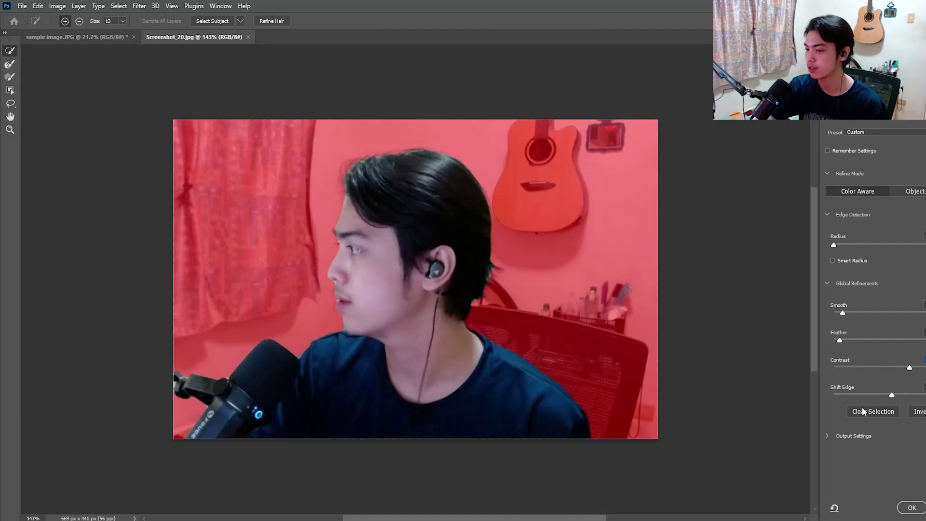
{"action": "left_click", "coordinate": [920, 506]}
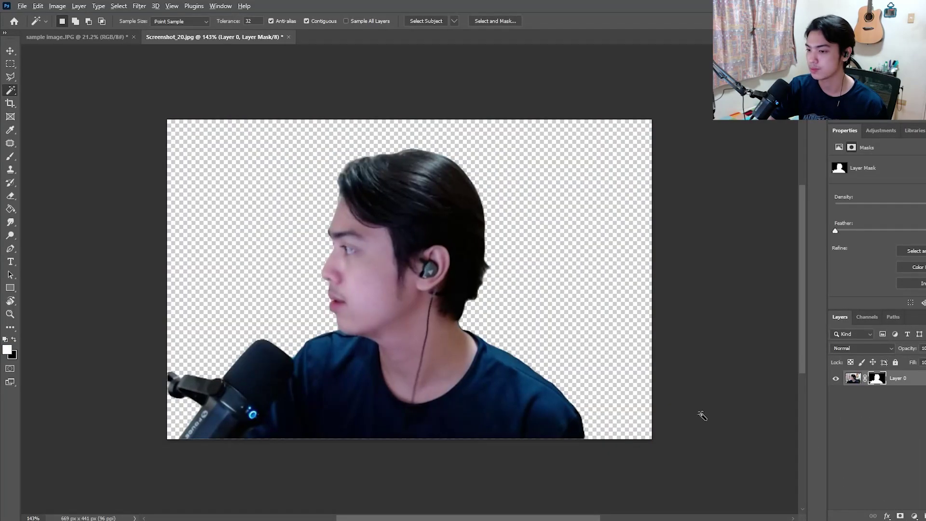
Switch to the Move tool and deselect the masked Layer 0.
{"action": "scroll", "coordinate": [701, 416], "scroll_direction": "down", "scroll_amount": 3}
{"action": "key", "text": "v"}
{"action": "scroll", "coordinate": [396, 273], "scroll_direction": "up", "scroll_amount": 6}
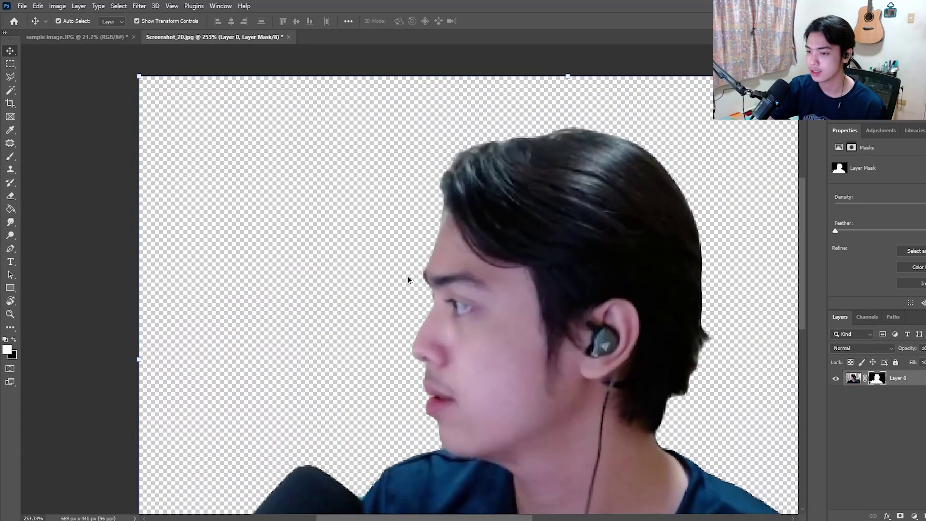
{"action": "scroll", "coordinate": [408, 276], "scroll_direction": "down", "scroll_amount": 4}
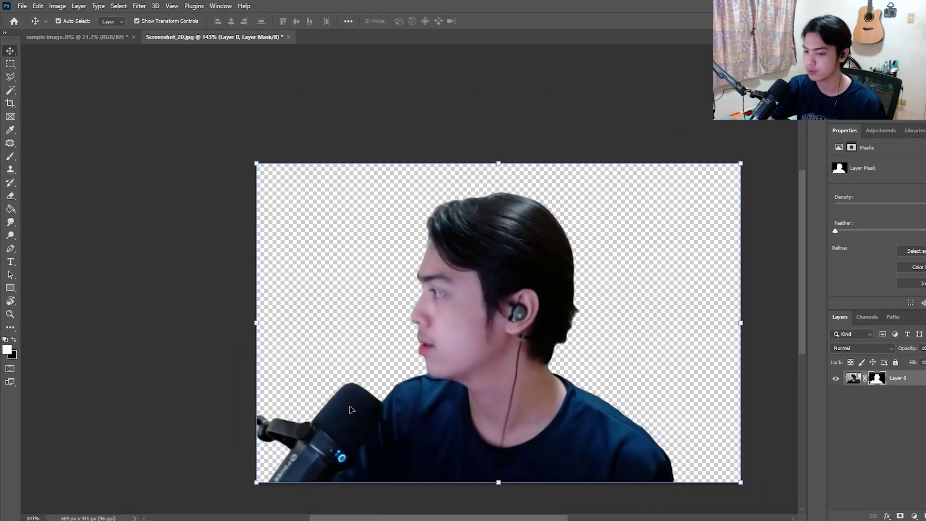
{"action": "scroll", "coordinate": [388, 426], "scroll_direction": "down", "scroll_amount": 3}
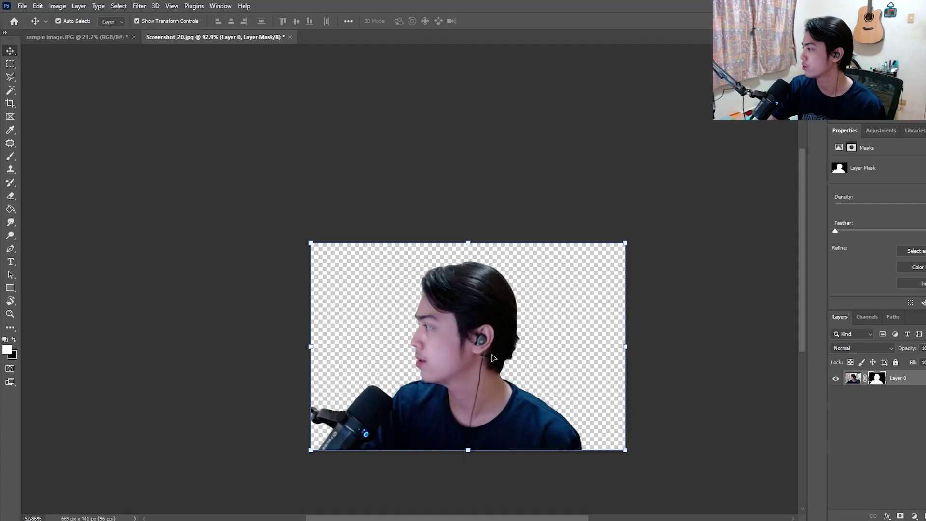
{"action": "left_click", "coordinate": [728, 165]}
Create a green-filled layer and move it beneath the Layer 0 cutout.
{"action": "left_click_drag", "start_coordinate": [536, 351], "coordinate": [530, 306]}
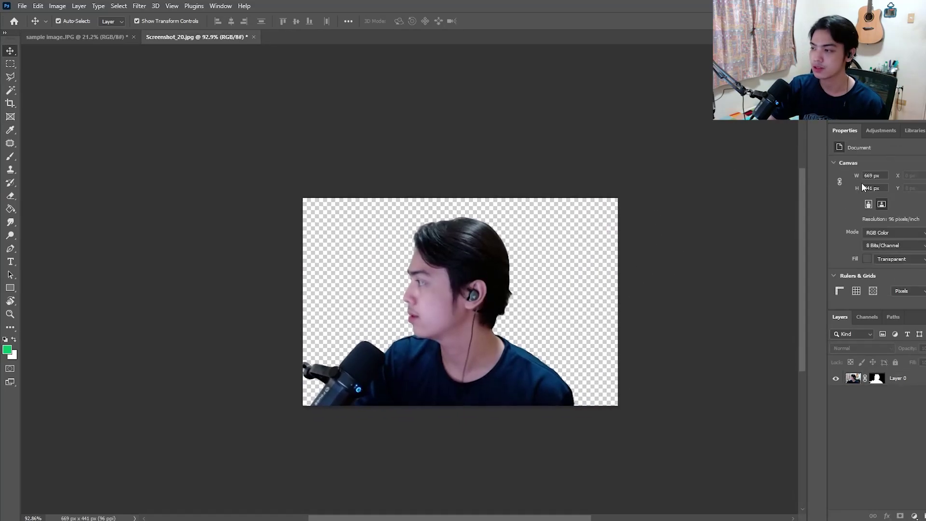
{"action": "key", "text": "ctrl+shift+alt+n"}
{"action": "key", "text": "g"}
{"action": "key", "text": "alt+BackSpace"}
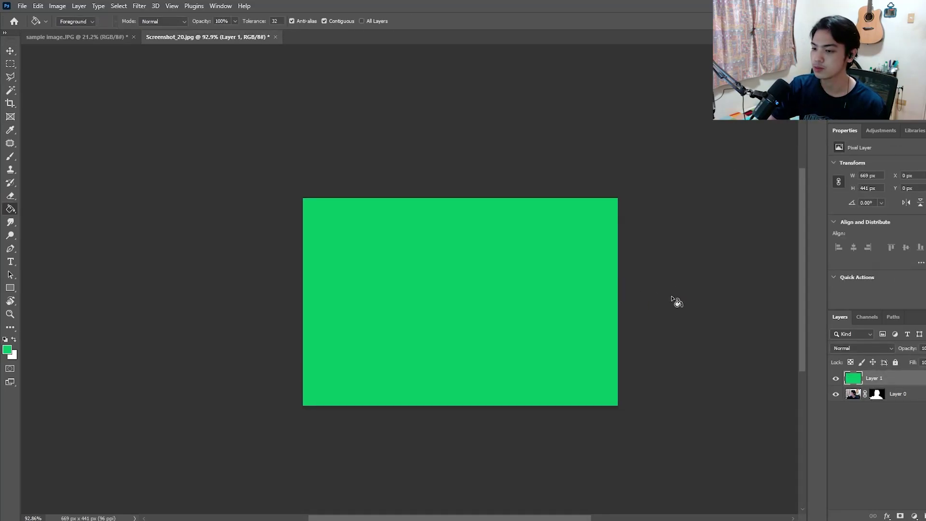
{"action": "left_click_drag", "start_coordinate": [895, 383], "coordinate": [902, 394]}
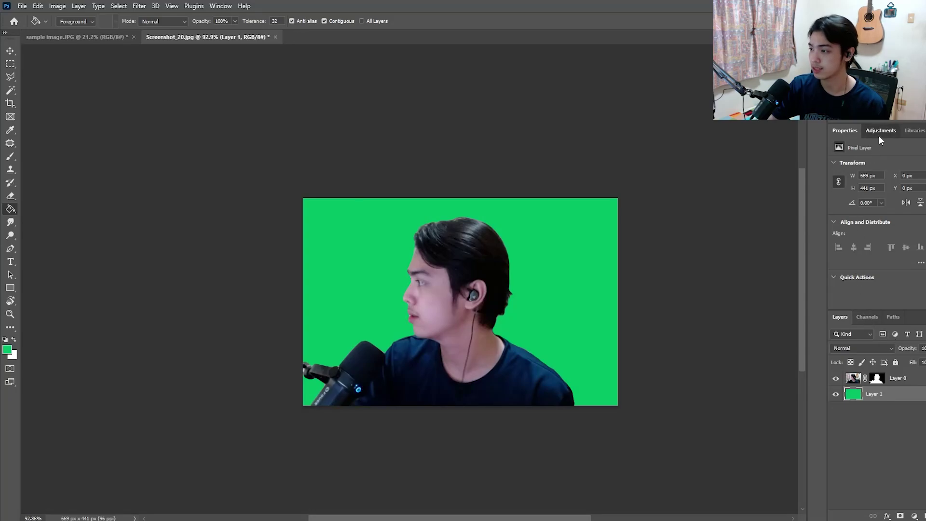
{"action": "left_click", "coordinate": [878, 137]}
Duplicate Layer 0, enlarge the copy with Free Transform, and shift it down-left.
{"action": "left_click", "coordinate": [914, 380]}
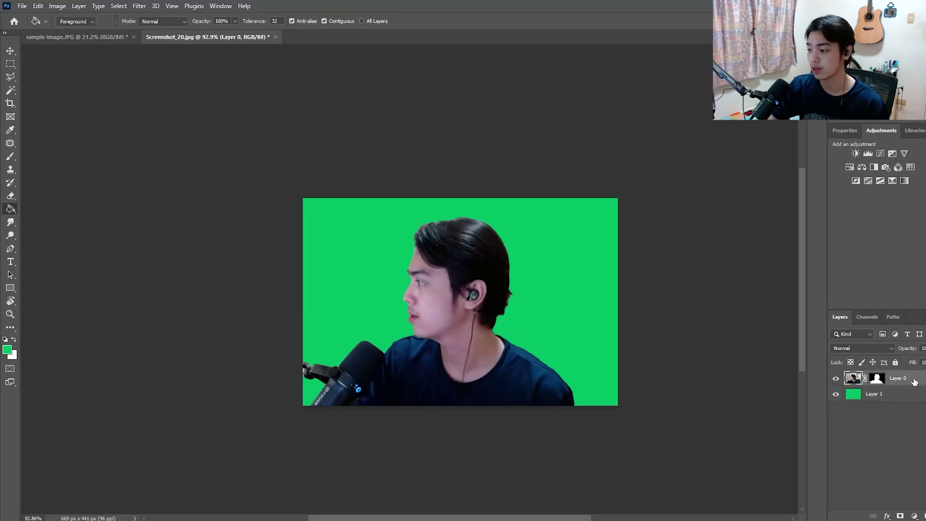
{"action": "key", "text": "v"}
{"action": "left_click_drag", "start_coordinate": [921, 381], "coordinate": [907, 401]}
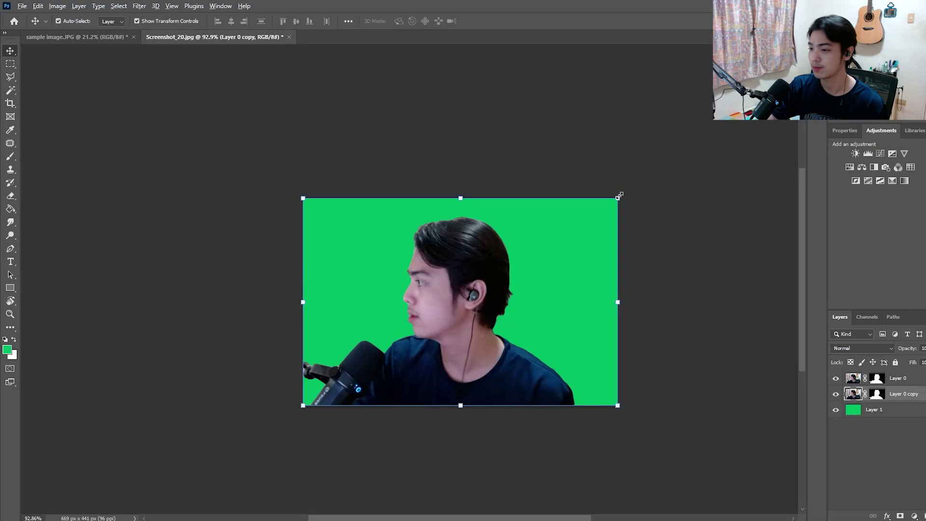
{"action": "key", "text": "ctrl+t"}
{"action": "left_click_drag", "start_coordinate": [520, 262], "coordinate": [459, 253]}
{"action": "left_click_drag", "start_coordinate": [710, 133], "coordinate": [750, 5]}
{"action": "left_click_drag", "start_coordinate": [444, 205], "coordinate": [343, 285]}
{"action": "left_click", "coordinate": [501, 23]}
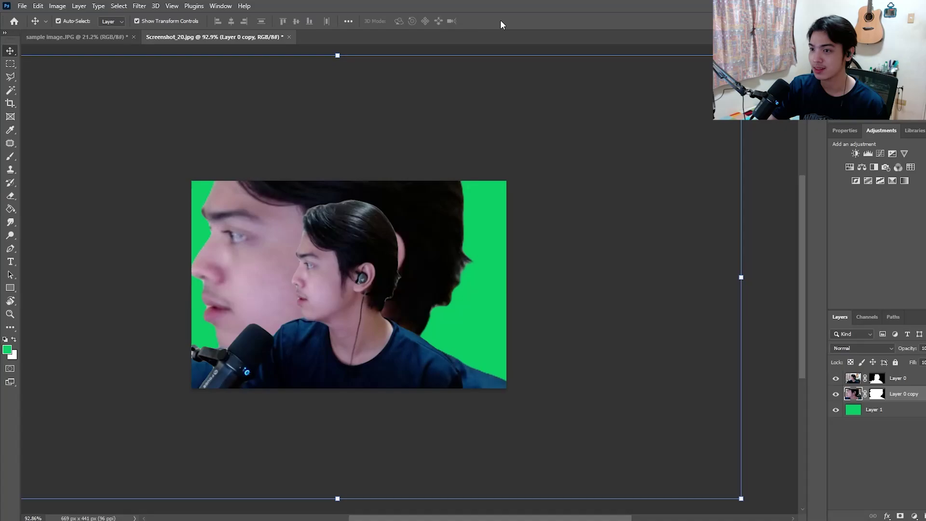
Add 'SUBSCRIBE TO HAWKDIVE' text beside the face at 39 pt.
{"action": "key", "text": "t"}
{"action": "left_click", "coordinate": [303, 275]}
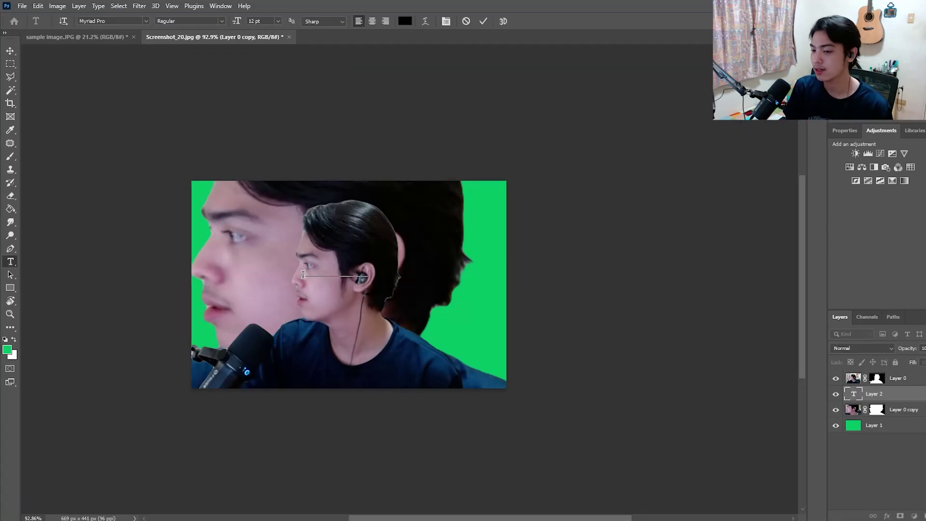
{"action": "left_click_drag", "start_coordinate": [236, 20], "coordinate": [254, 23]}
{"action": "left_click", "coordinate": [485, 23]}
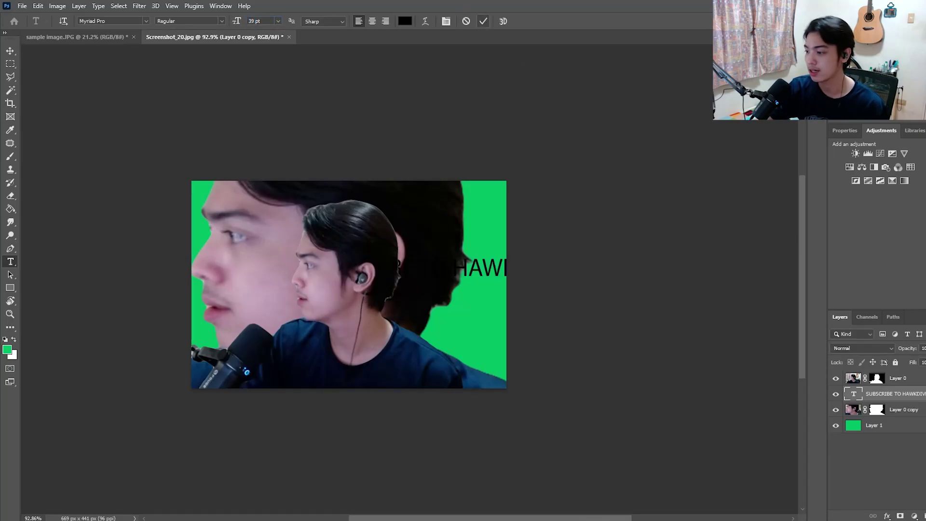
Stack the text layer above Layer 0 and open its Layer Style settings.
{"action": "left_click_drag", "start_coordinate": [897, 393], "coordinate": [786, 314]}
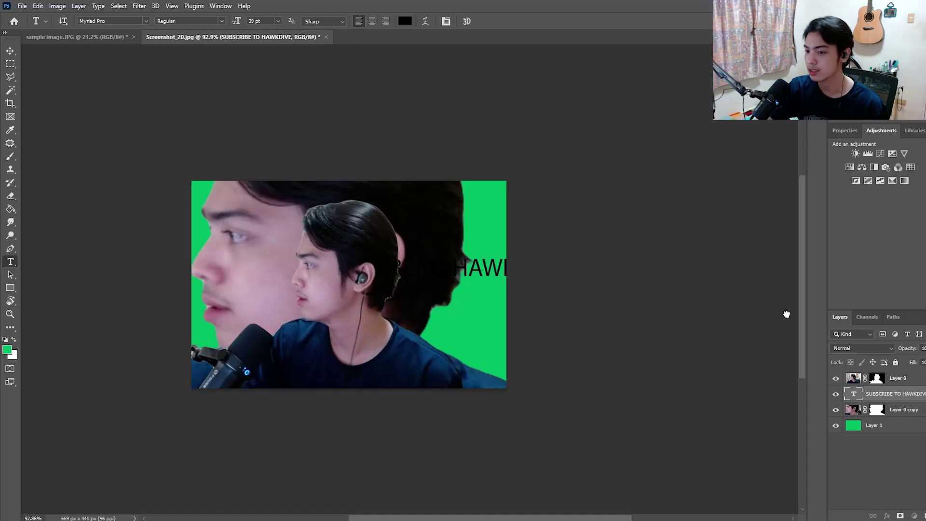
{"action": "left_click", "coordinate": [853, 378]}
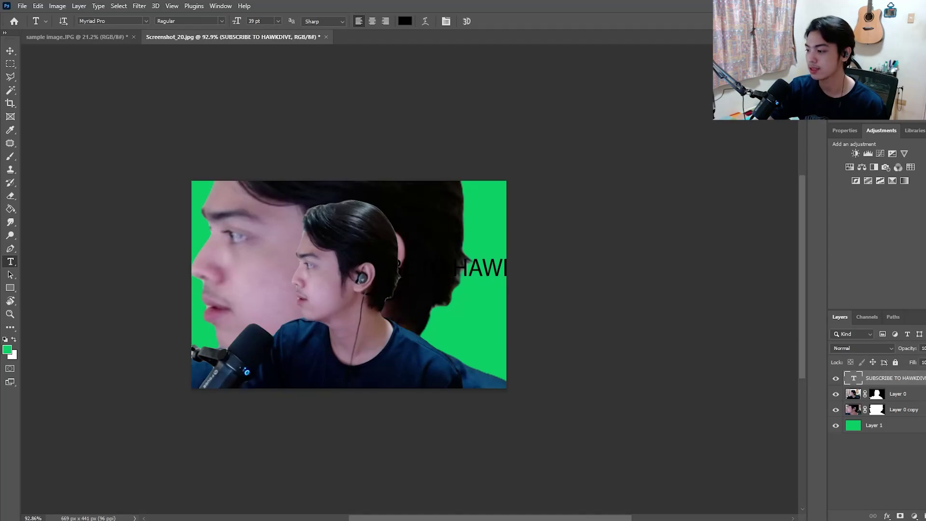
{"action": "key", "text": "v"}
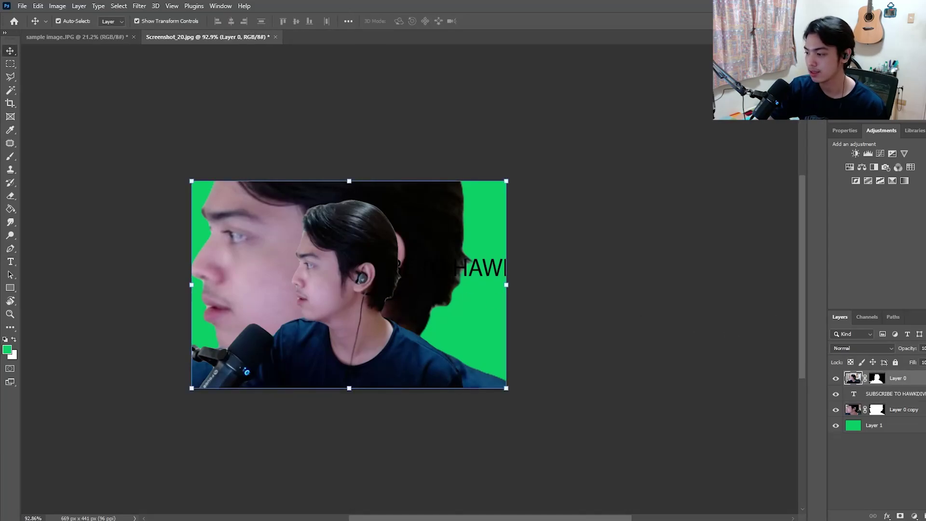
{"action": "key", "text": "ctrl+bracketleft"}
{"action": "key", "text": "alt+bracketright"}
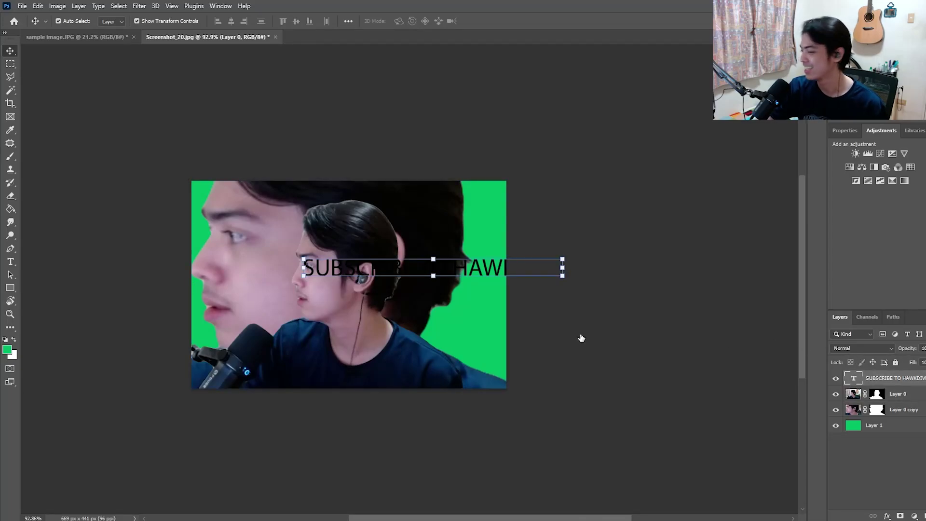
{"action": "double_click", "coordinate": [860, 374]}
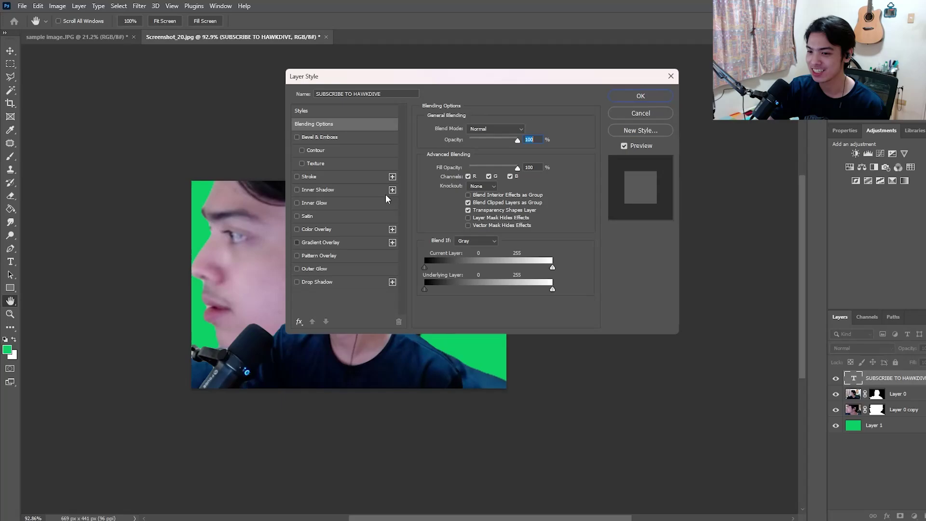
Apply a white Gradient Overlay style to the SUBSCRIBE TO HAWKDIVE text.
{"action": "left_click", "coordinate": [319, 242]}
{"action": "left_click_drag", "start_coordinate": [482, 80], "coordinate": [790, 84]}
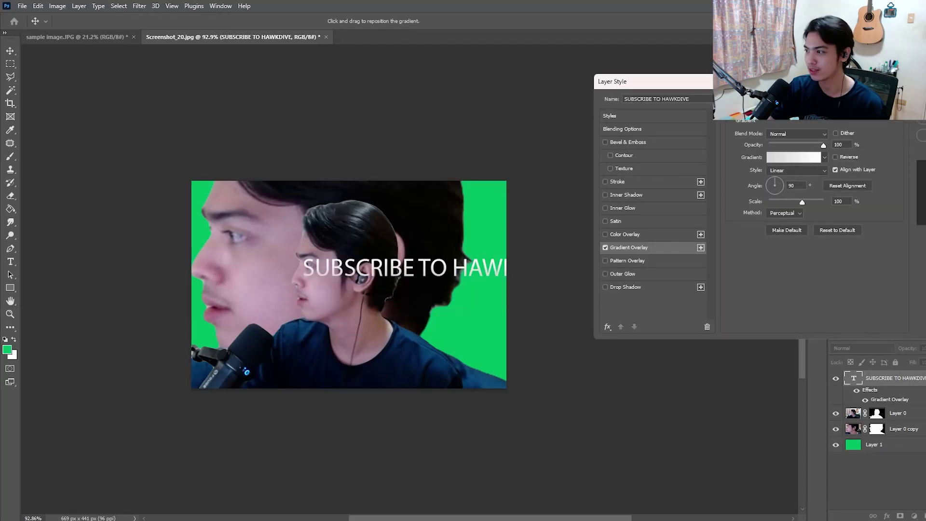
{"action": "key", "text": "Return"}
Centre the text horizontally and vertically on the whole canvas.
{"action": "key", "text": "ctrl+a"}
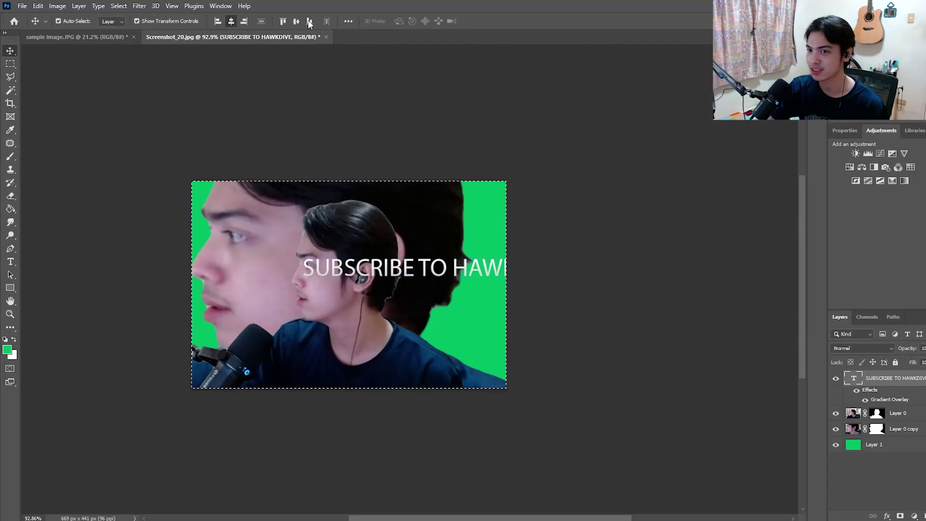
{"action": "key", "text": "ctrl+d"}
{"action": "left_click", "coordinate": [603, 207]}
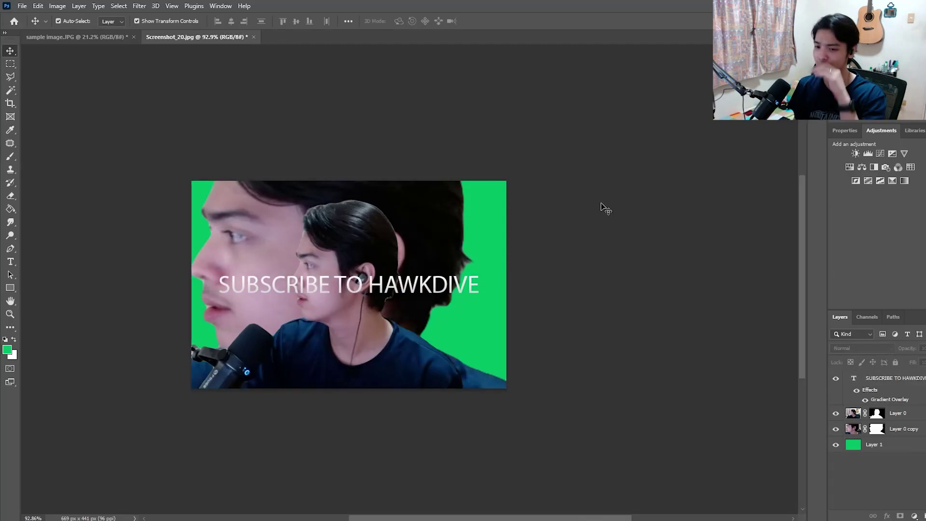
{"action": "scroll", "coordinate": [303, 265], "scroll_direction": "up", "scroll_amount": 5}
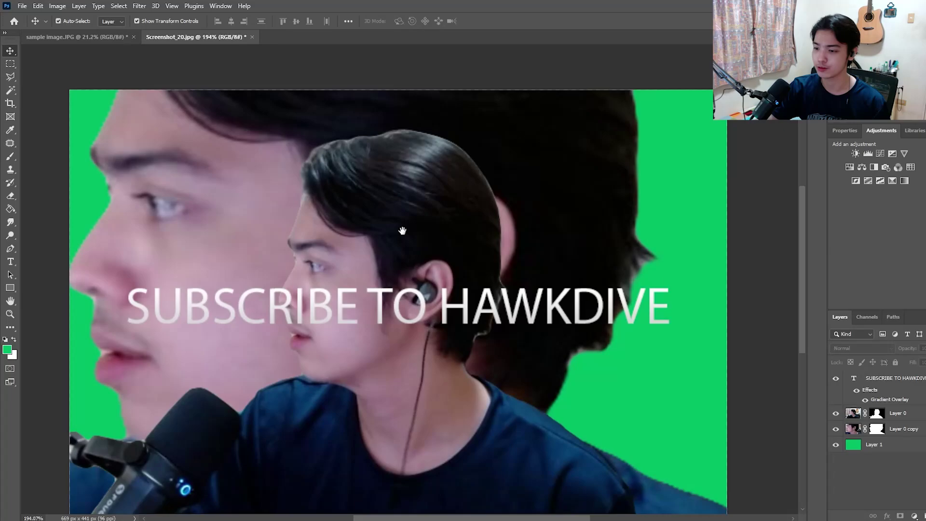
{"action": "left_click_drag", "start_coordinate": [402, 230], "coordinate": [417, 236]}
{"action": "key", "text": "f"}
{"action": "key", "text": "f"}
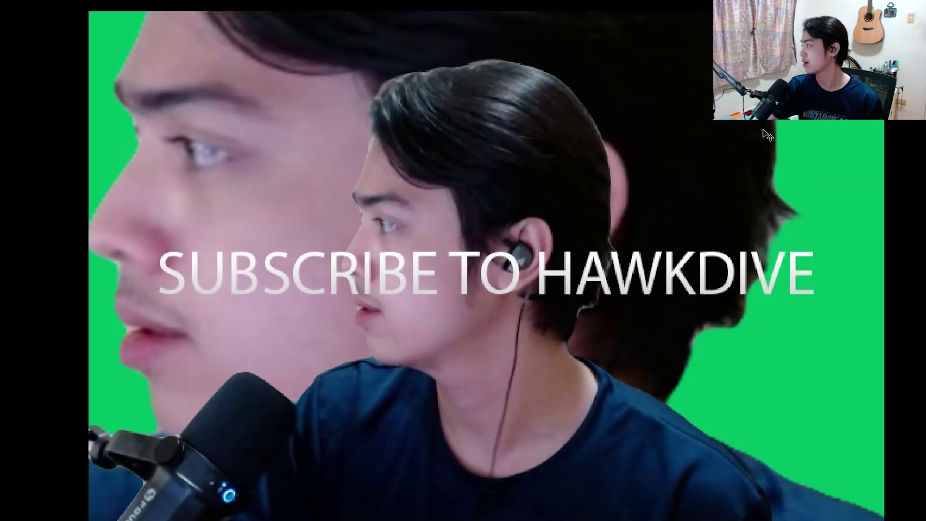
{"action": "key", "text": "f"}
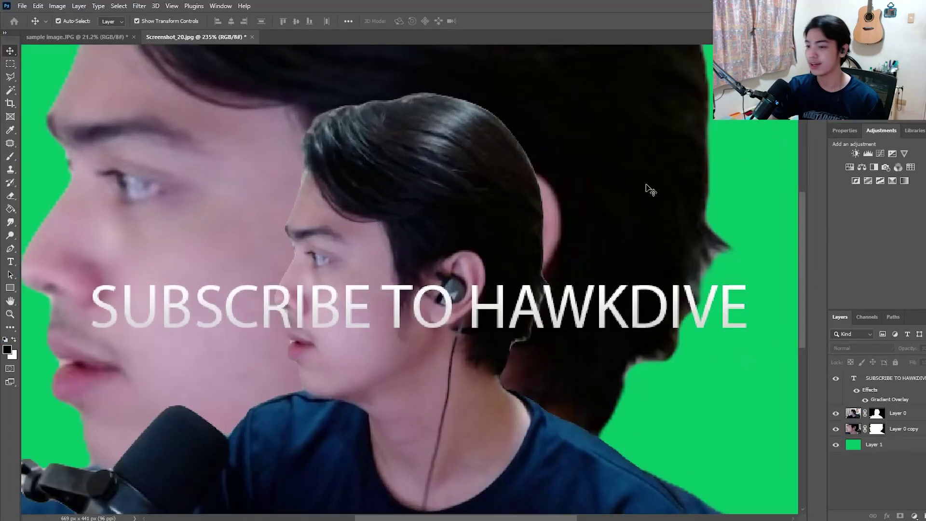
{"action": "key", "text": "ctrl+1"}
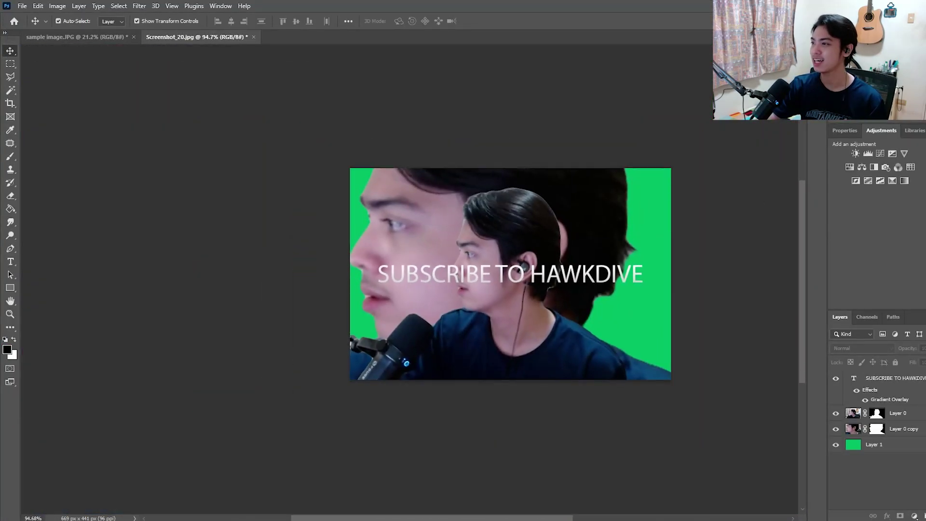